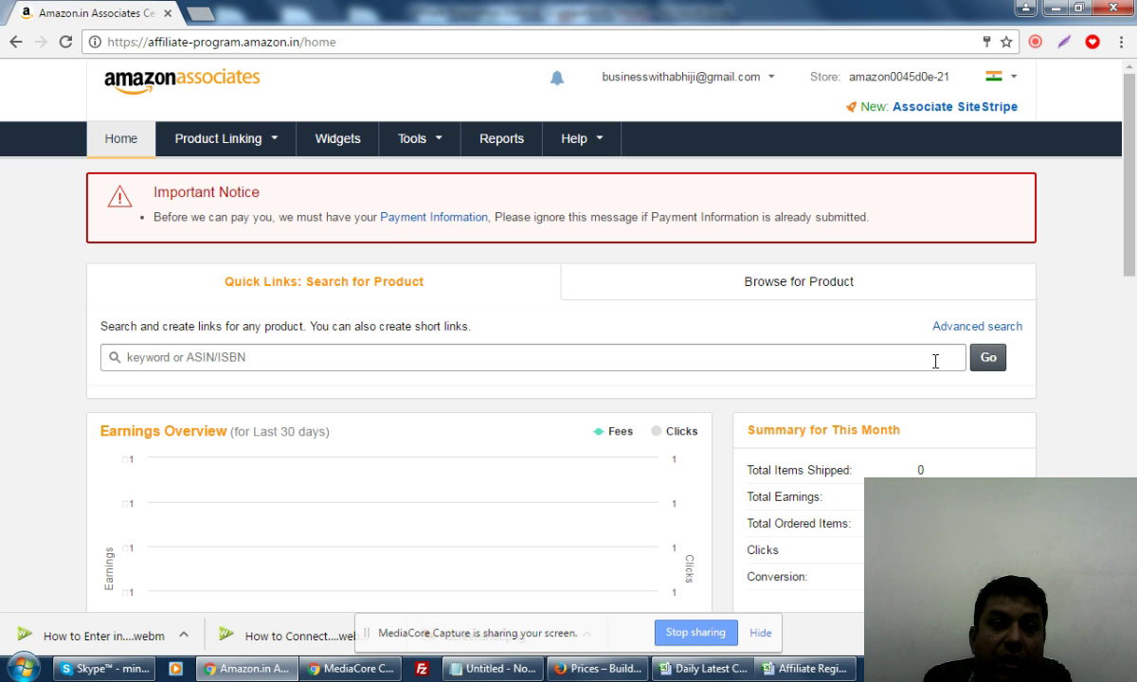
Step: Open the Let's Know Unknown blog at letsknowunknownfacts.blogspot.in in a new browser tab
left_click(199, 13)
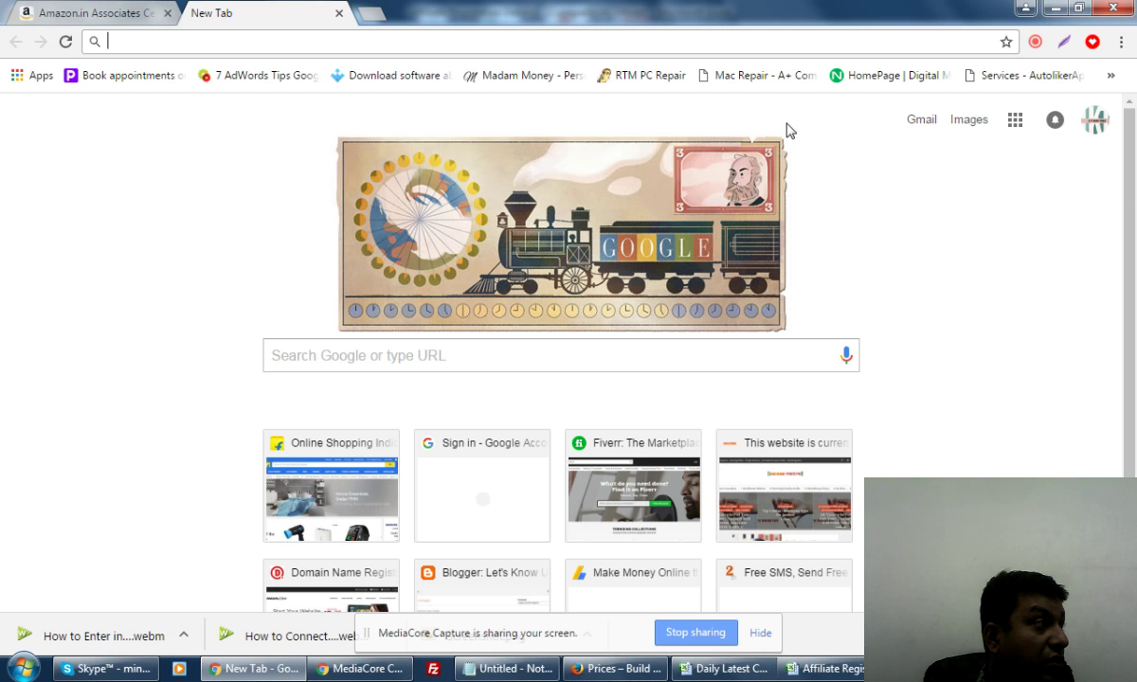
type("le")
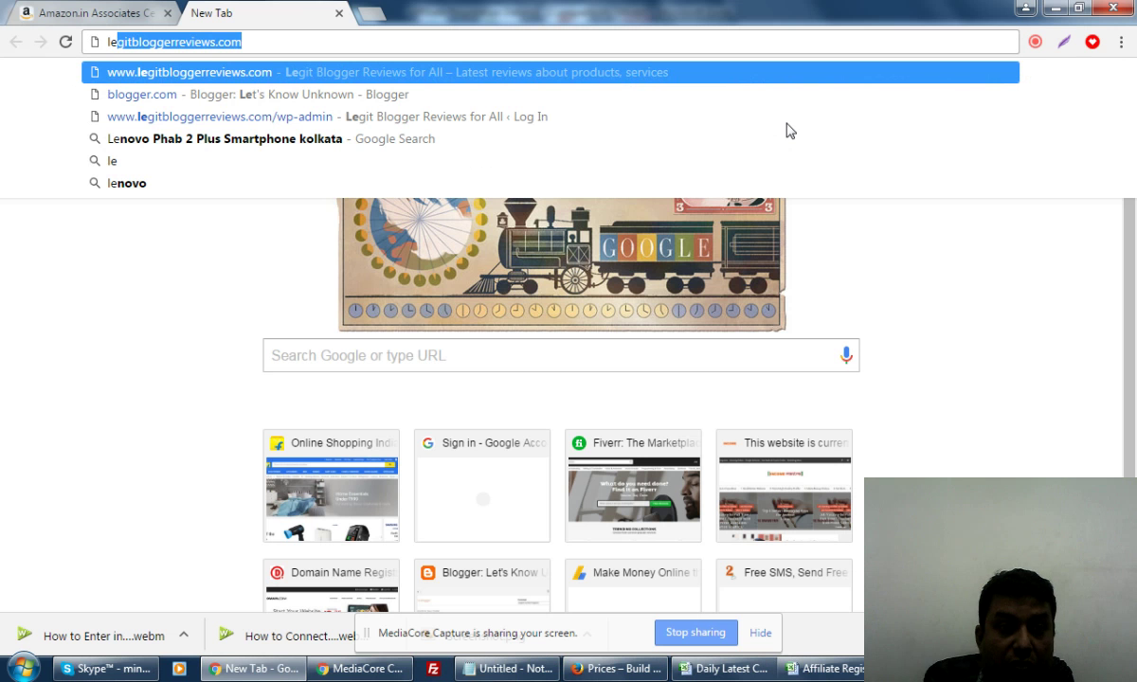
type("ts")
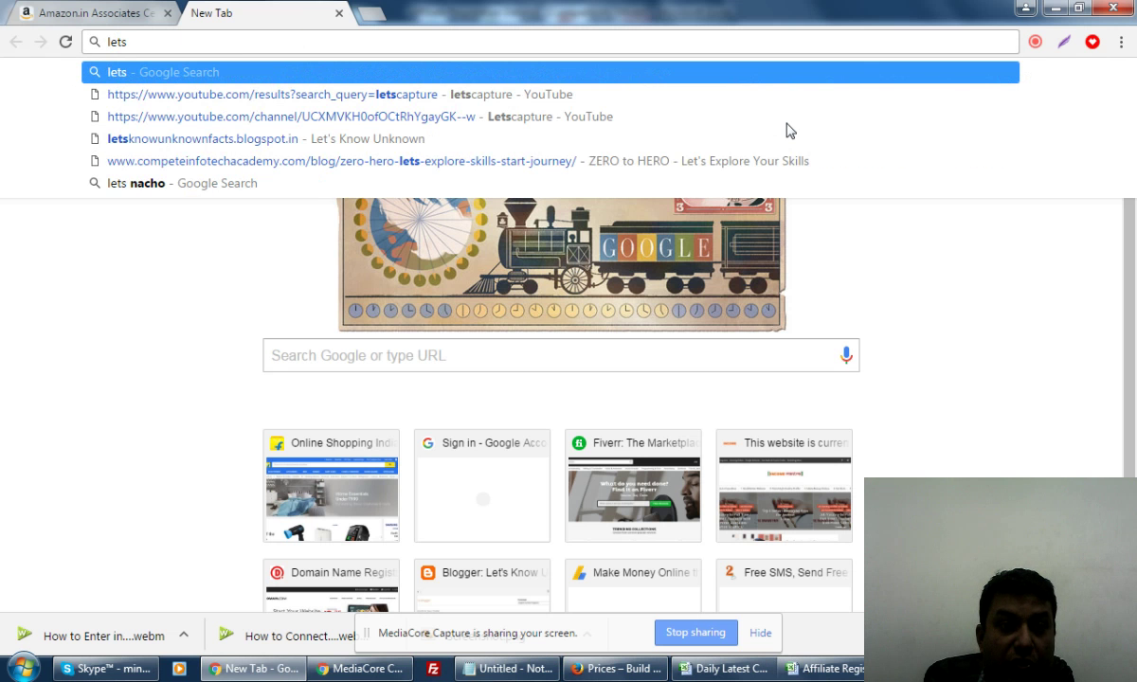
left_click(282, 148)
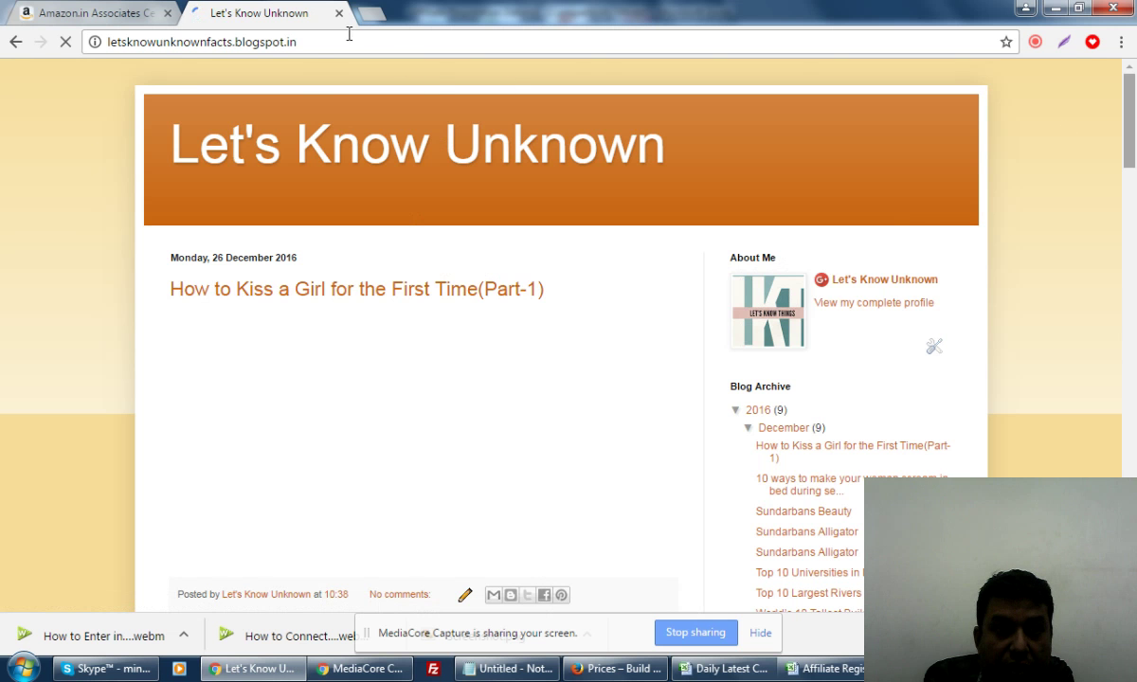
left_click(312, 46)
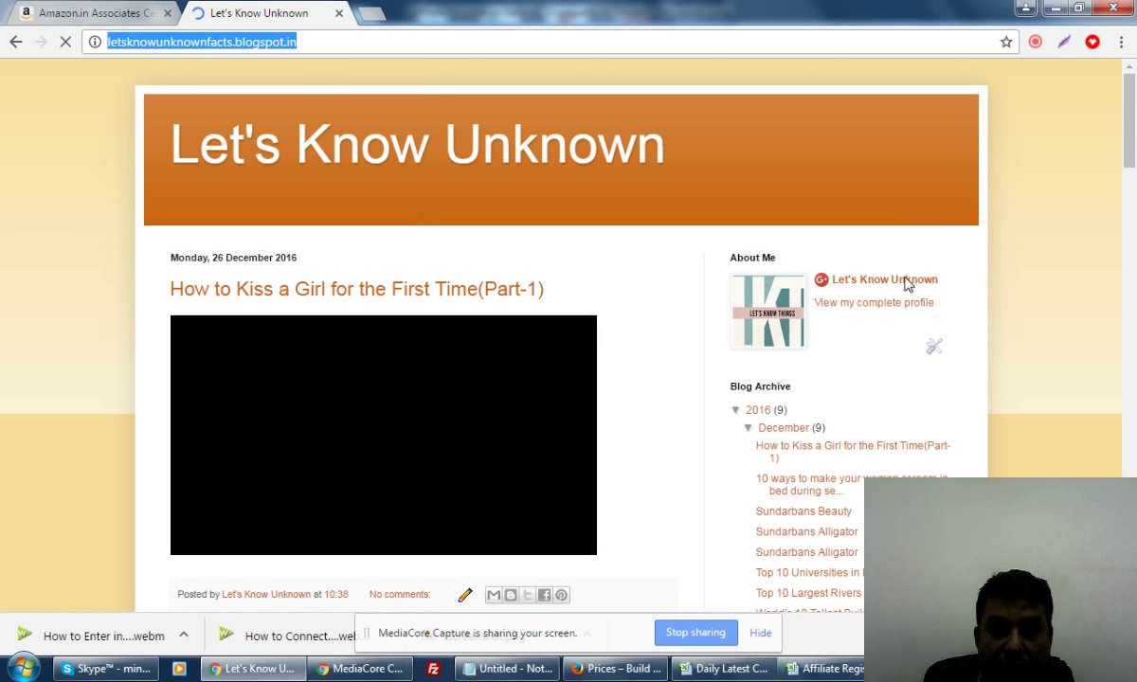
left_click(1062, 313)
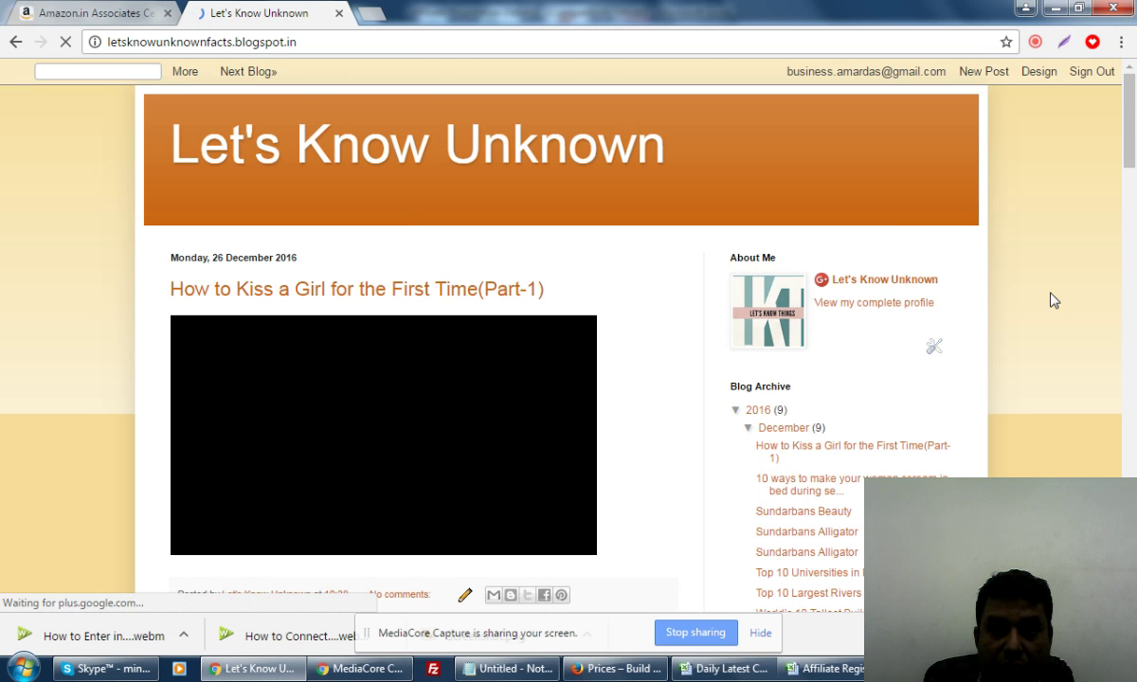
left_click(985, 76)
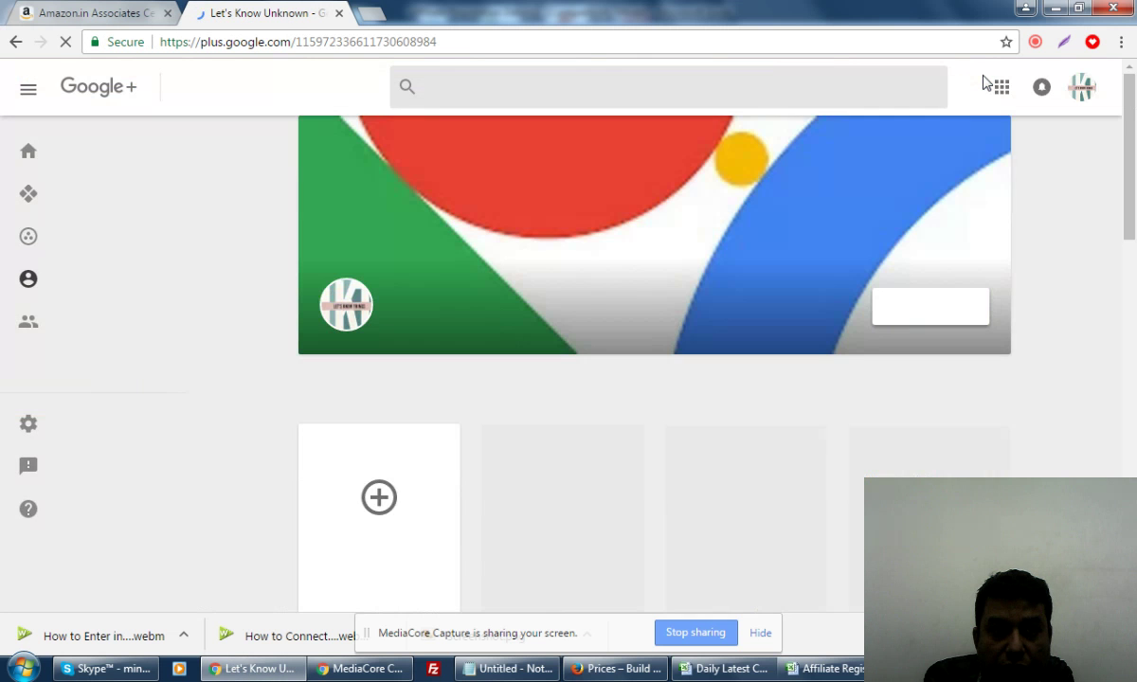
left_click(16, 45)
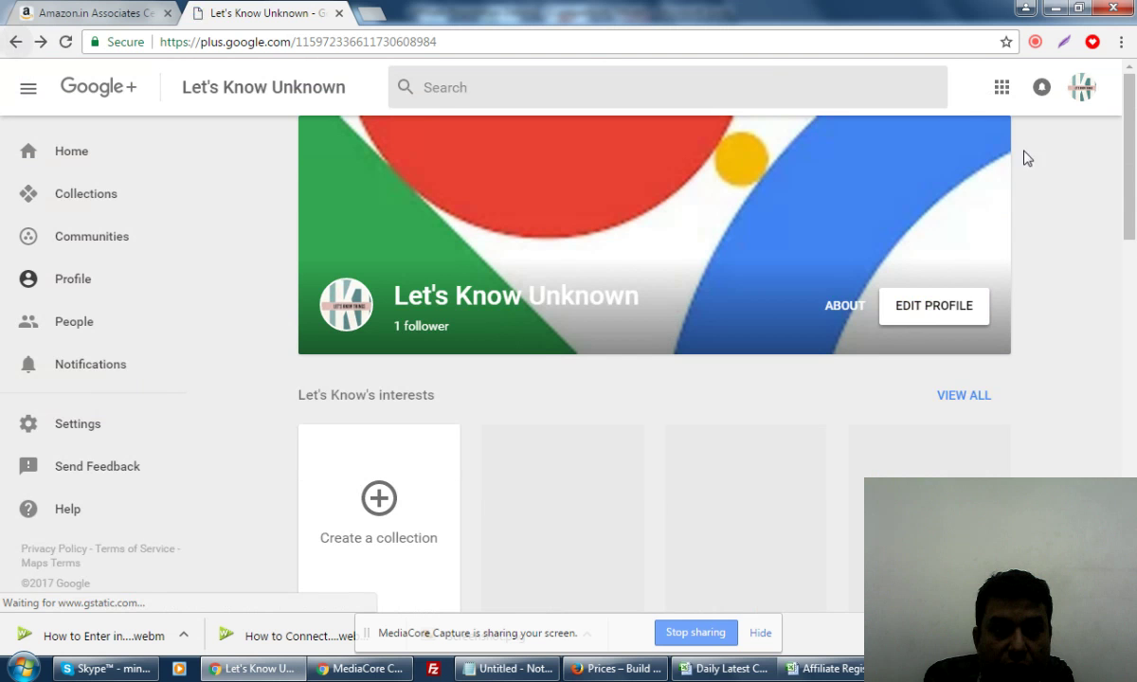
Step: Open the Let's Know Unknown post list on blogger.com in a new browser tab
left_click(375, 9)
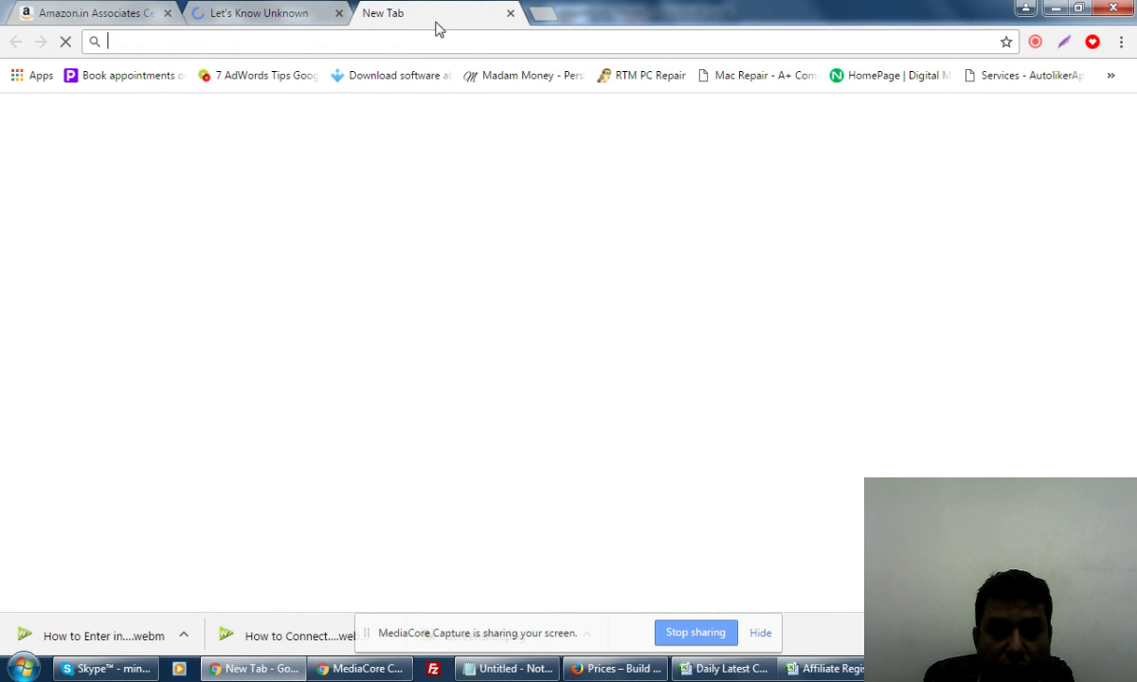
type("blogger")
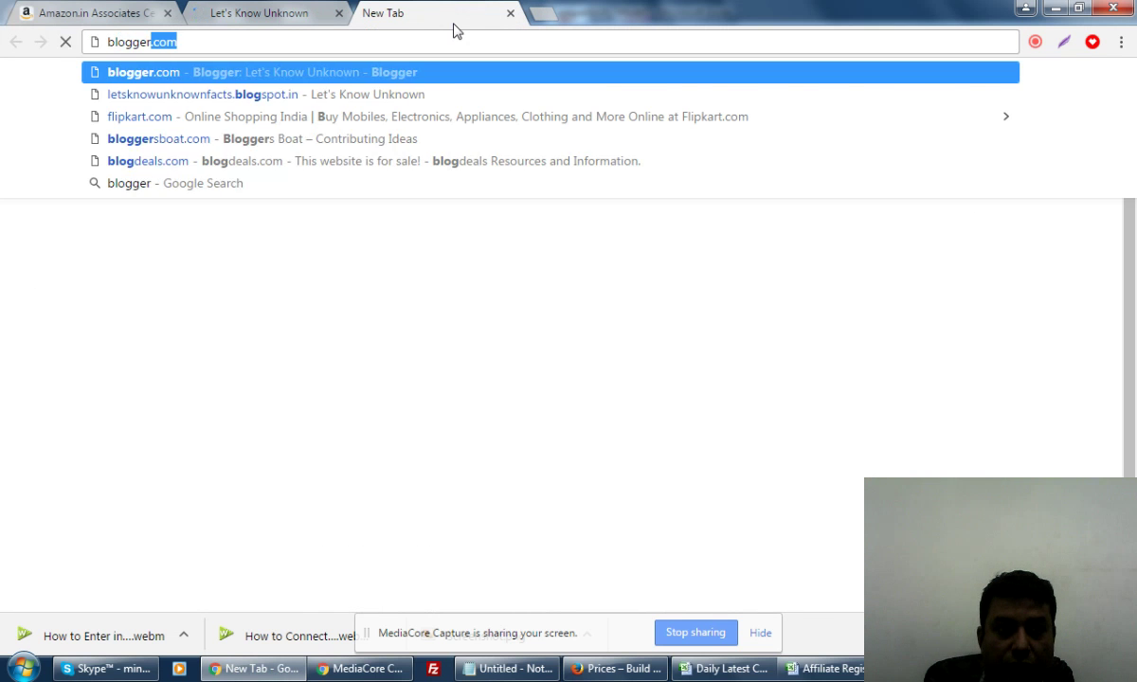
key("Return")
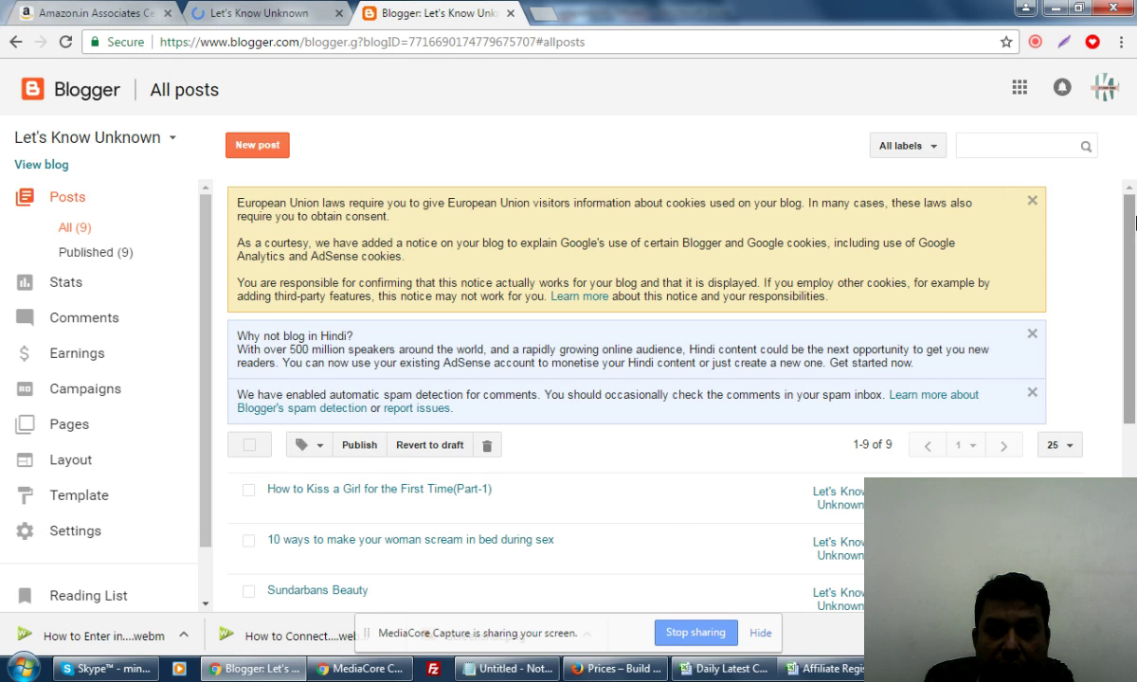
left_click(147, 179)
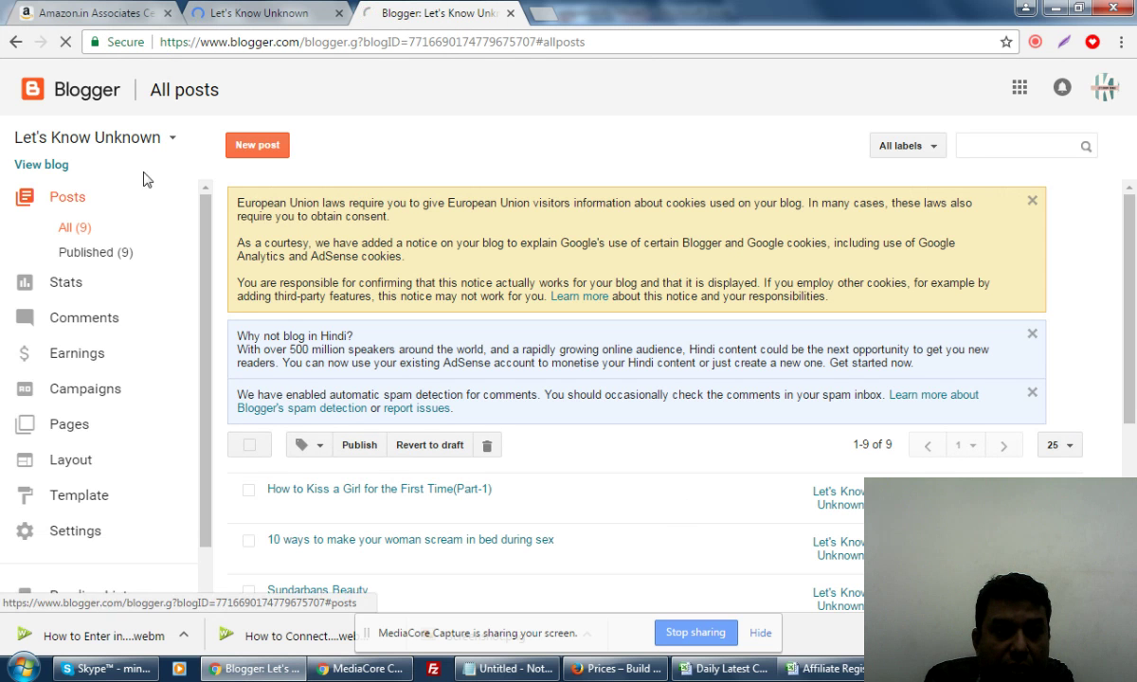
Step: Open the amazon.in store in a new browser tab alongside the Amazon Associates page
left_click(99, 13)
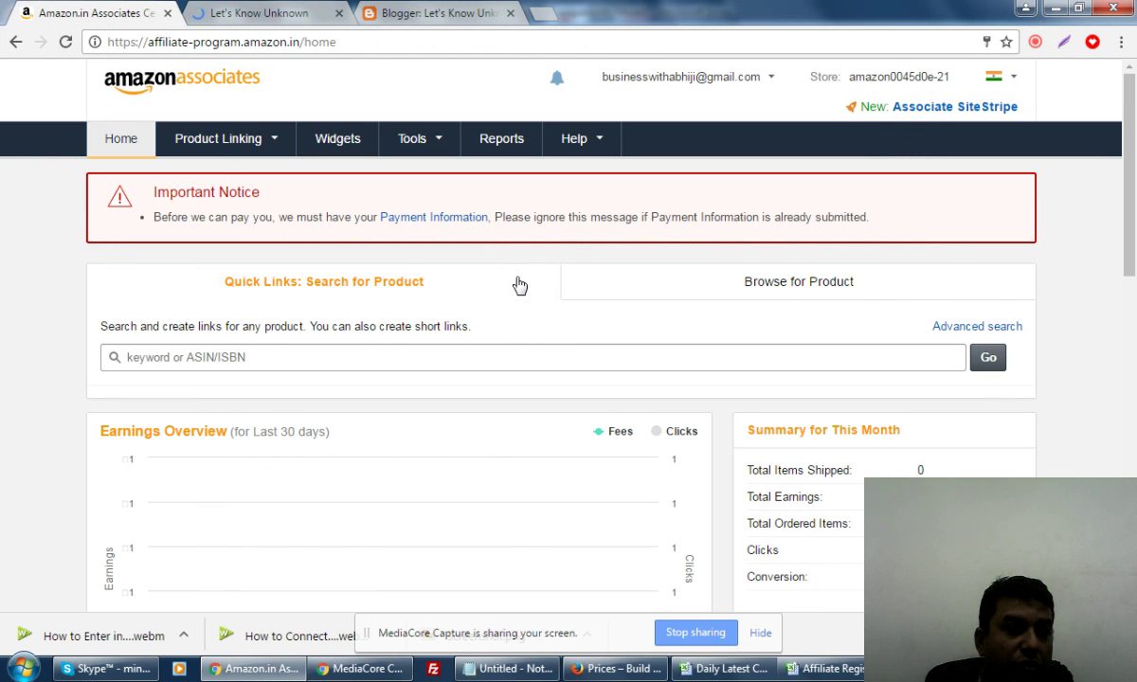
left_click(549, 17)
type("amazon.in")
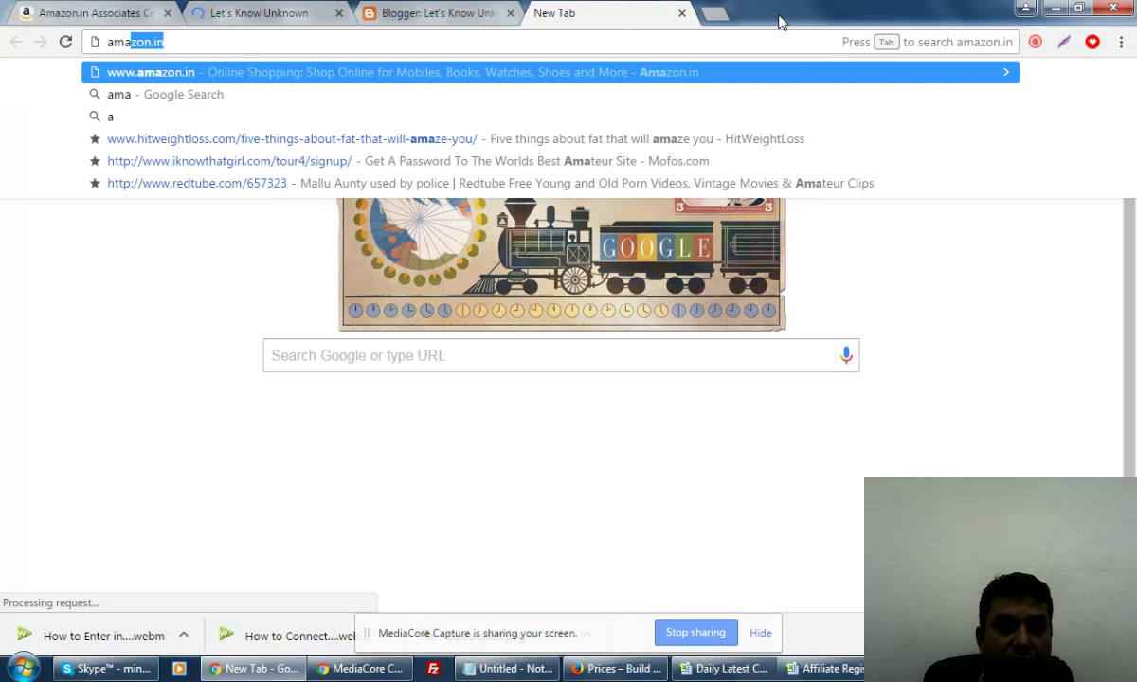
key("Return")
left_click(71, 17)
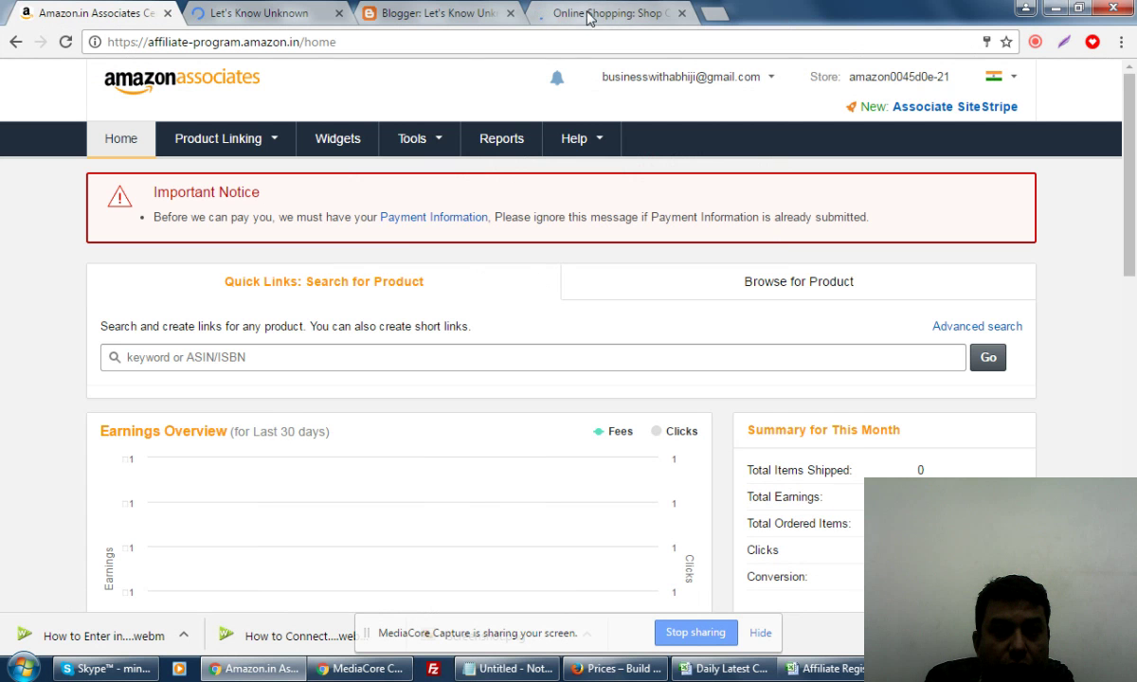
left_click(545, 13)
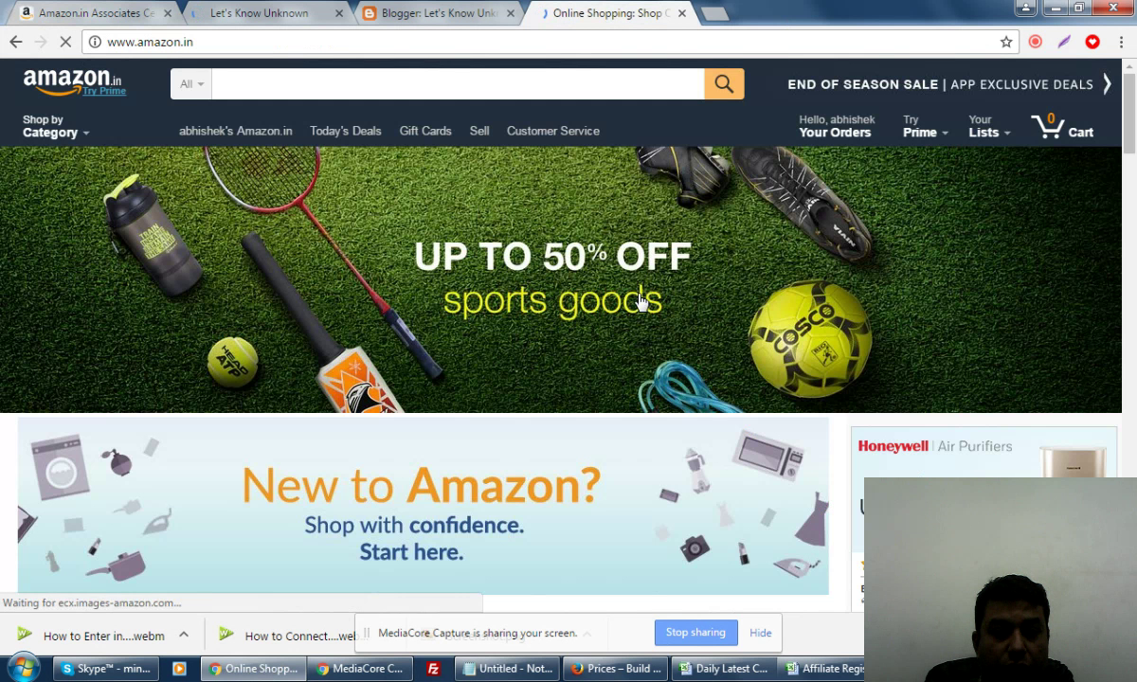
Step: Open the product page of the black JBL speaker from the Bluetooth speakers for gifting section
scroll(641, 298, "down", 2)
scroll(641, 302, "down", 8)
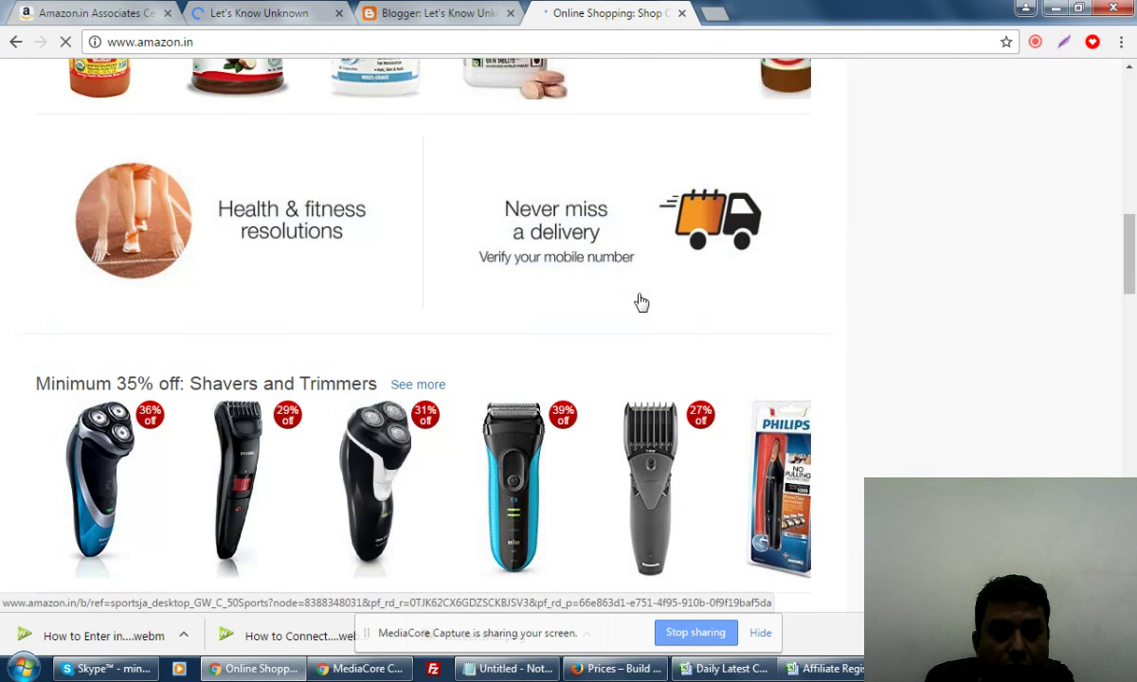
scroll(641, 301, "up", 4)
scroll(641, 302, "up", 1)
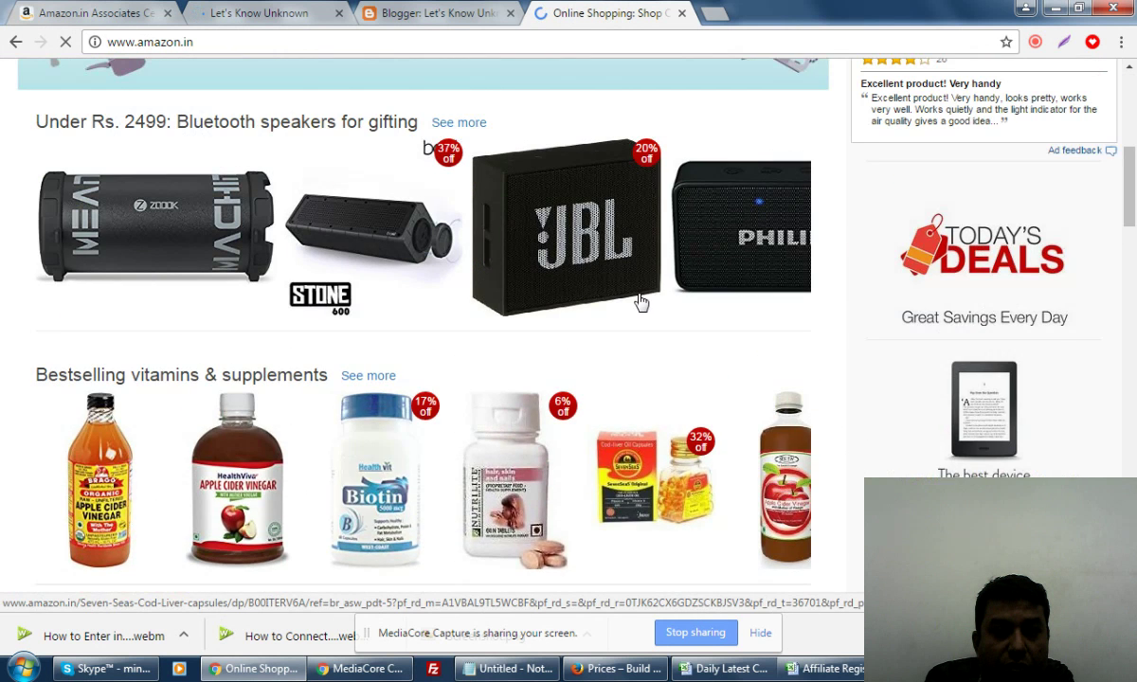
left_click(637, 275)
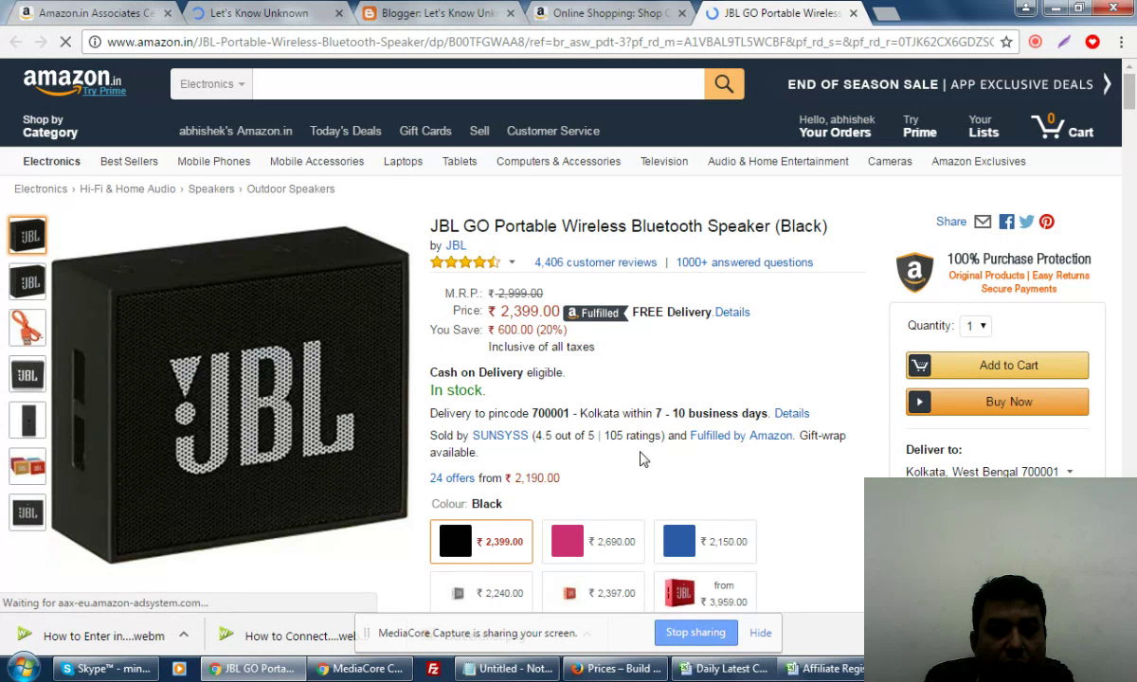
Step: Copy the ASIN B00TFGWAA8 from the Additional Information table on the JBL GO speaker's product page
scroll(639, 455, "down", 1)
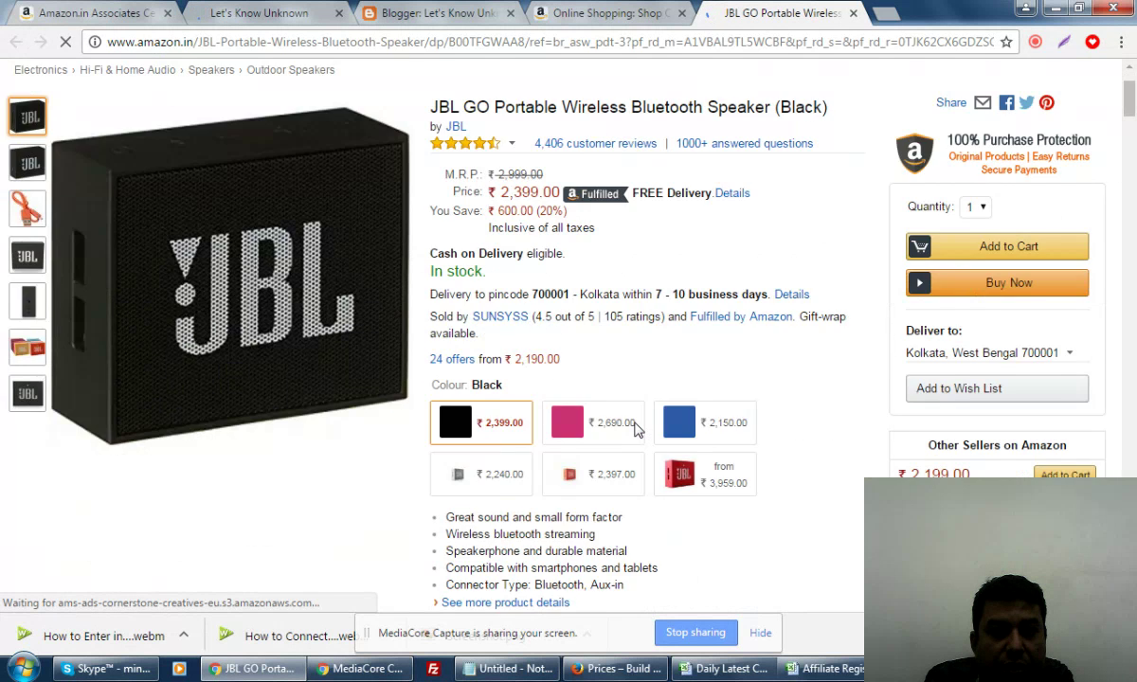
scroll(639, 429, "down", 3)
scroll(639, 429, "down", 2)
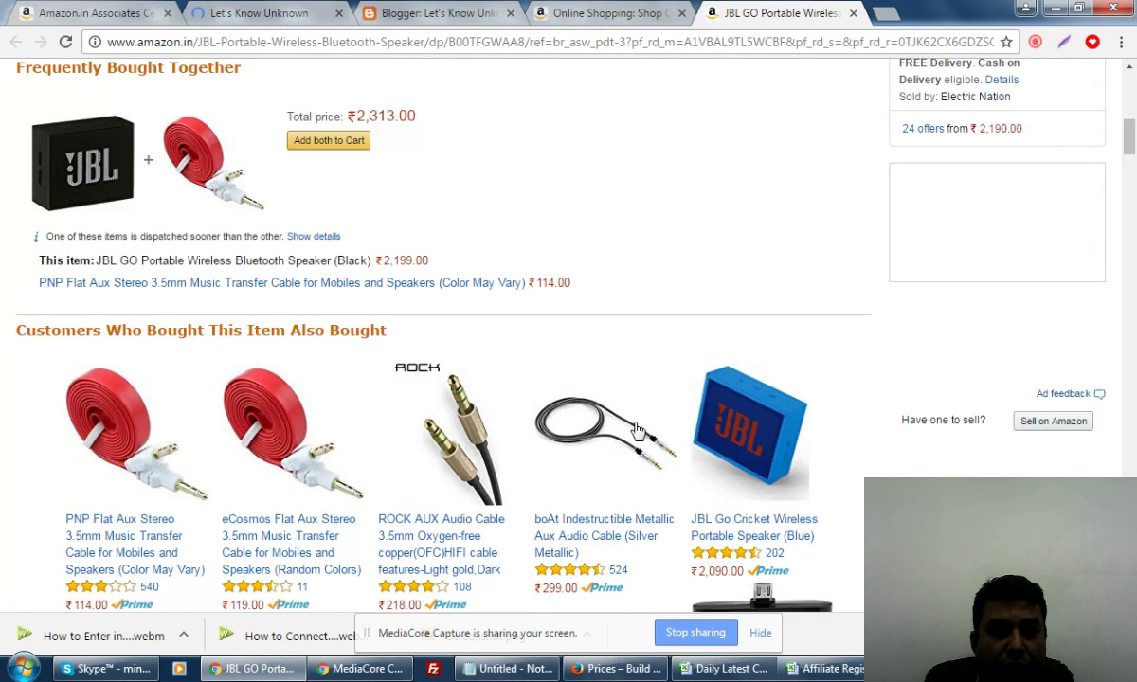
scroll(639, 430, "down", 5)
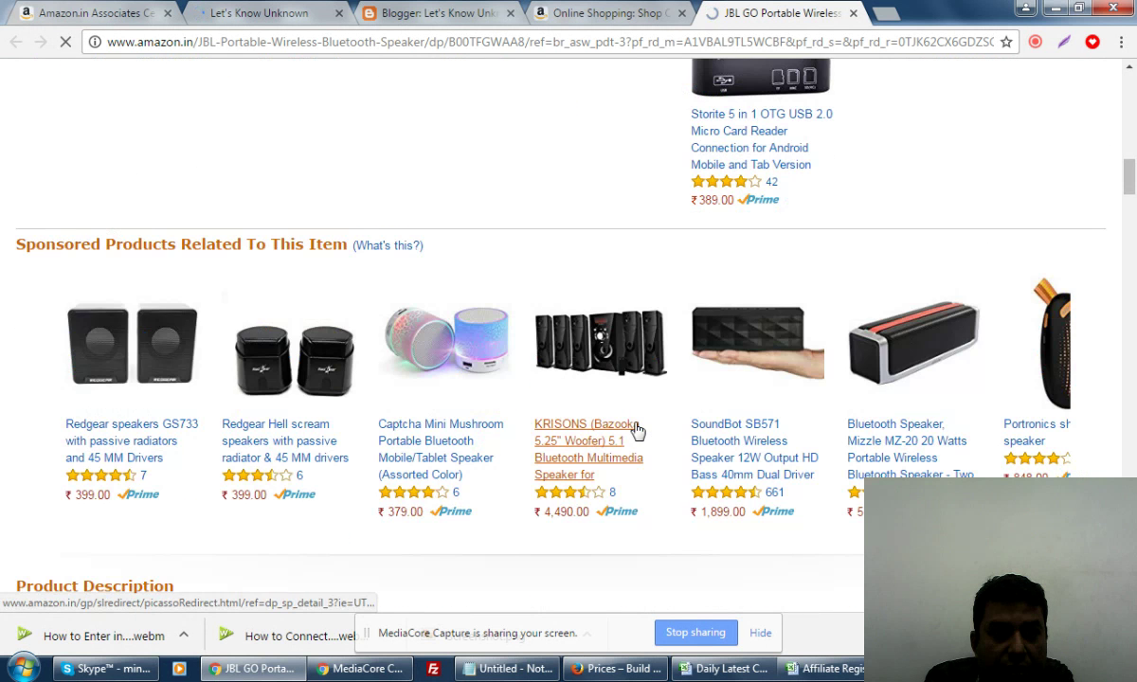
scroll(638, 429, "down", 4)
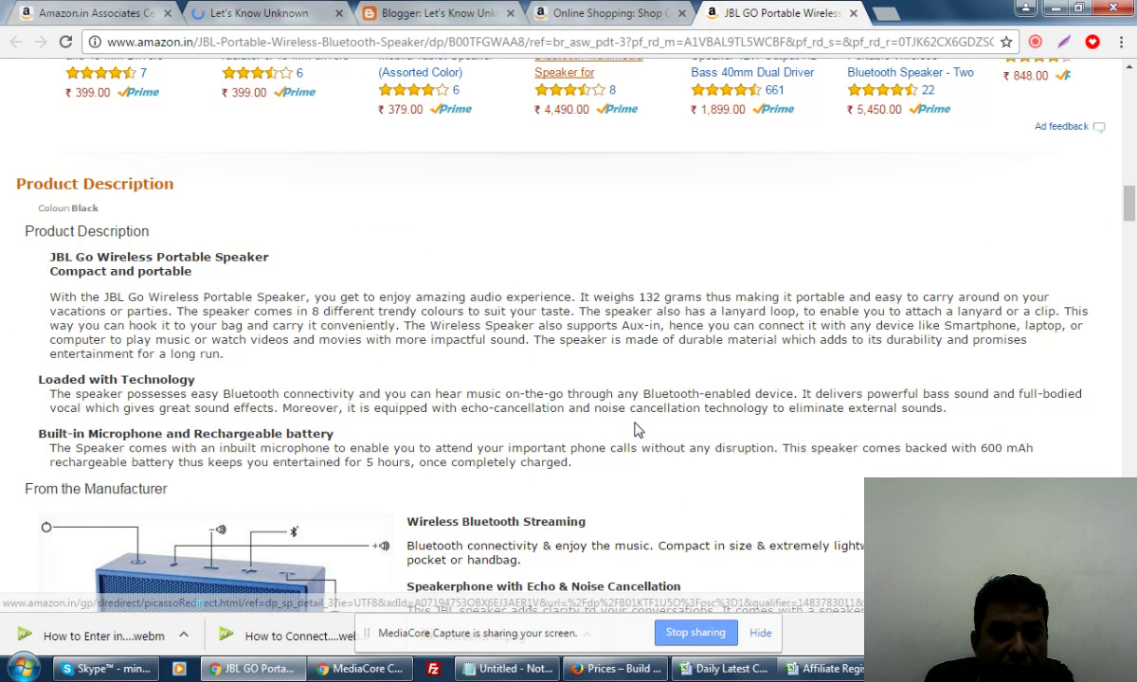
scroll(638, 429, "down", 7)
scroll(637, 426, "down", 5)
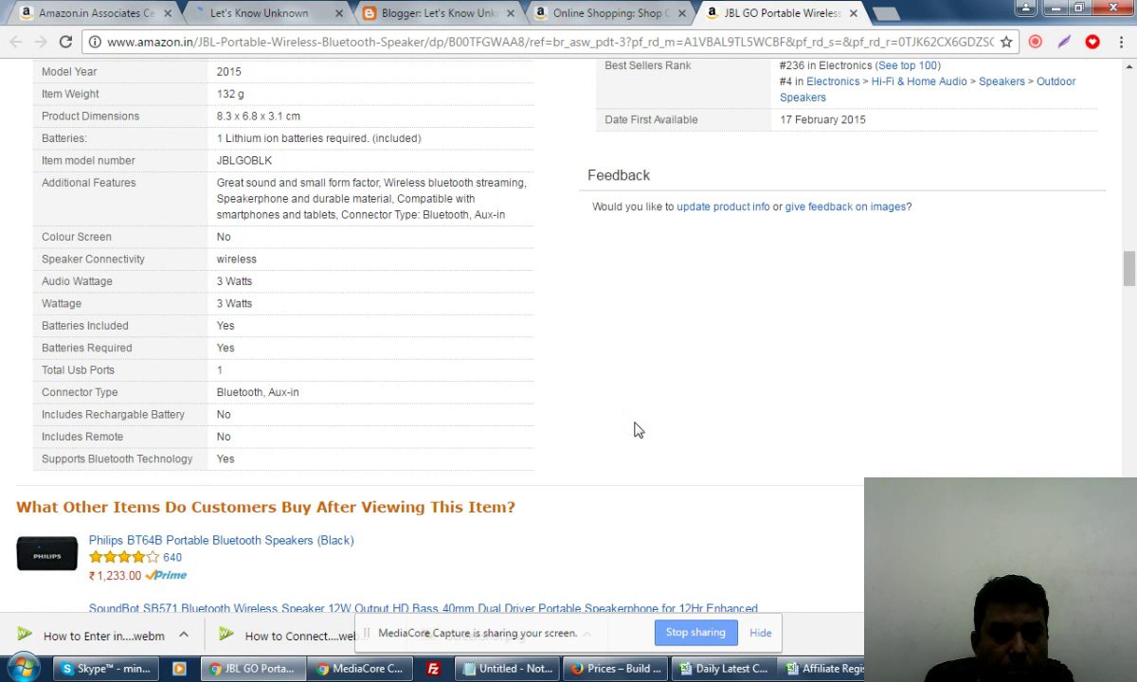
scroll(637, 426, "up", 8)
scroll(622, 414, "down", 3)
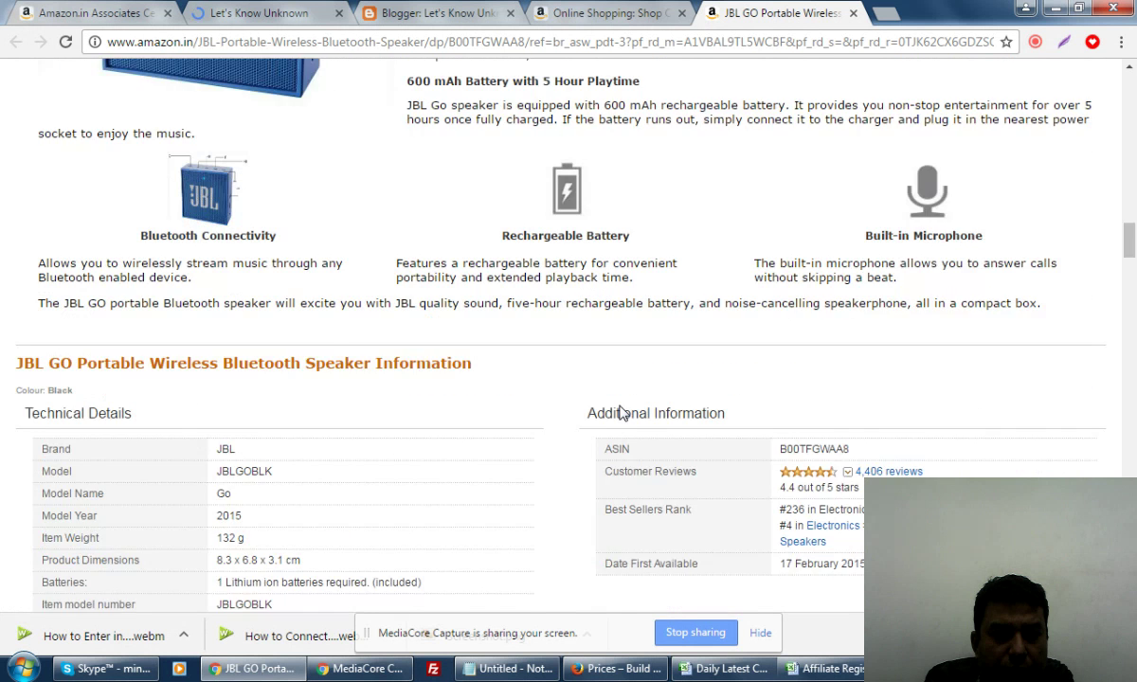
scroll(622, 413, "down", 1)
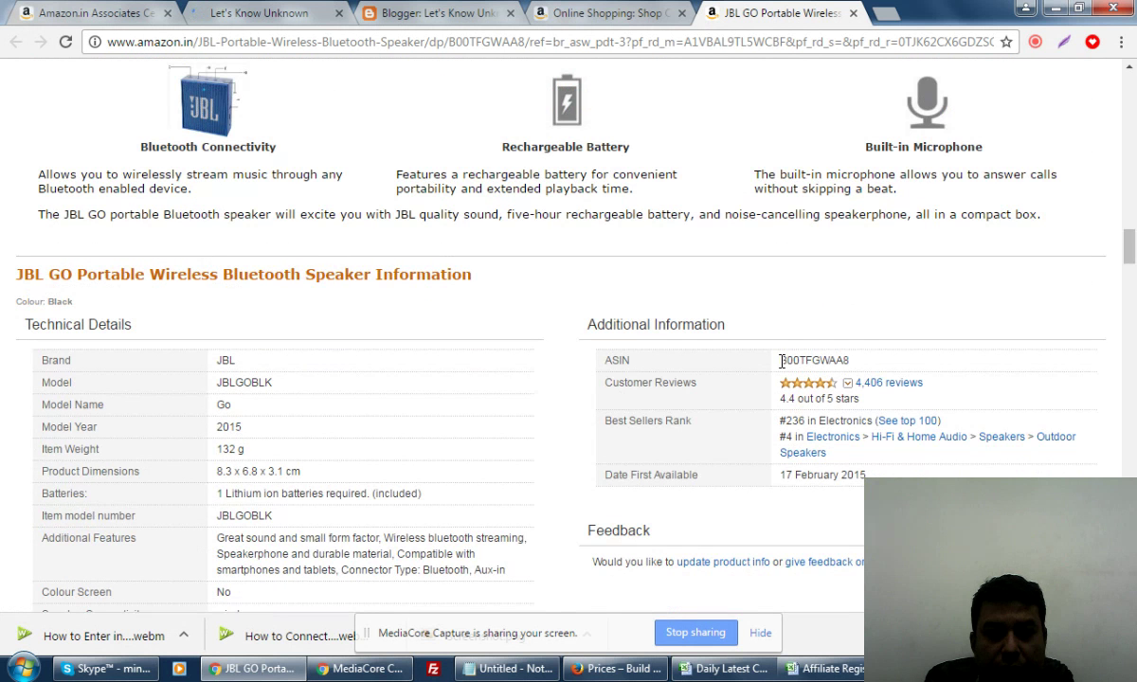
double_click(843, 360)
key("ctrl+c")
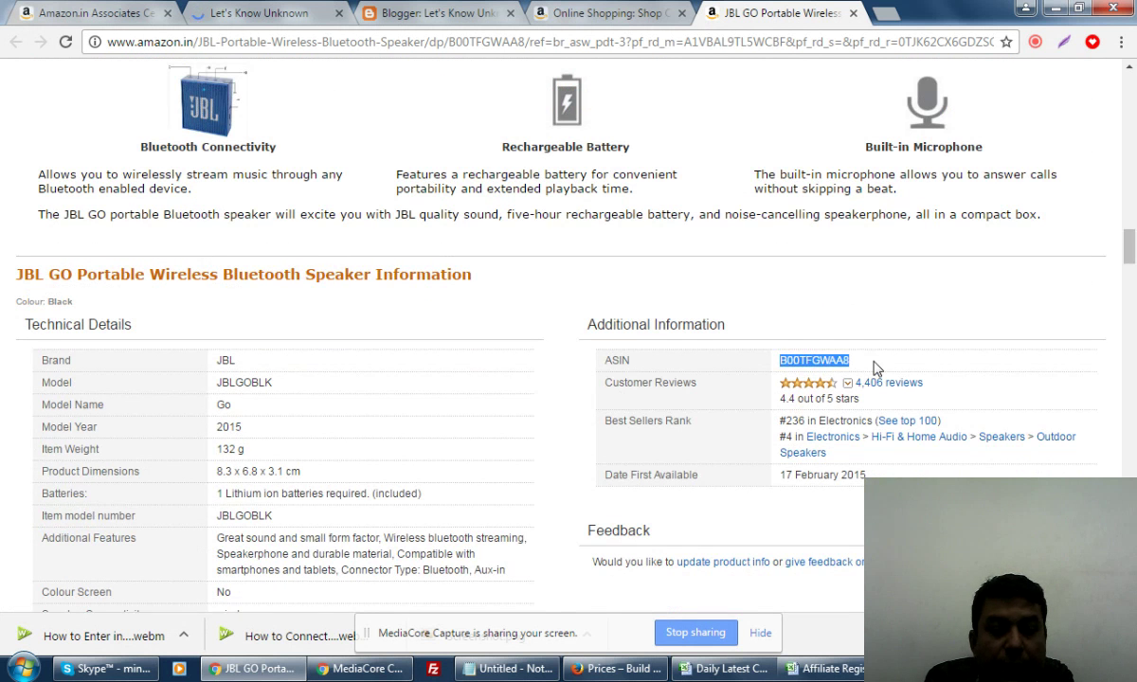
Step: Search the Amazon Associates Quick Links for the product with ASIN B00TFGWAA8
left_click(121, 12)
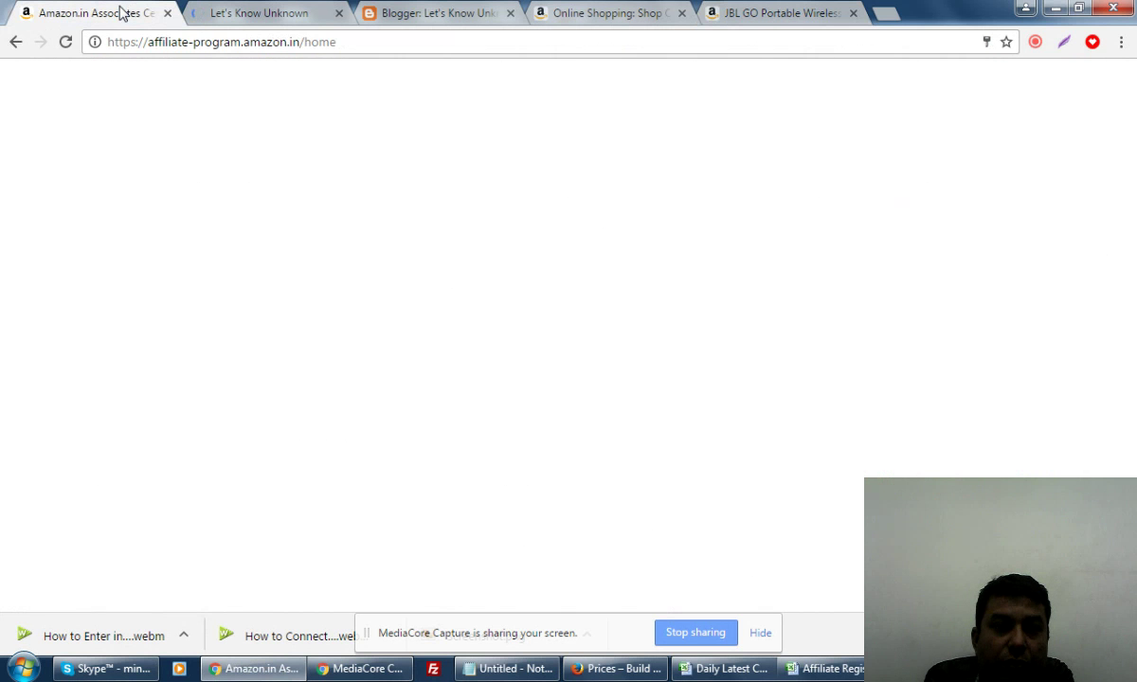
left_click(350, 358)
key("ctrl+v")
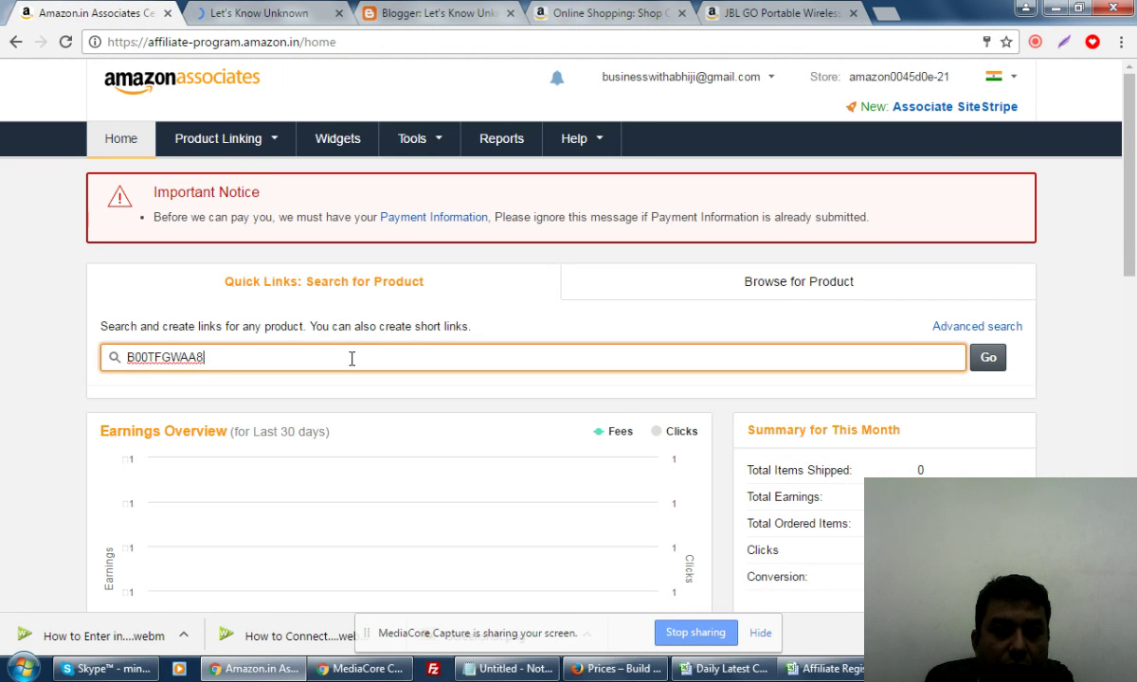
left_click(989, 359)
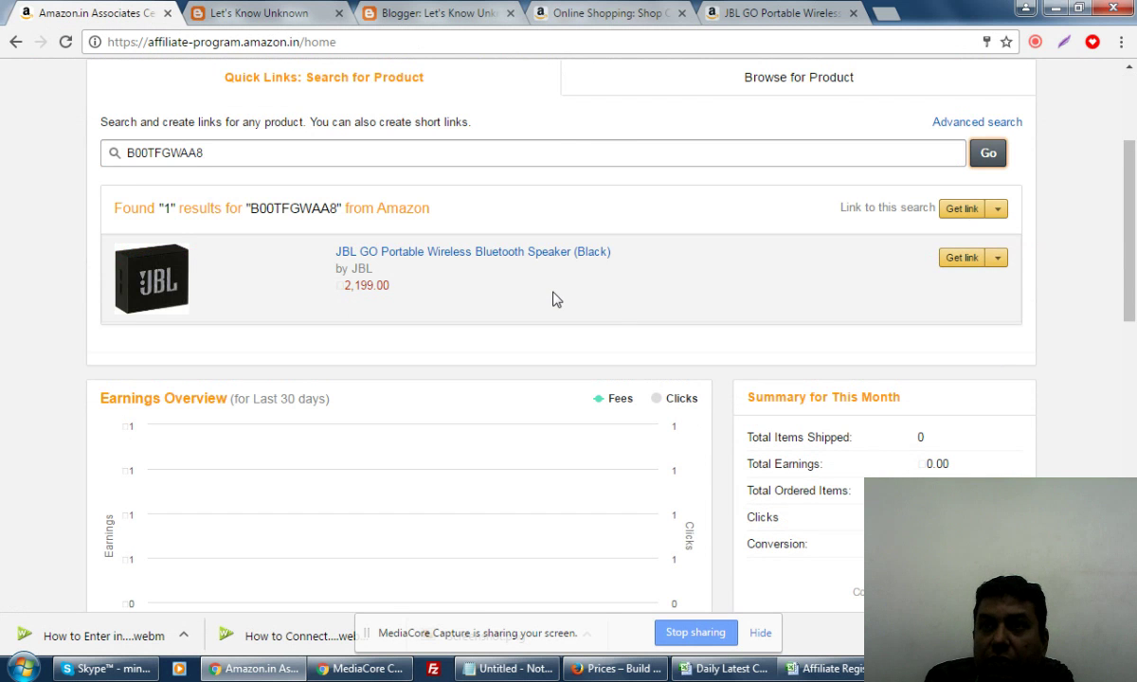
Step: Generate a text link for the JBL GO speaker, shorten it with amzn.to, select the short URL and close the link dialog
left_click(999, 263)
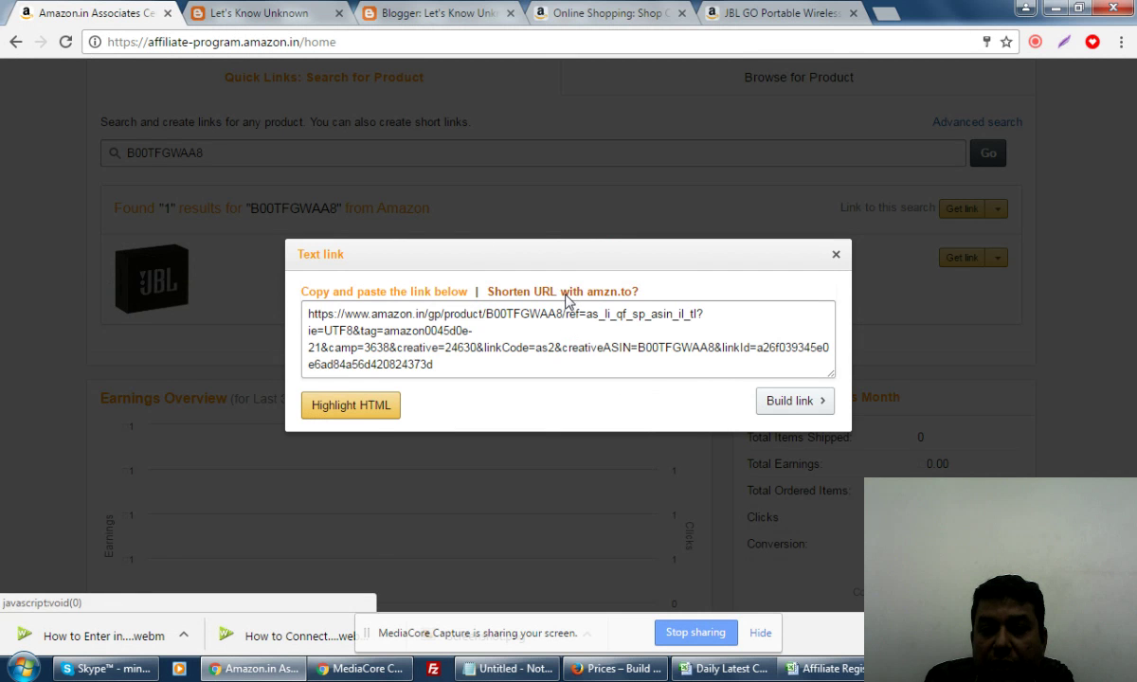
left_click(566, 299)
left_click(422, 318)
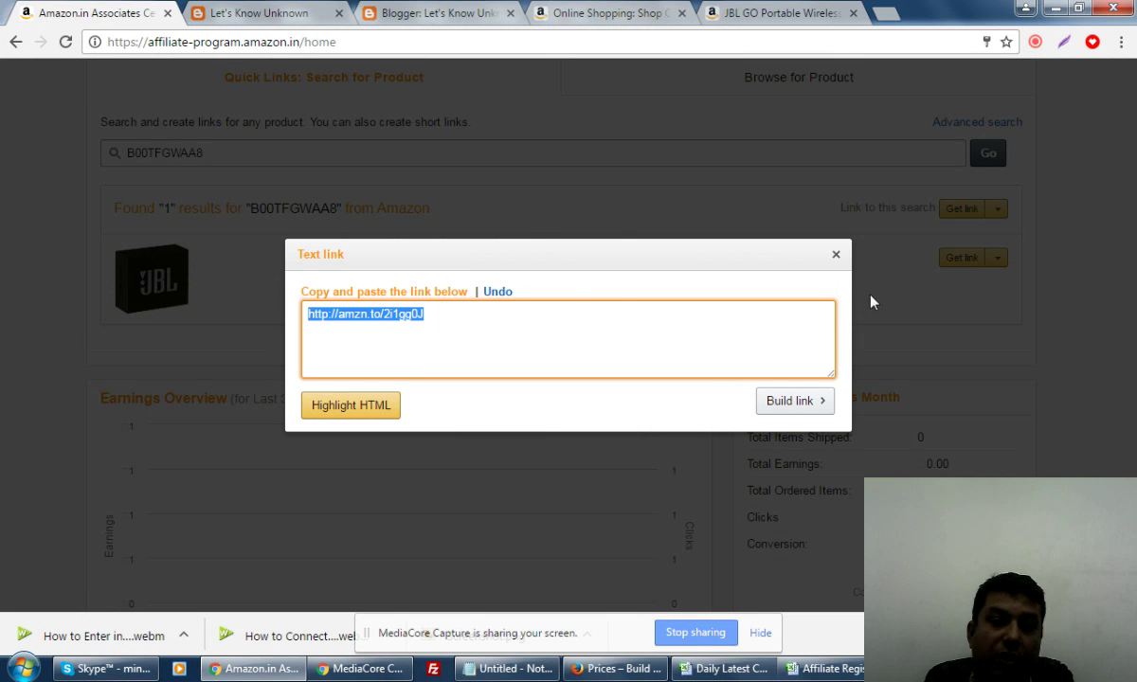
left_click(867, 270)
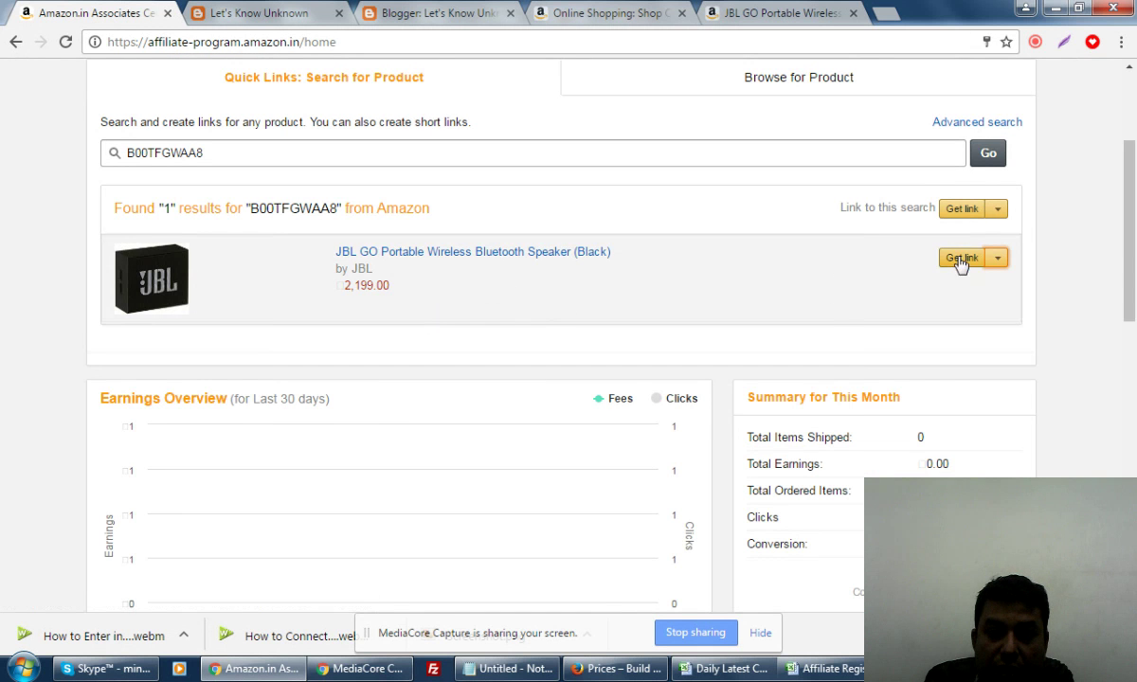
Step: Get the JBL GO speaker's link again and open its Build link page for customizing the HTML
left_click(996, 264)
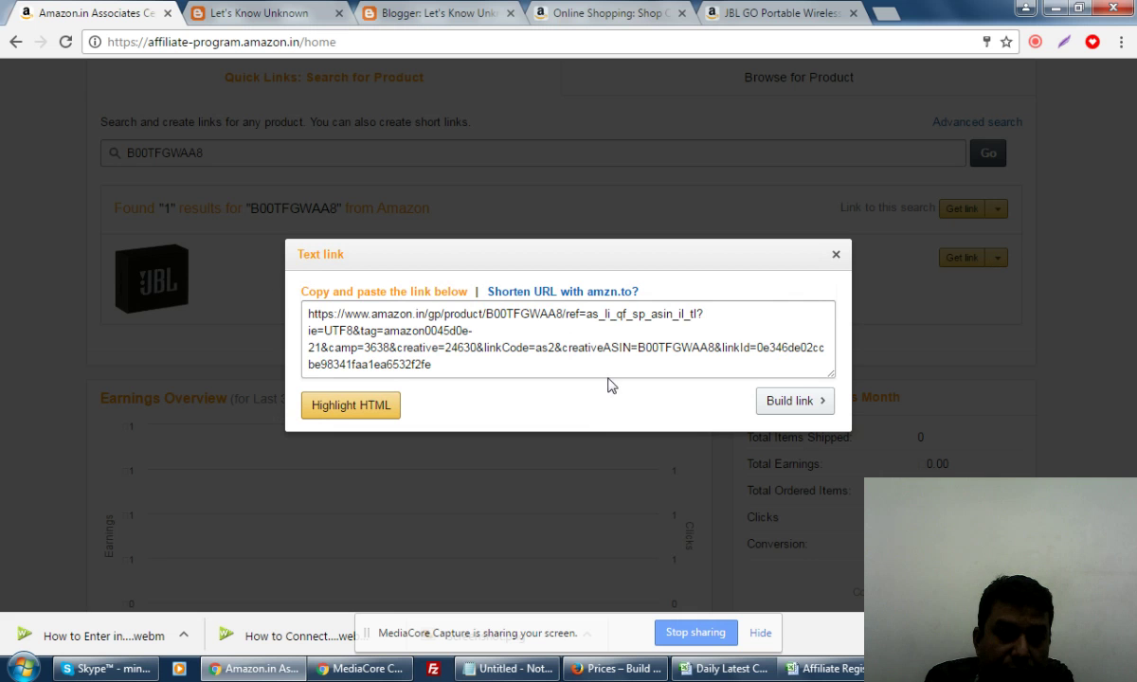
left_click(788, 403)
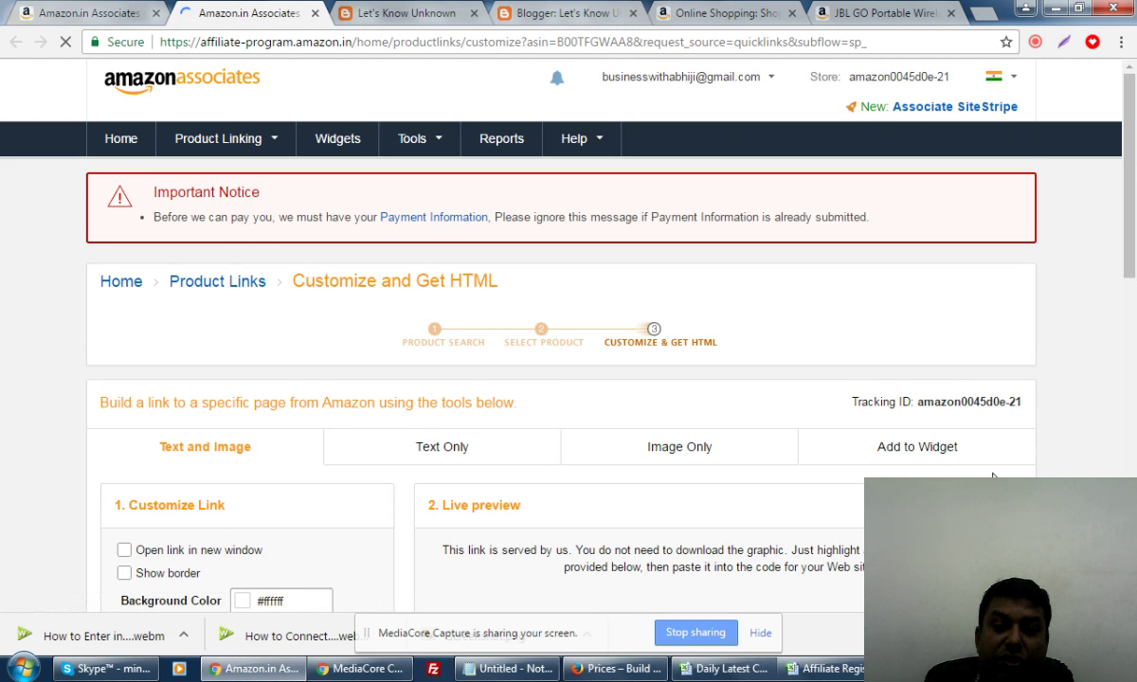
Step: Copy the Text and Image HTML code for the JBL GO product link from the Customize and Get HTML page
scroll(992, 477, "down", 1)
scroll(992, 476, "down", 2)
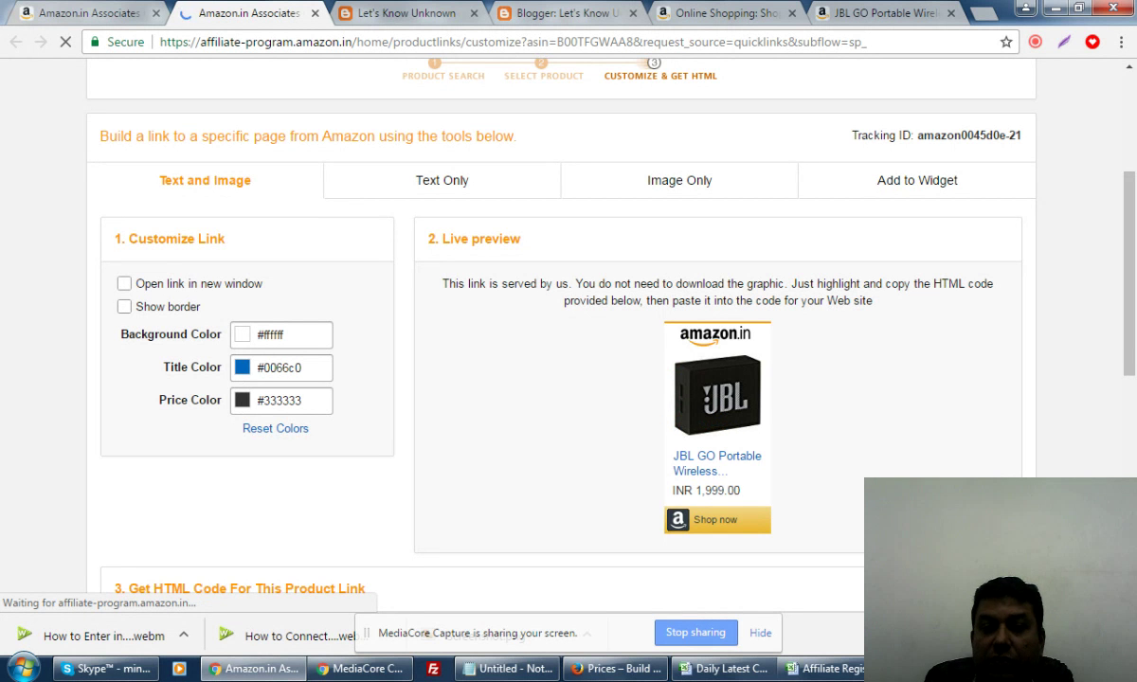
scroll(1134, 336, "down", 2)
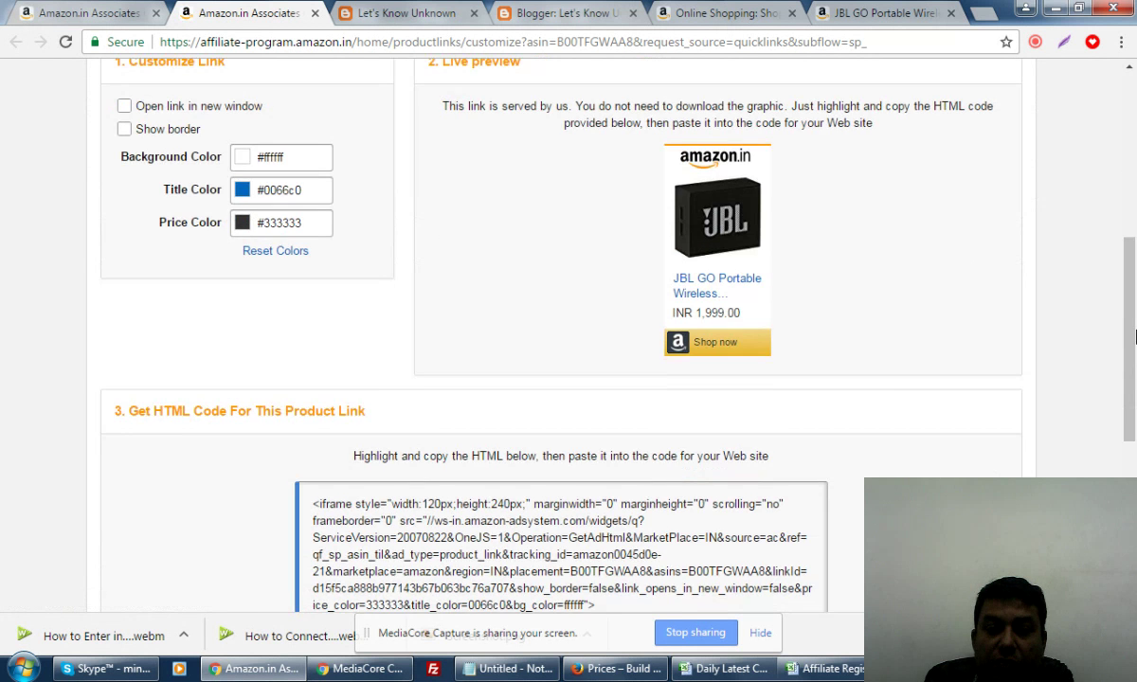
scroll(1134, 361, "down", 5)
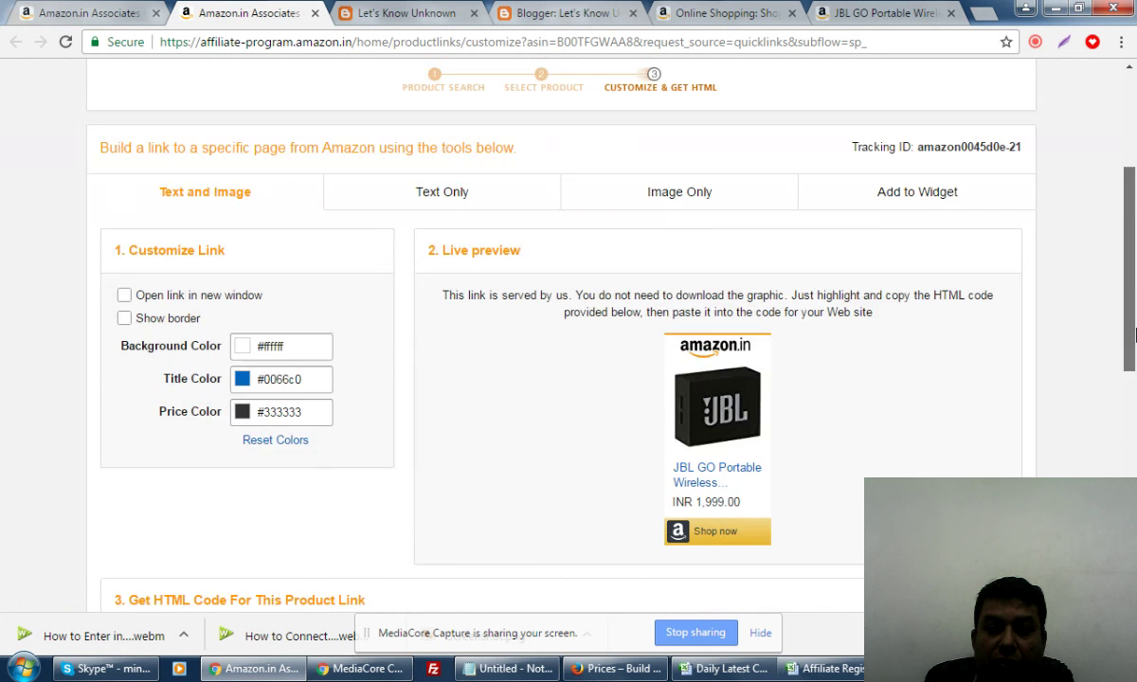
scroll(1134, 379, "down", 2)
left_click(536, 488)
key("ctrl+c")
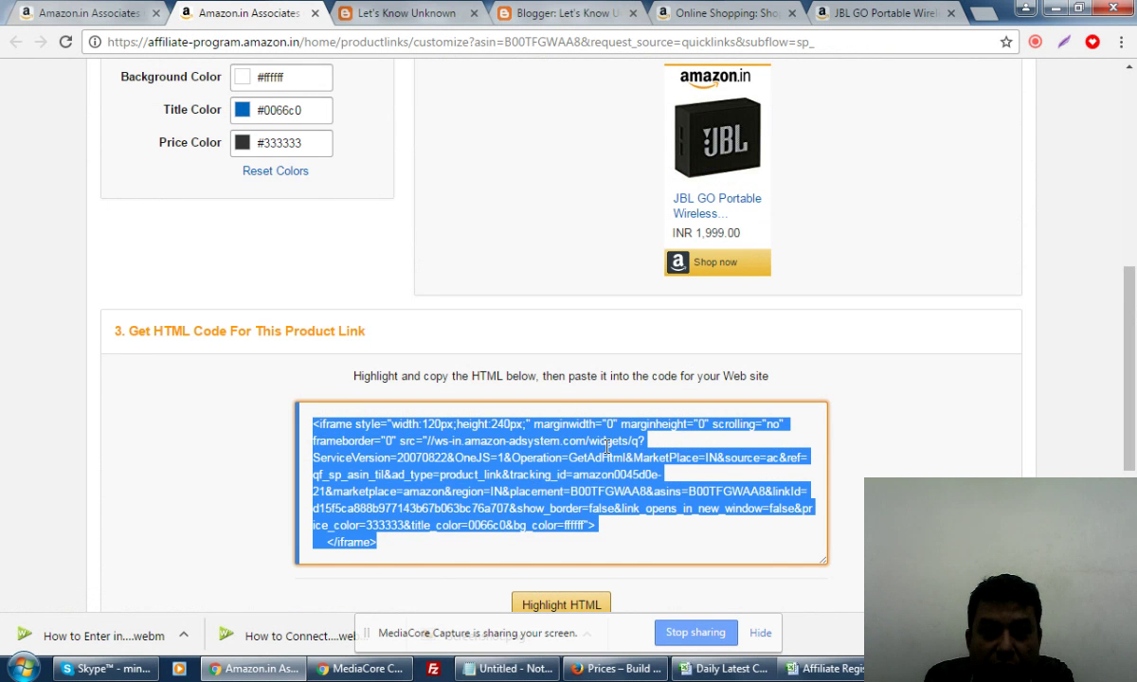
scroll(1134, 446, "down", 2)
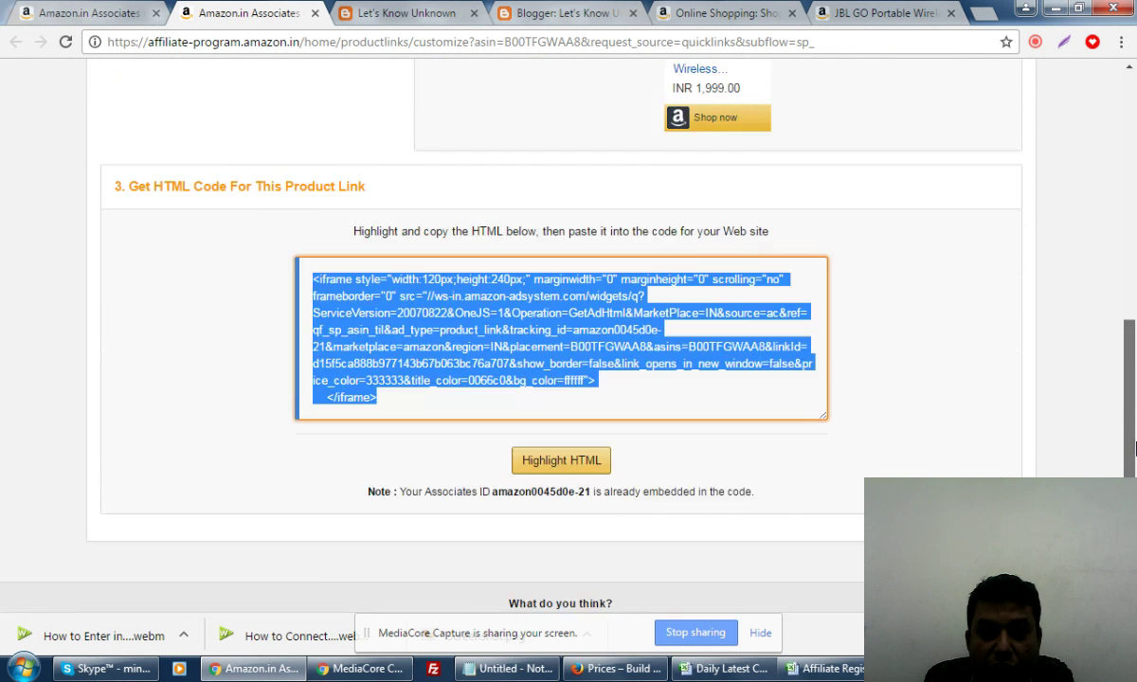
left_click_drag(1135, 446, 1135, 278)
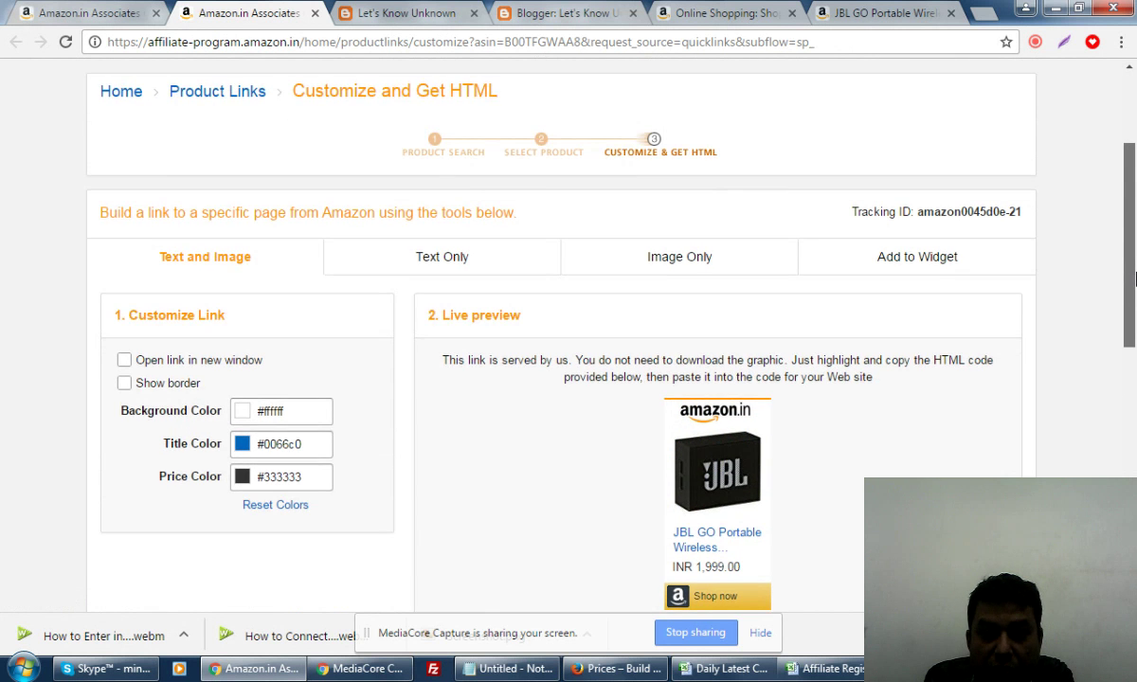
scroll(1135, 277, "down", 3)
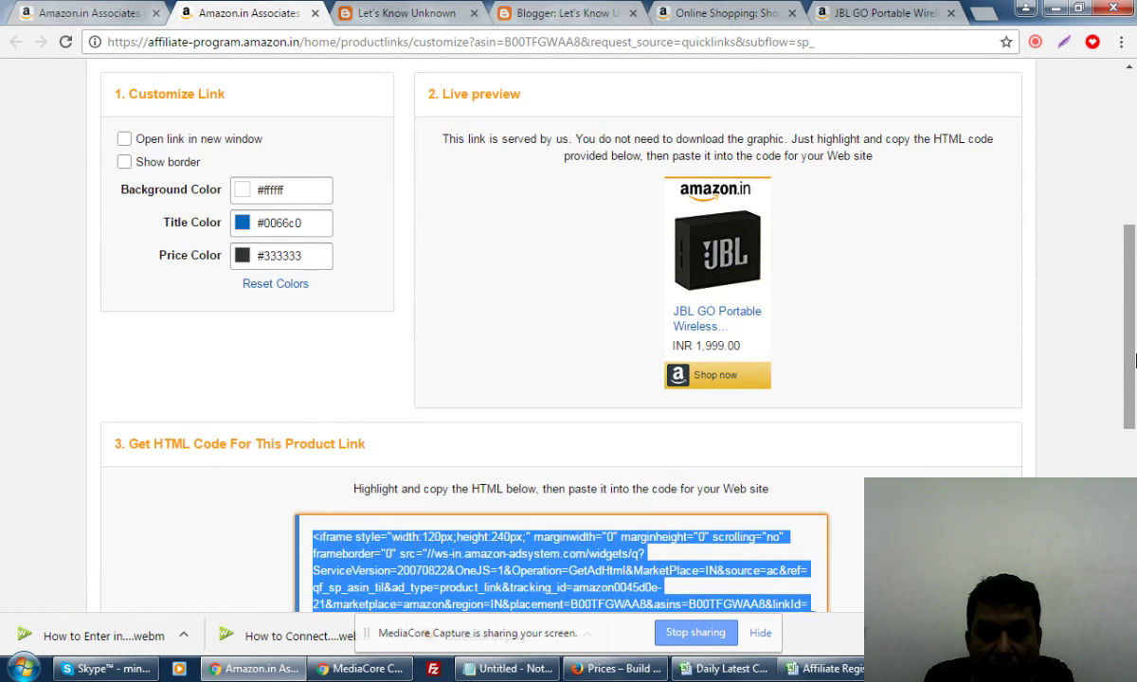
Step: Open the Let's Know Unknown blog's layout in Blogger and start an HTML/JavaScript gadget in the sidebar-right-1 section
left_click(563, 19)
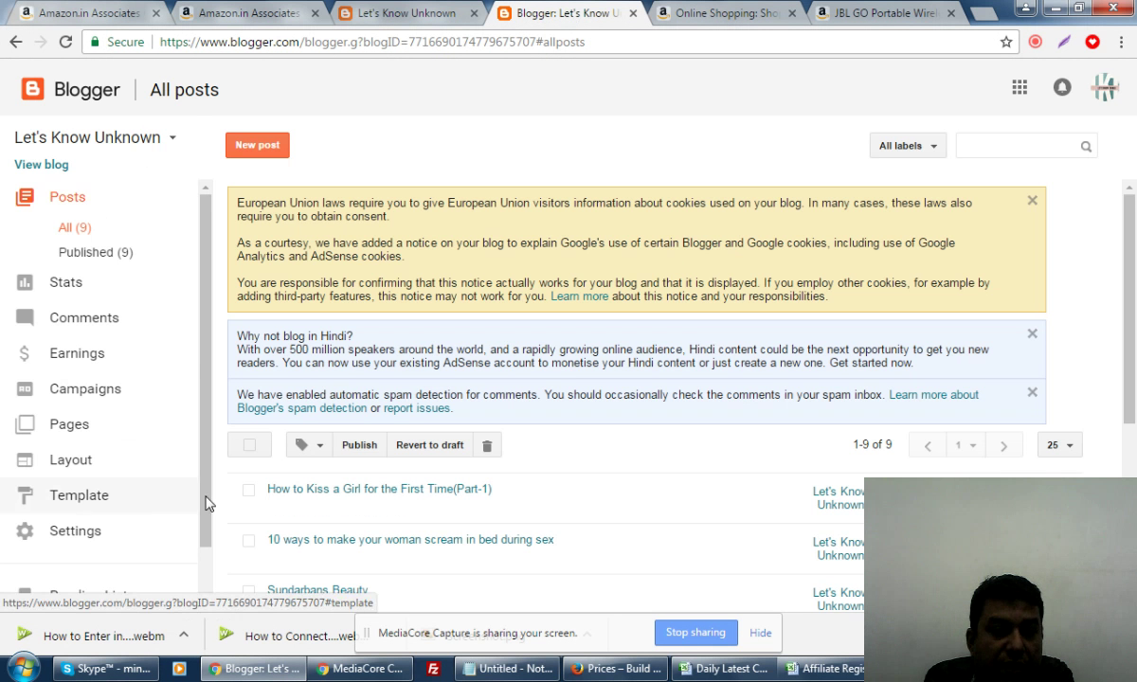
left_click(71, 460)
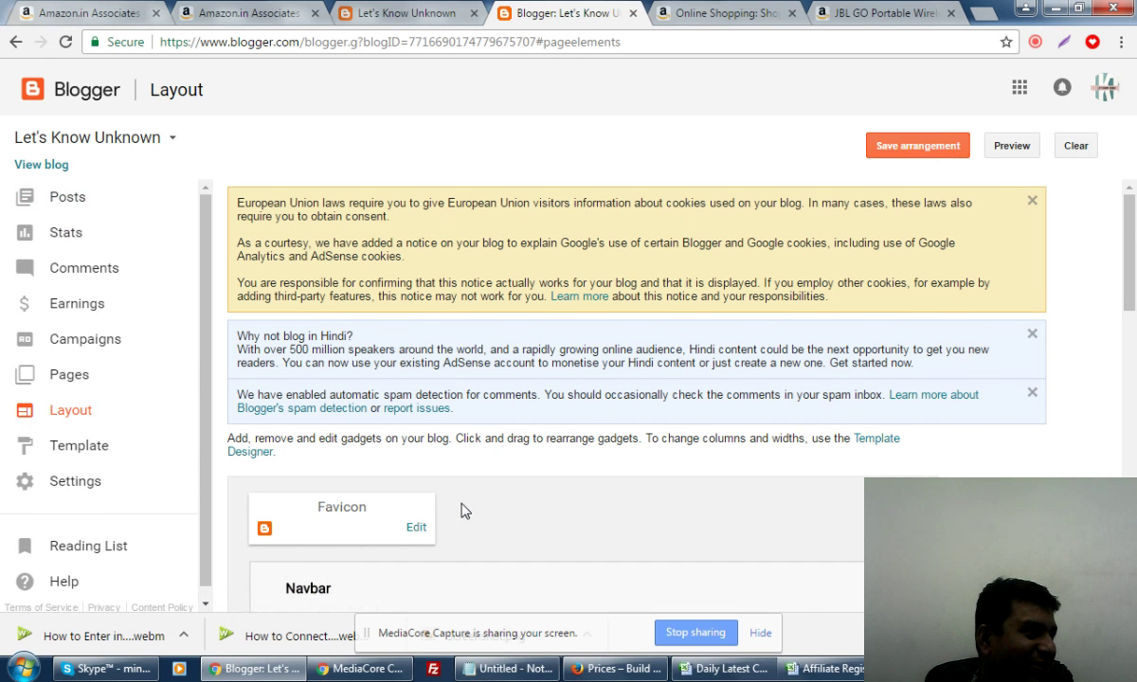
scroll(561, 496, "down", 6)
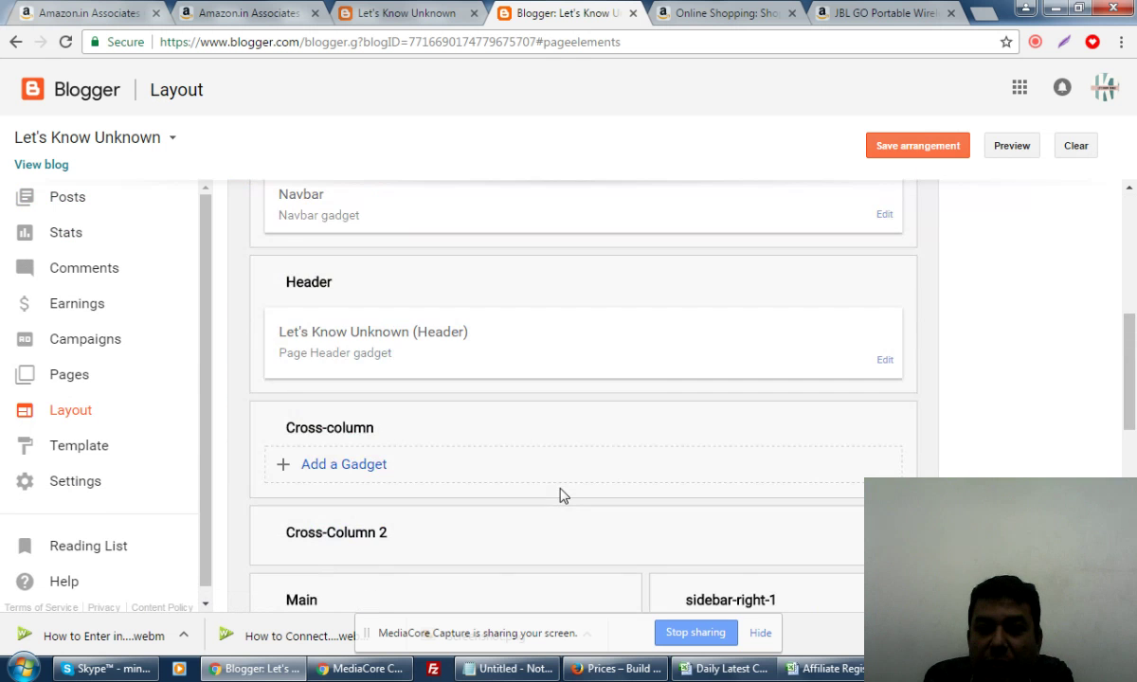
scroll(561, 495, "down", 3)
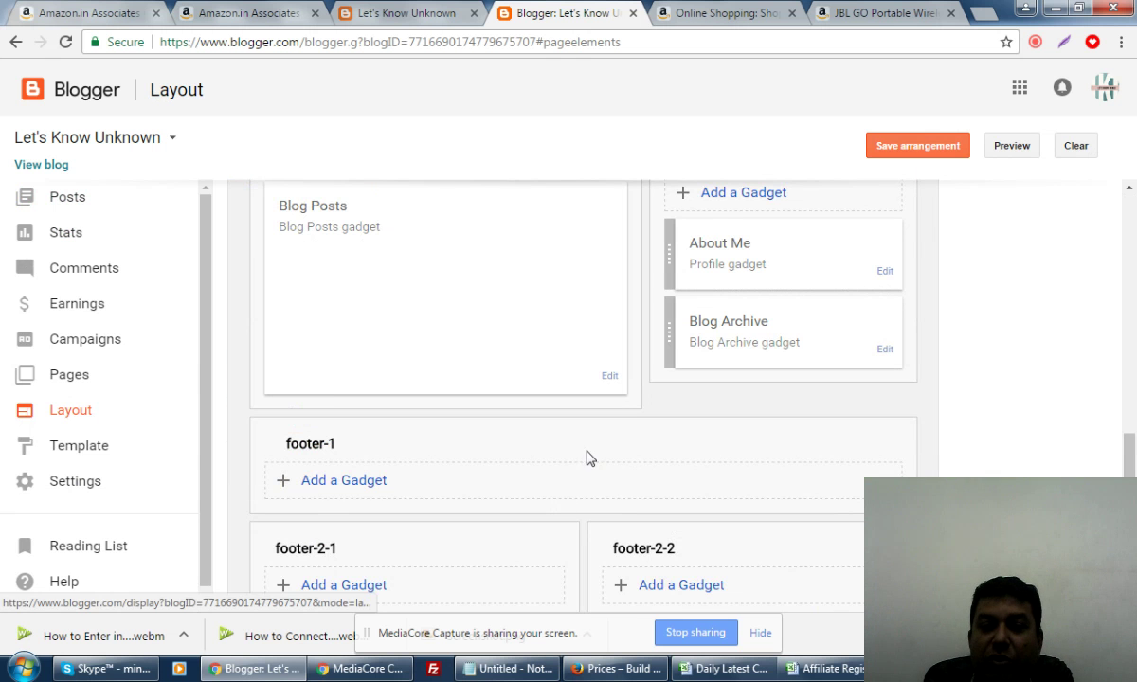
left_click(760, 206)
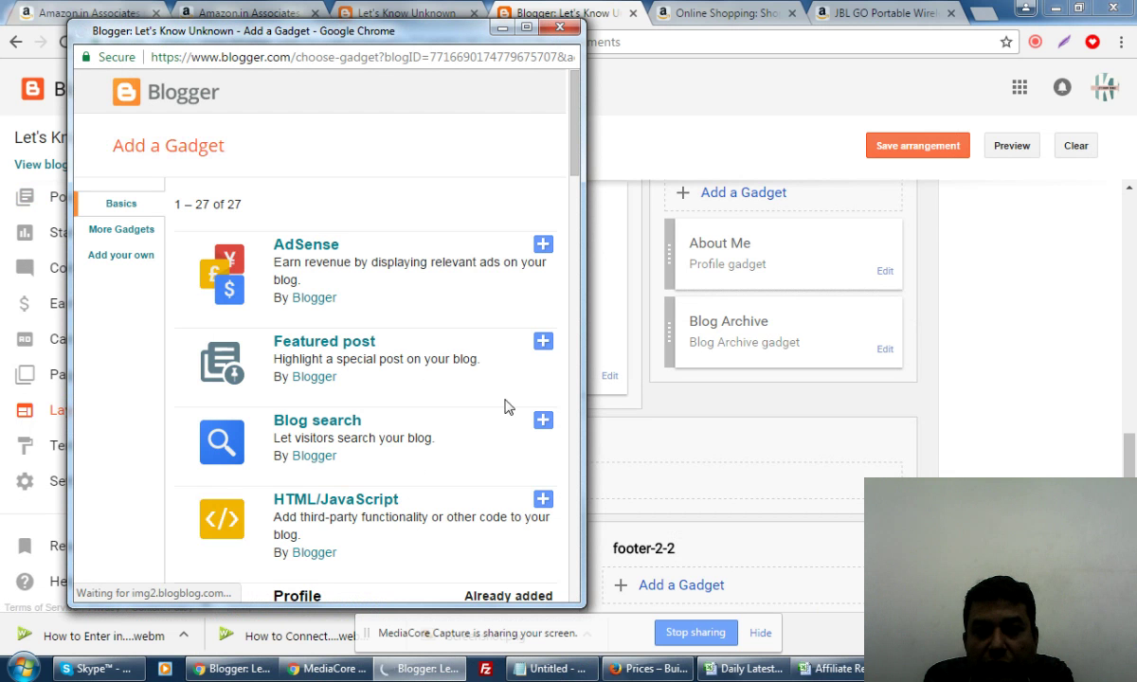
left_click(542, 500)
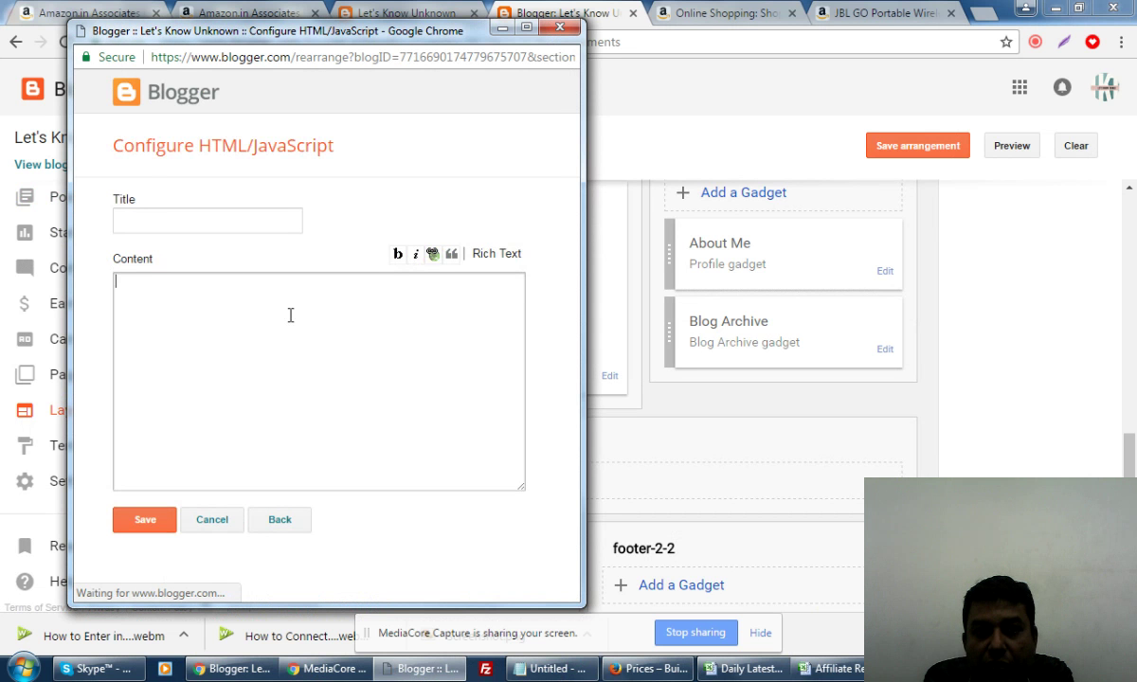
Step: Paste the copied Amazon iframe code as the gadget's content, then save the gadget and the layout arrangement
left_click(290, 315)
key("ctrl+v")
left_click(147, 521)
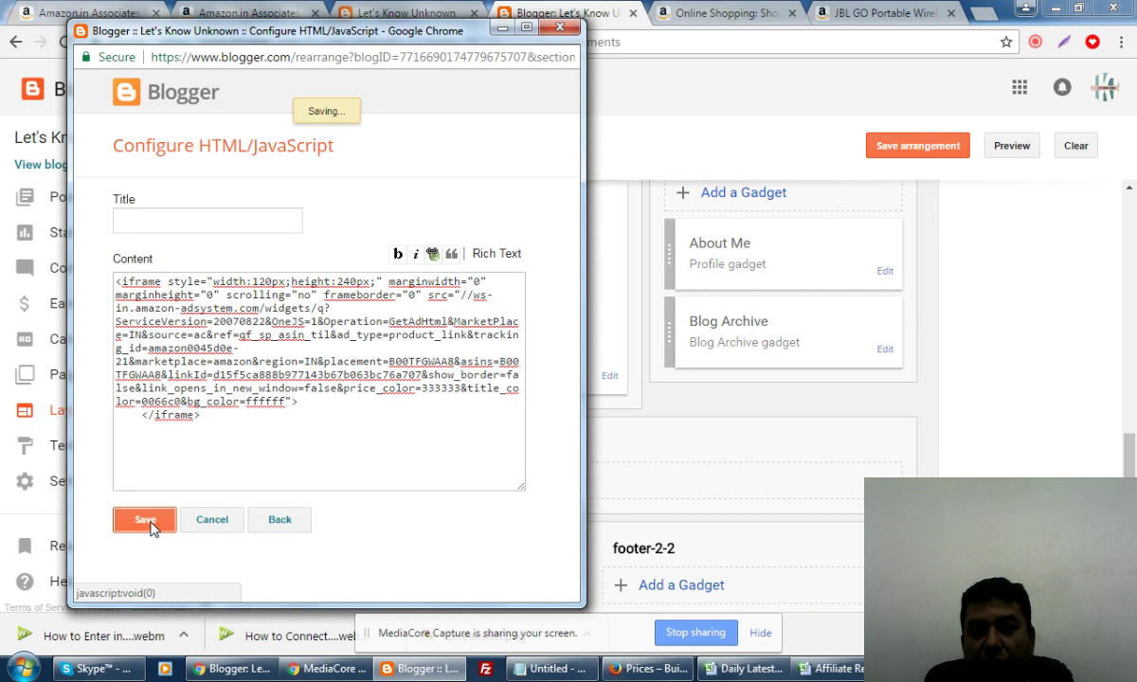
left_click(917, 155)
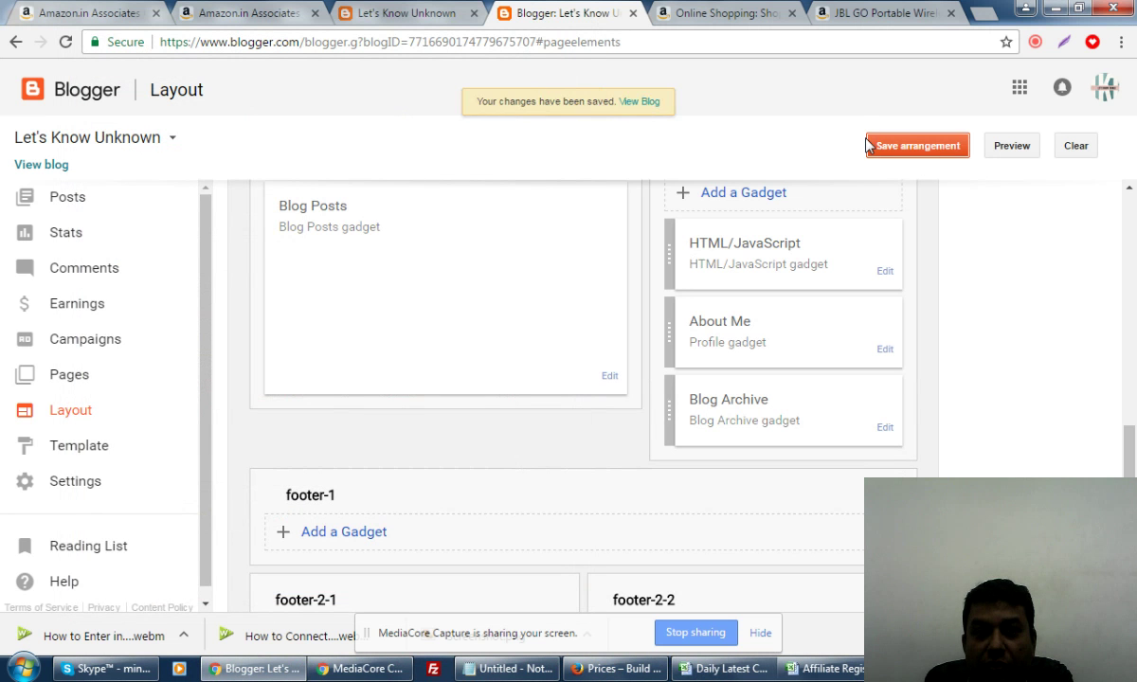
Step: Reload the Let's Know Unknown blog and check the sidebar for the JBL GO product ad
left_click(398, 13)
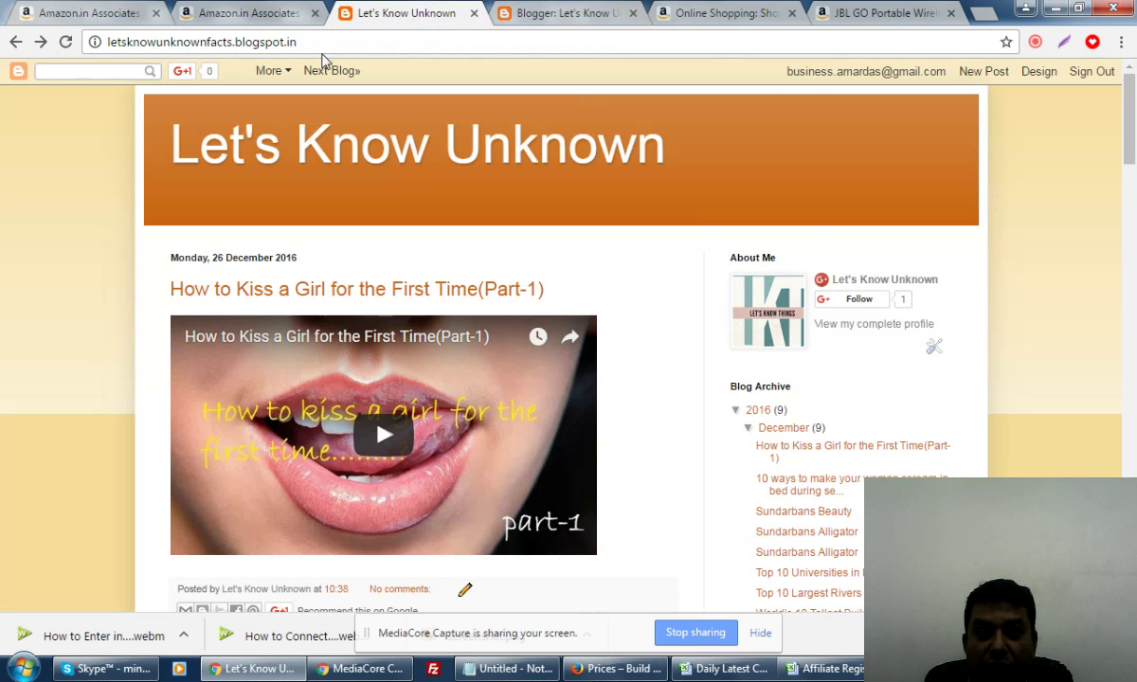
left_click(65, 42)
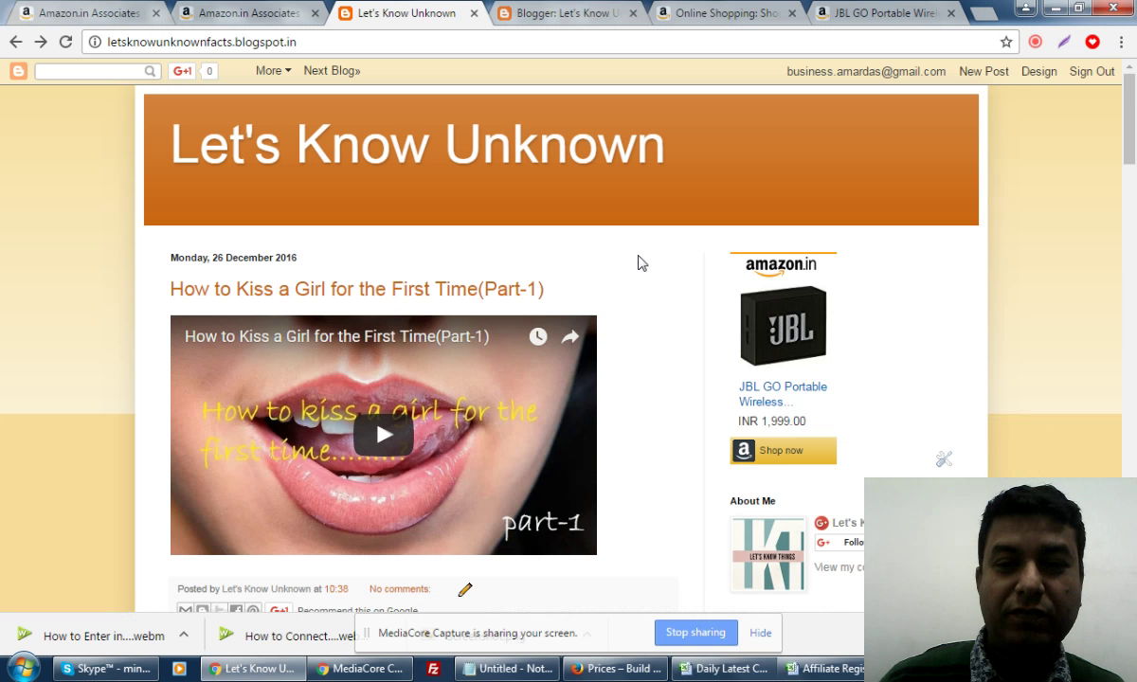
mouse_move(1134, 146)
left_mouse_down()
mouse_move(1135, 320)
mouse_move(1136, 130)
left_mouse_up()
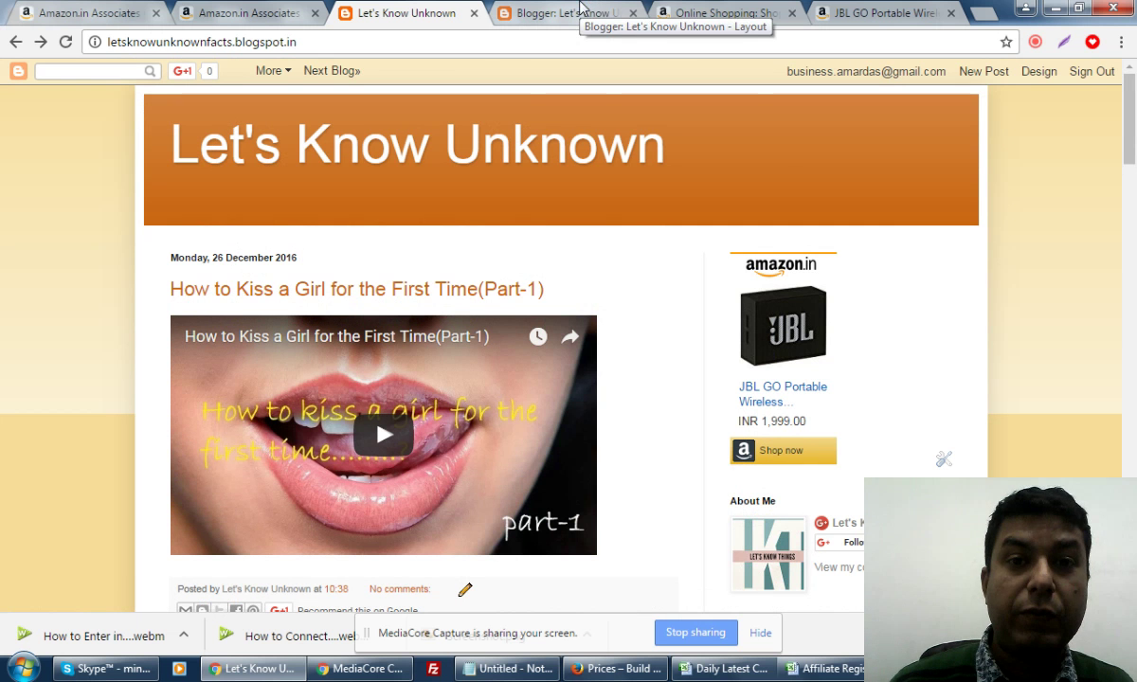
Step: Return to the JBL GO speaker's Customize and Get HTML page in Amazon Associates and show its Add to Widget options
left_click(845, 21)
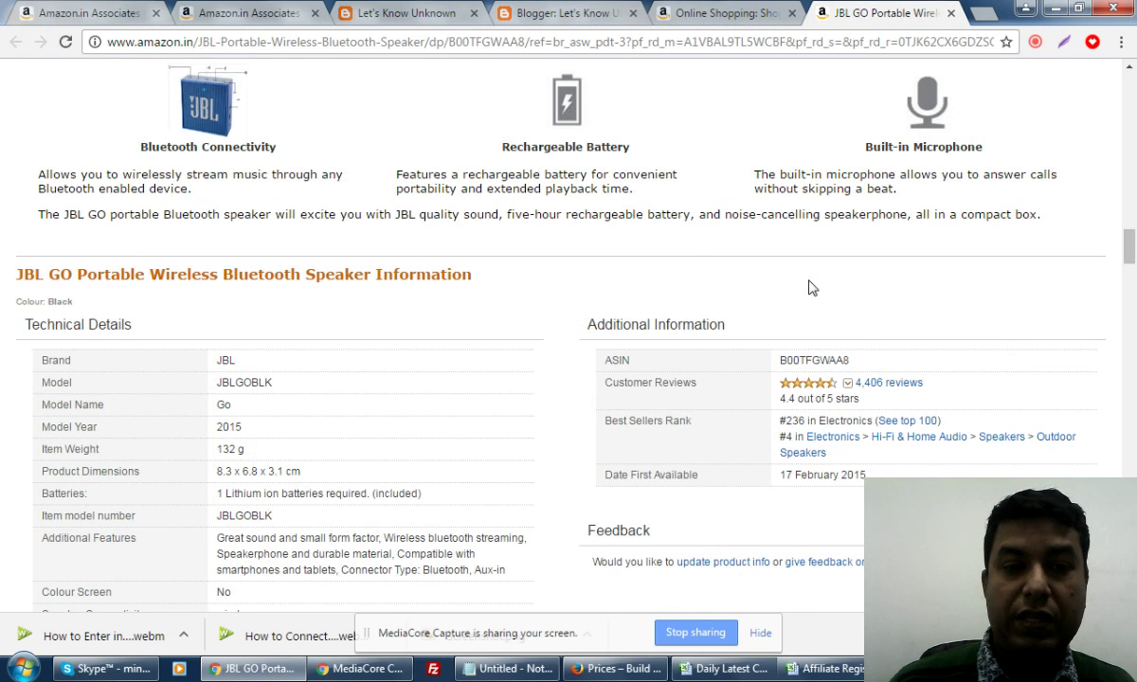
left_click(699, 17)
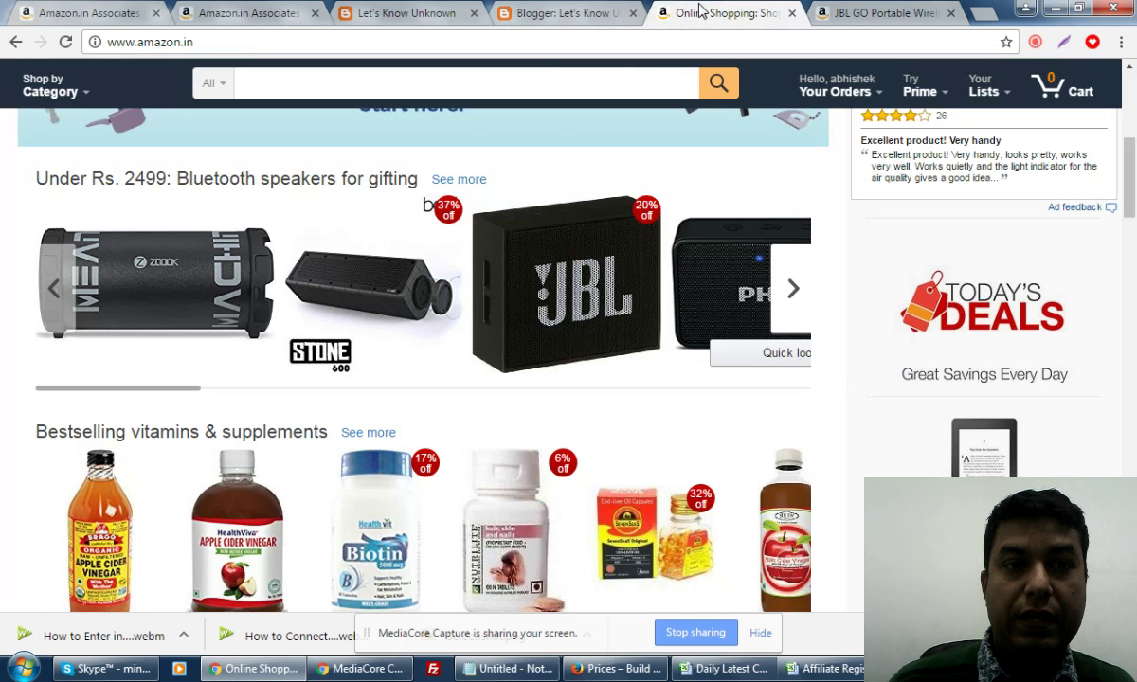
left_click(257, 15)
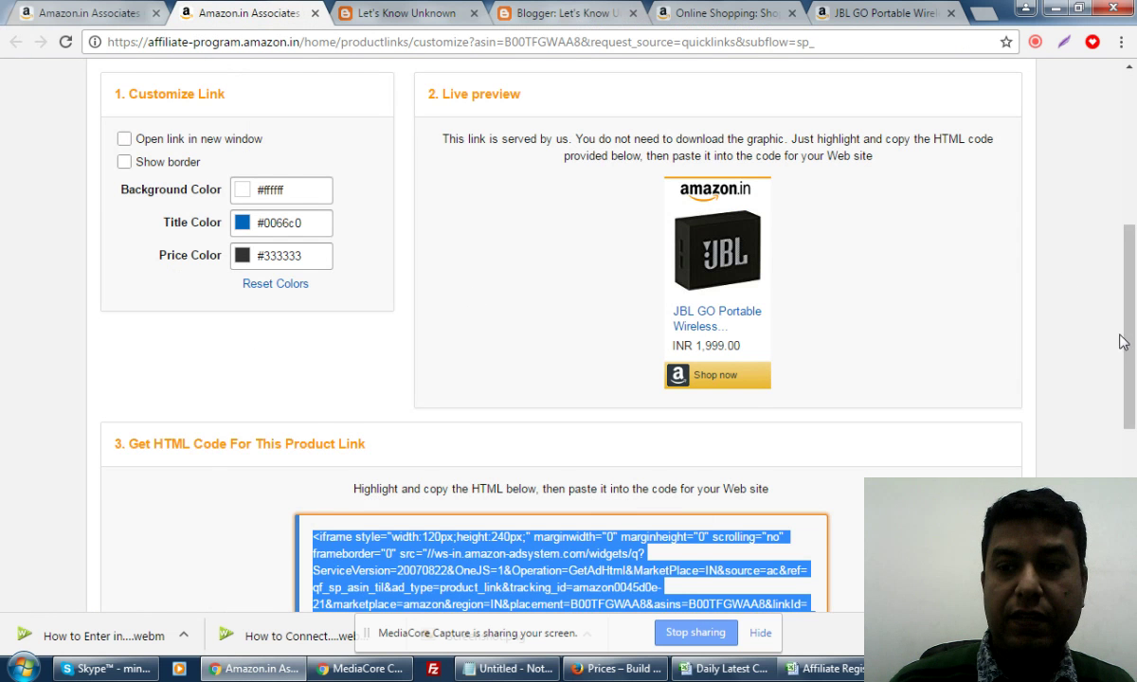
left_click_drag(1129, 331, 1133, 428)
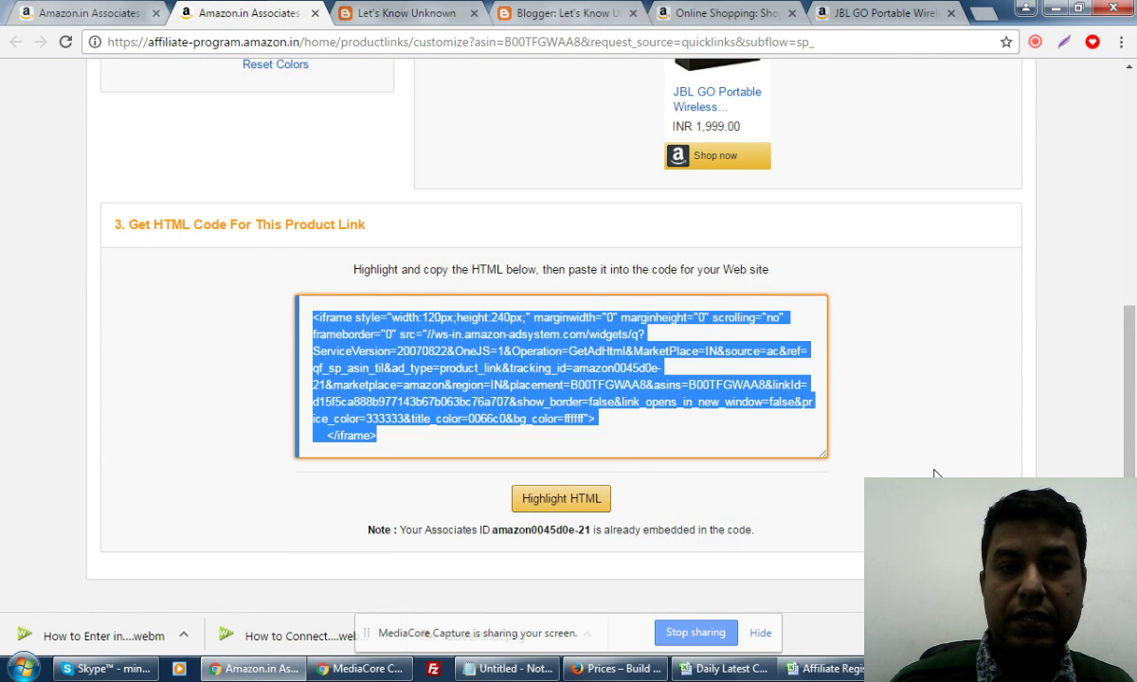
scroll(517, 566, "up", 4)
left_click(1005, 175)
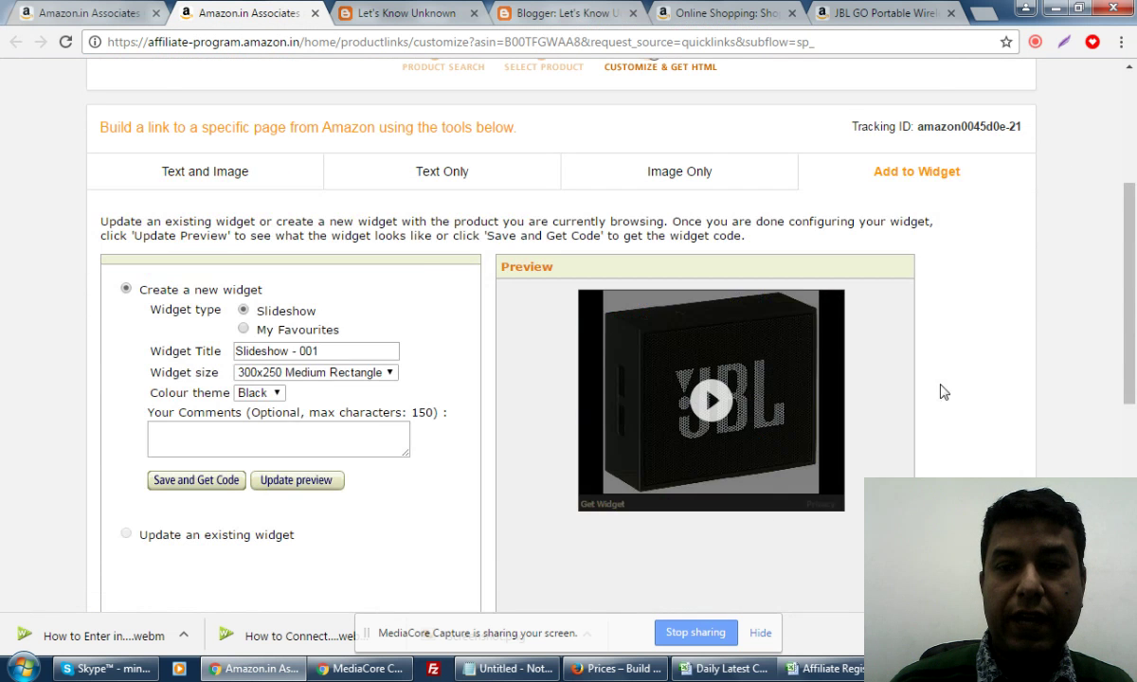
Step: Title the new Slideshow widget "Sound Speaker"
scroll(1069, 388, "down", 1)
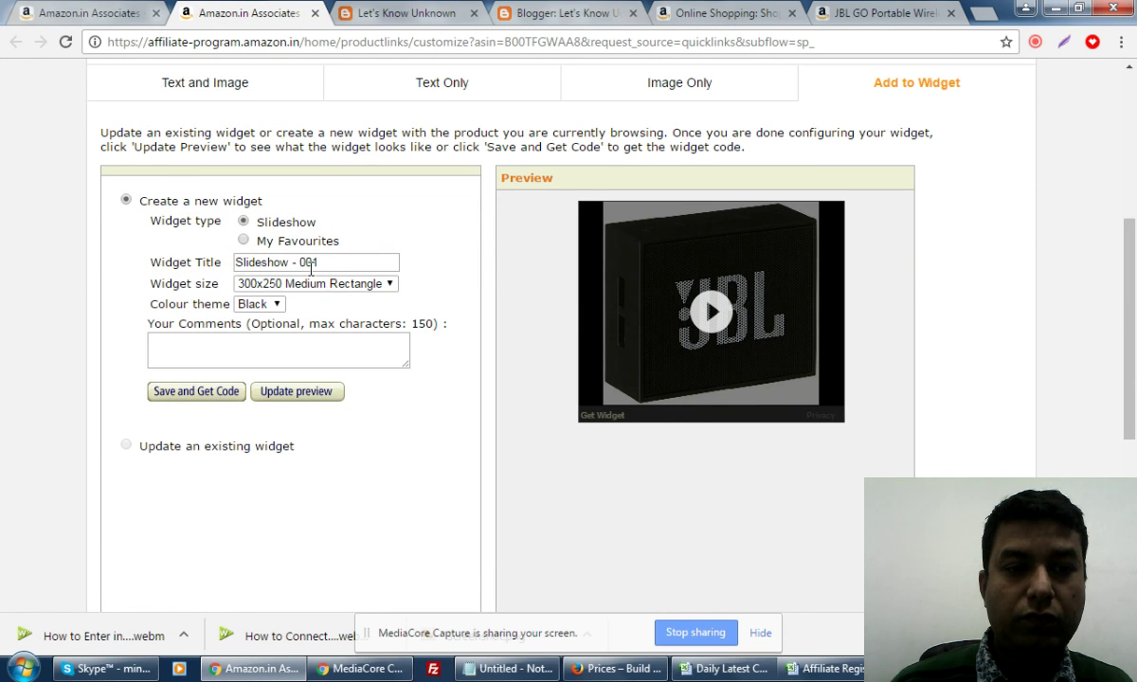
left_click_drag(309, 253, 209, 243)
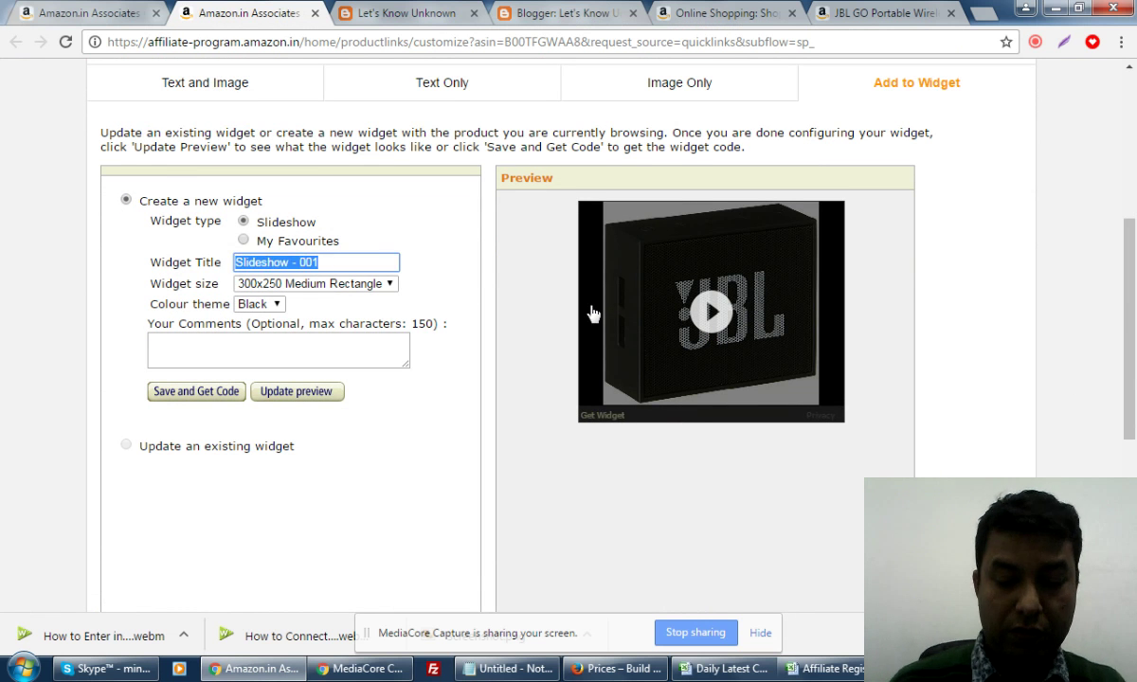
type("Sound")
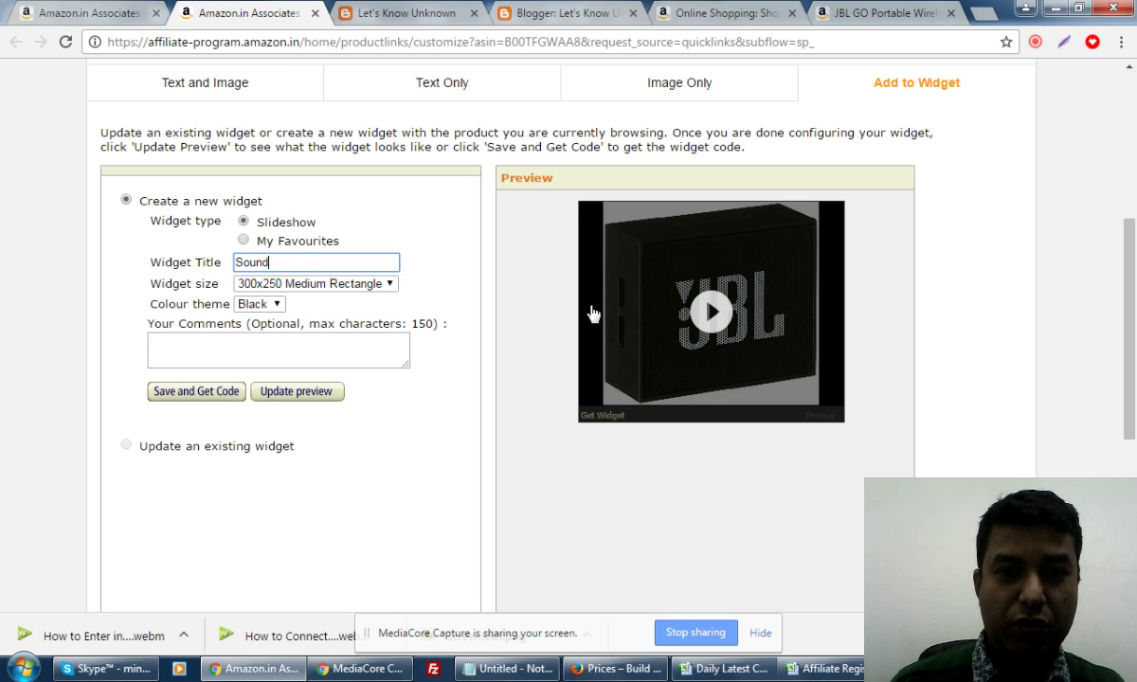
type("b")
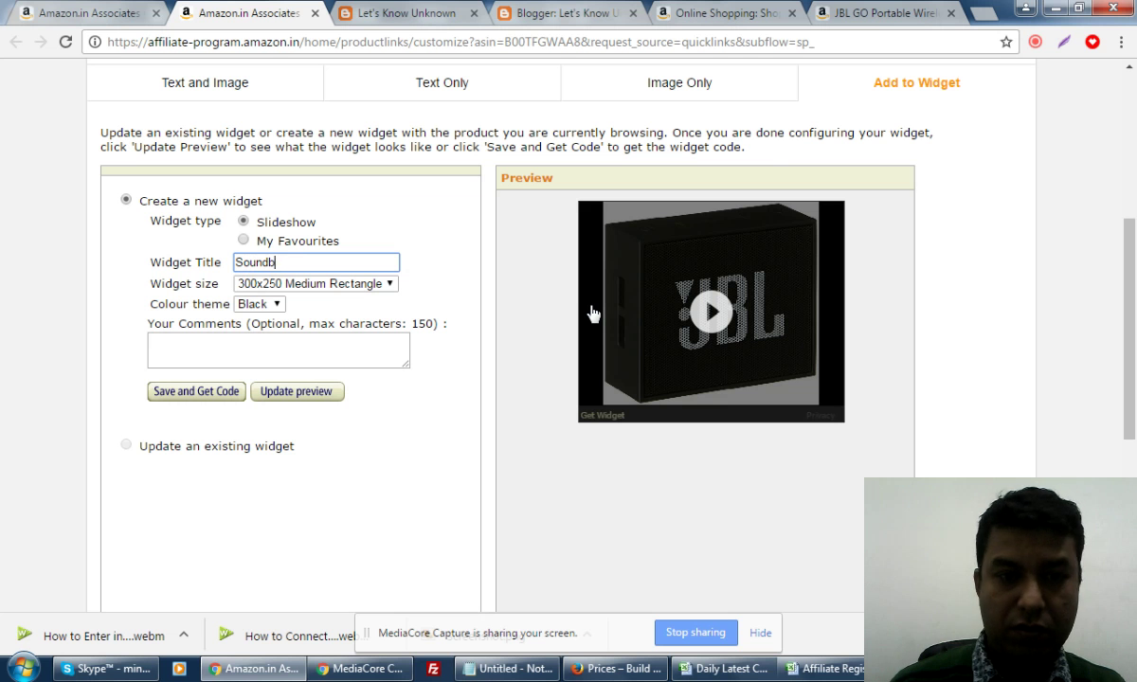
type("o Spe")
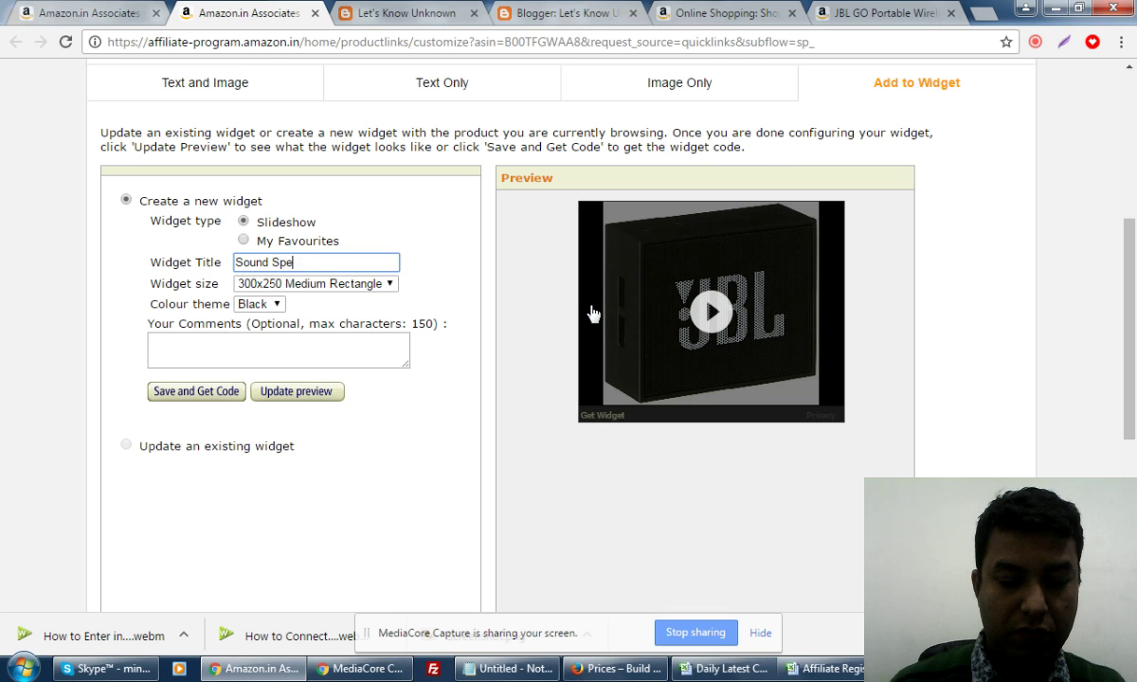
type("aker")
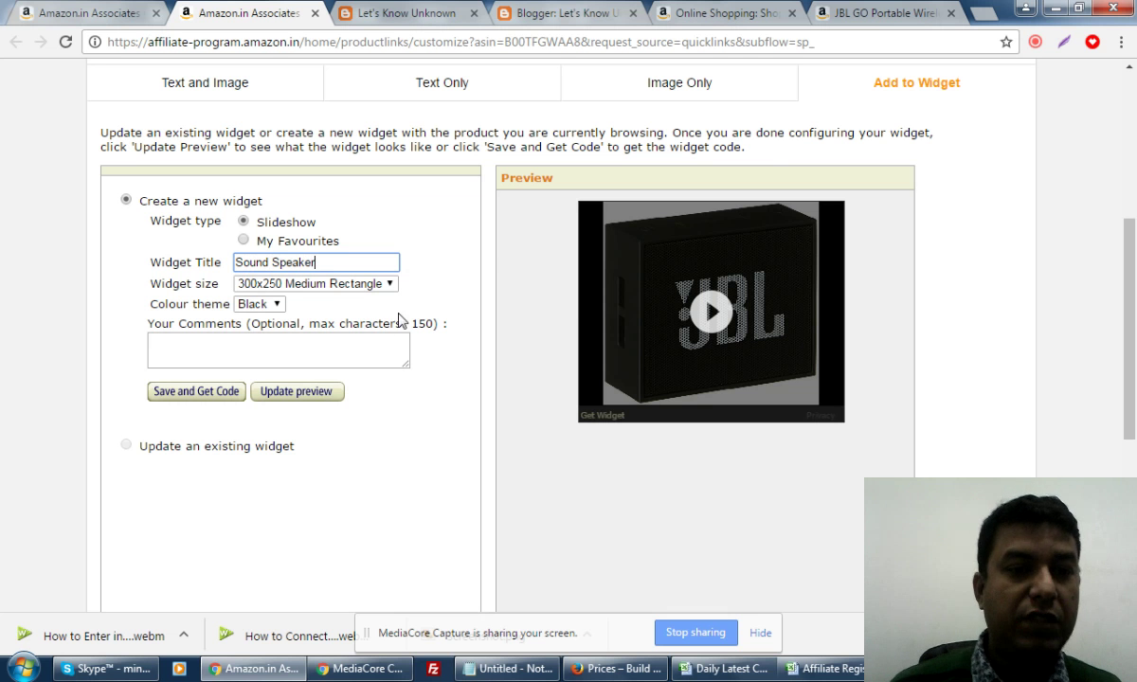
Step: Try the 336x280 Large Rectangle size, settle on 300x250 Medium Rectangle, and save the widget to get its code
scroll(400, 304, "up", 1)
left_click(389, 330)
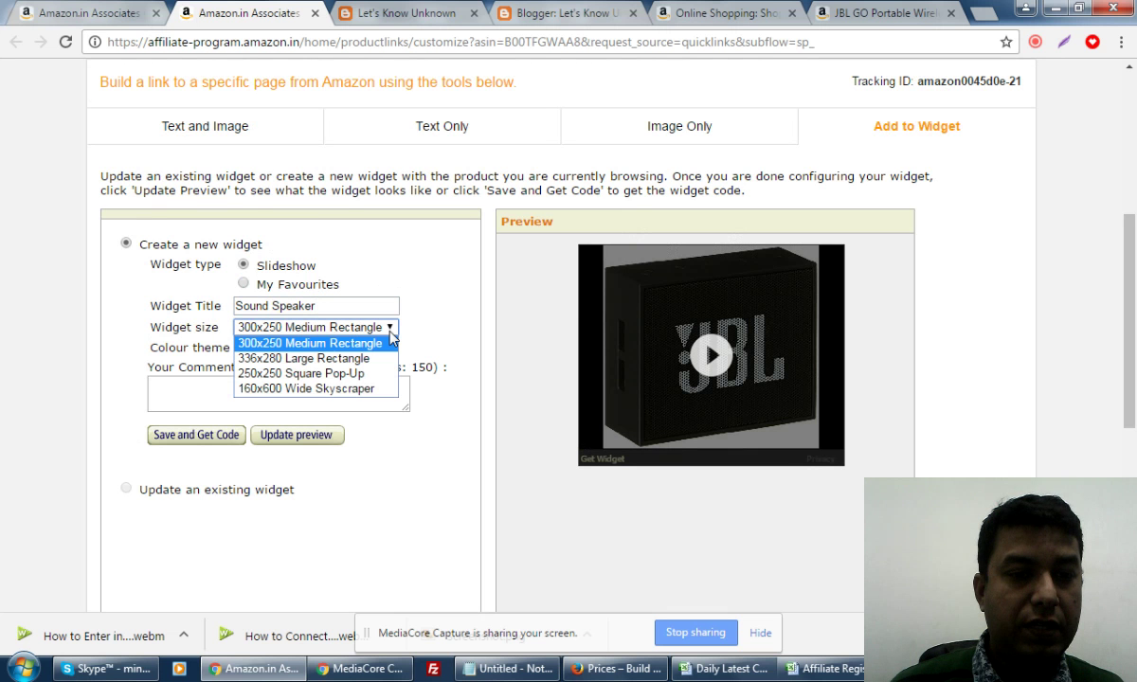
left_click(314, 360)
left_click(318, 327)
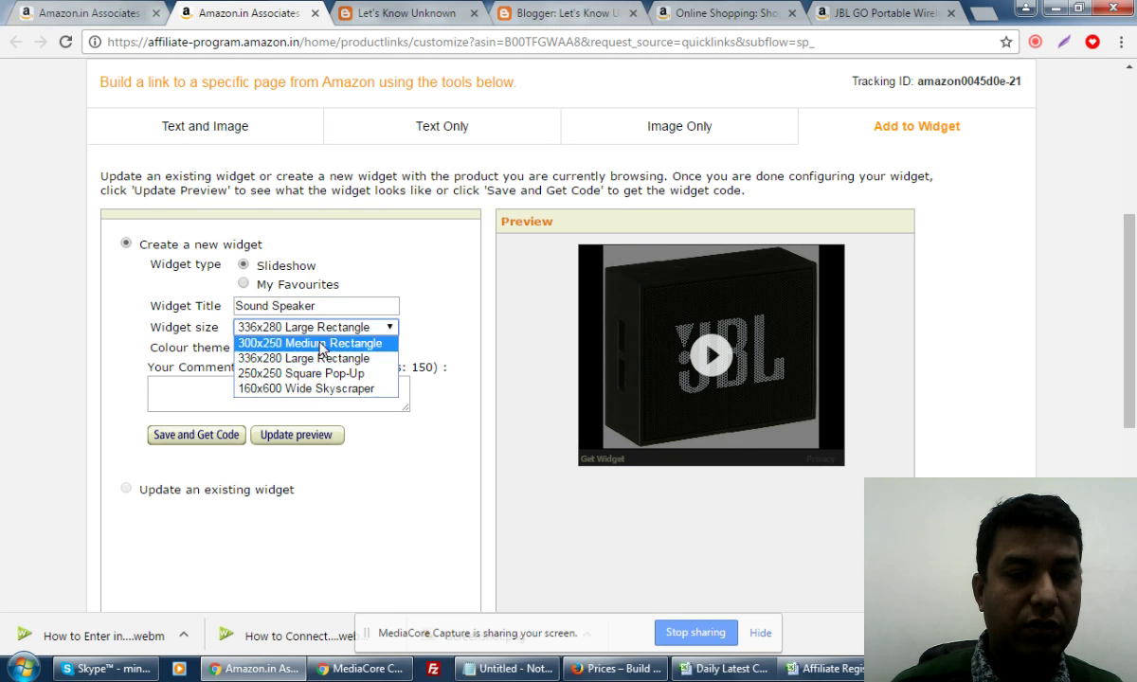
left_click(296, 343)
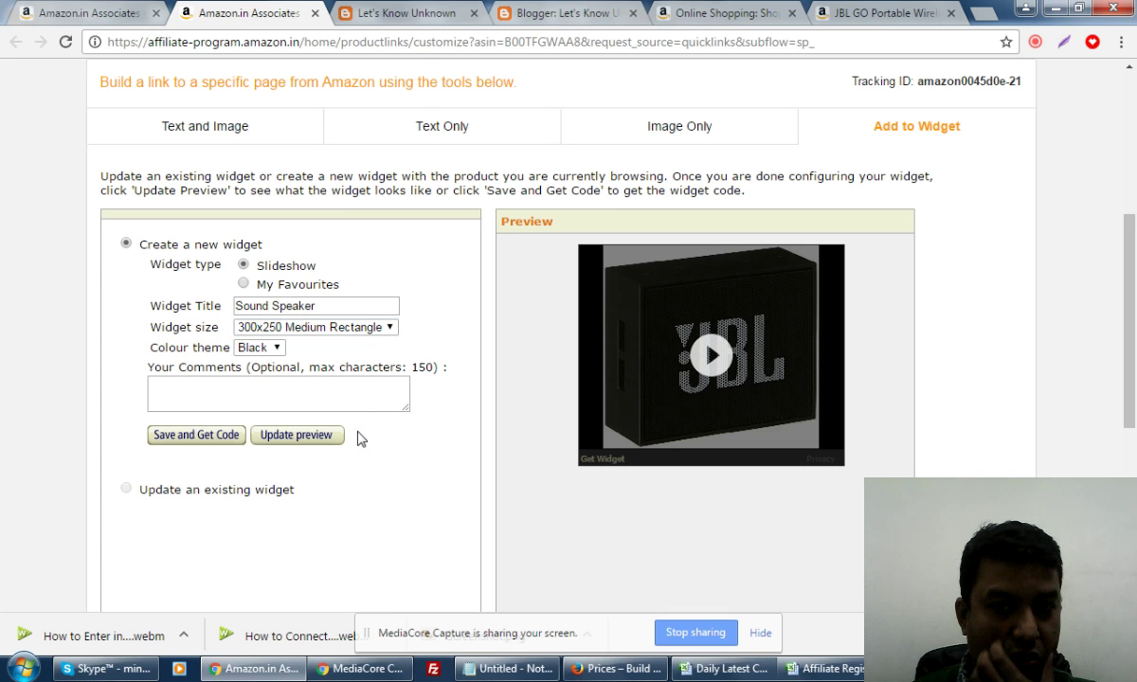
left_click(186, 438)
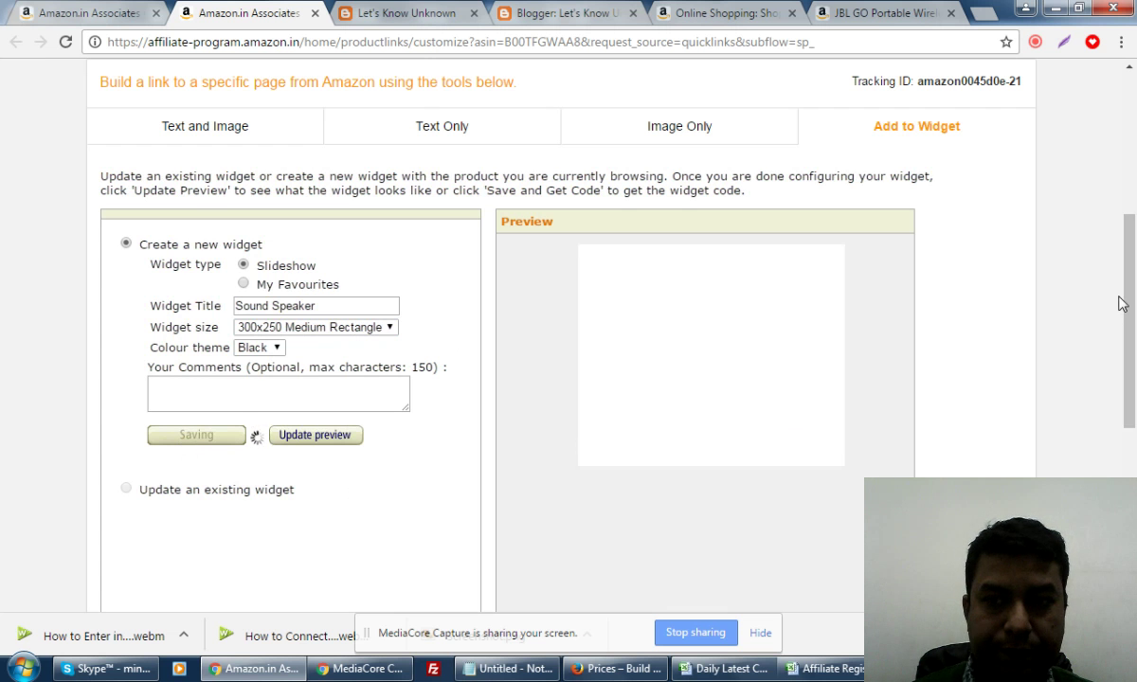
Step: Return to the Amazon Associates home page, dismiss the text link dialog, and search Quick Links for "speaker"
left_click_drag(1121, 303, 1135, 209)
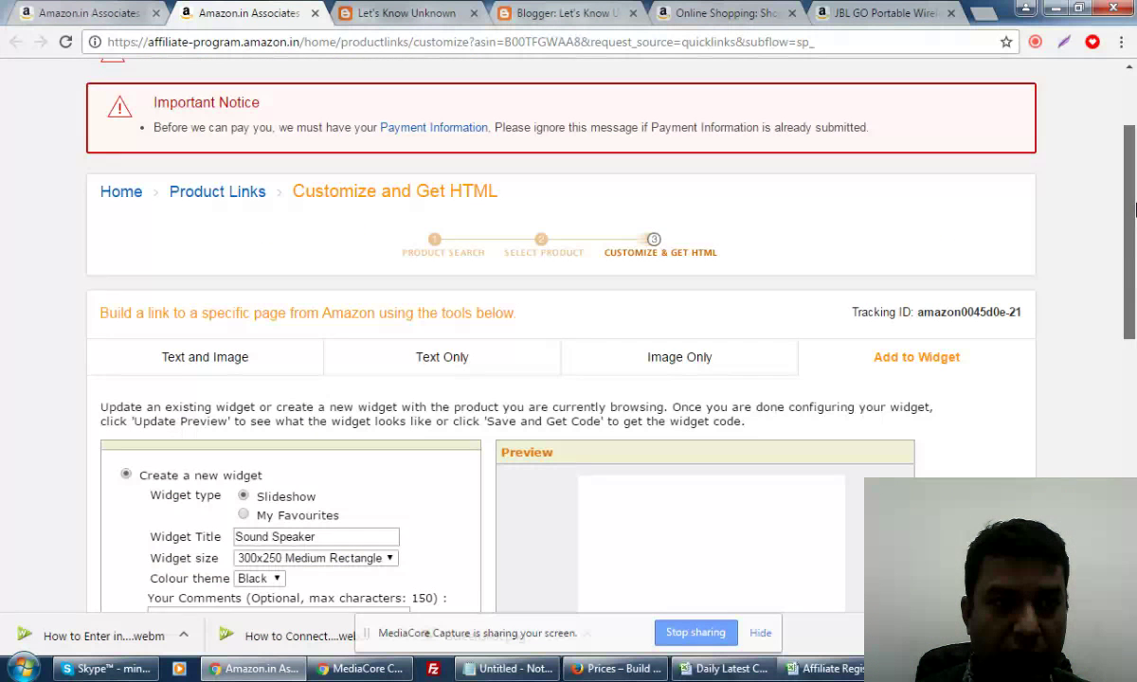
left_click(107, 12)
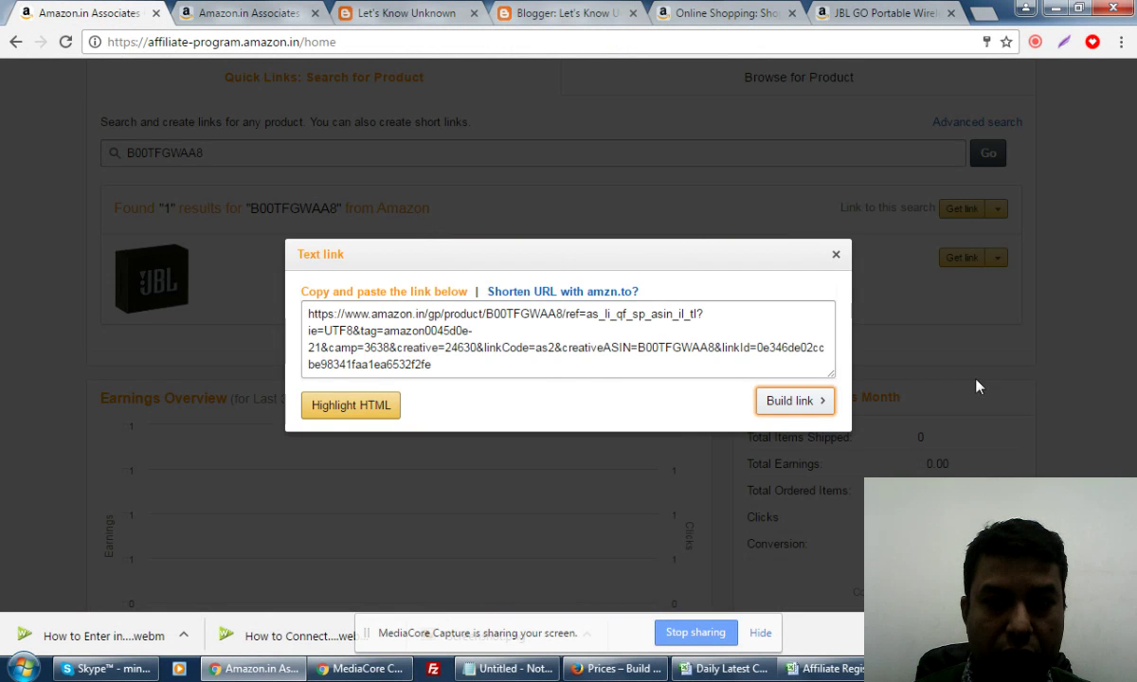
left_click(836, 254)
scroll(1136, 331, "up", 2)
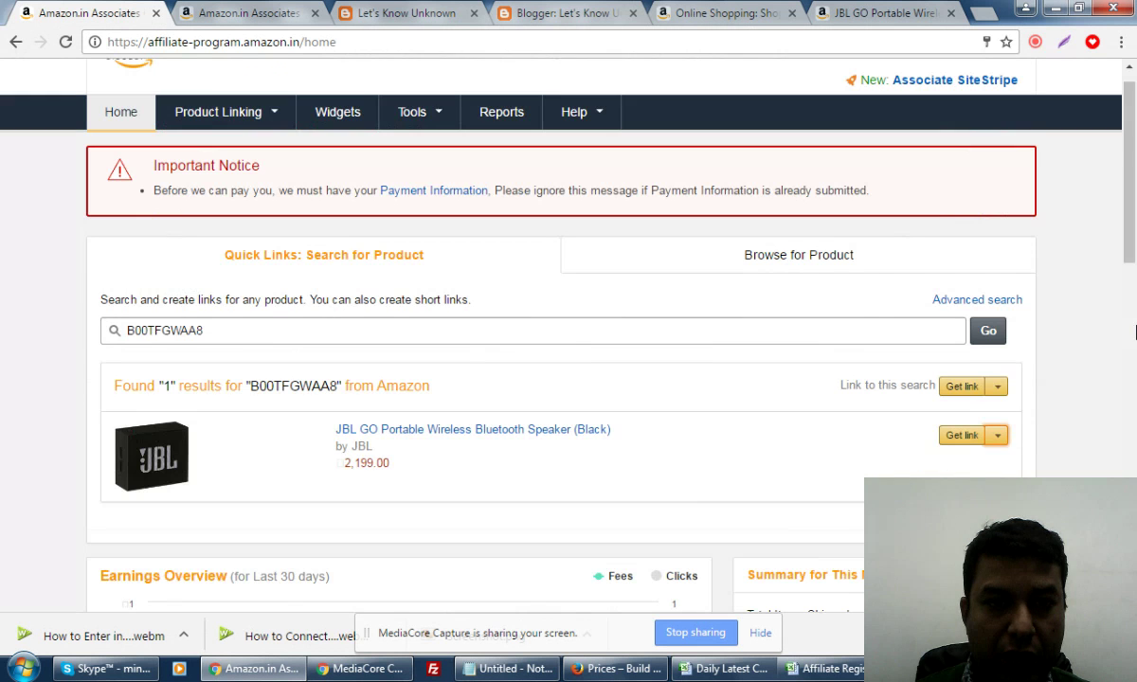
left_click_drag(573, 330, 114, 329)
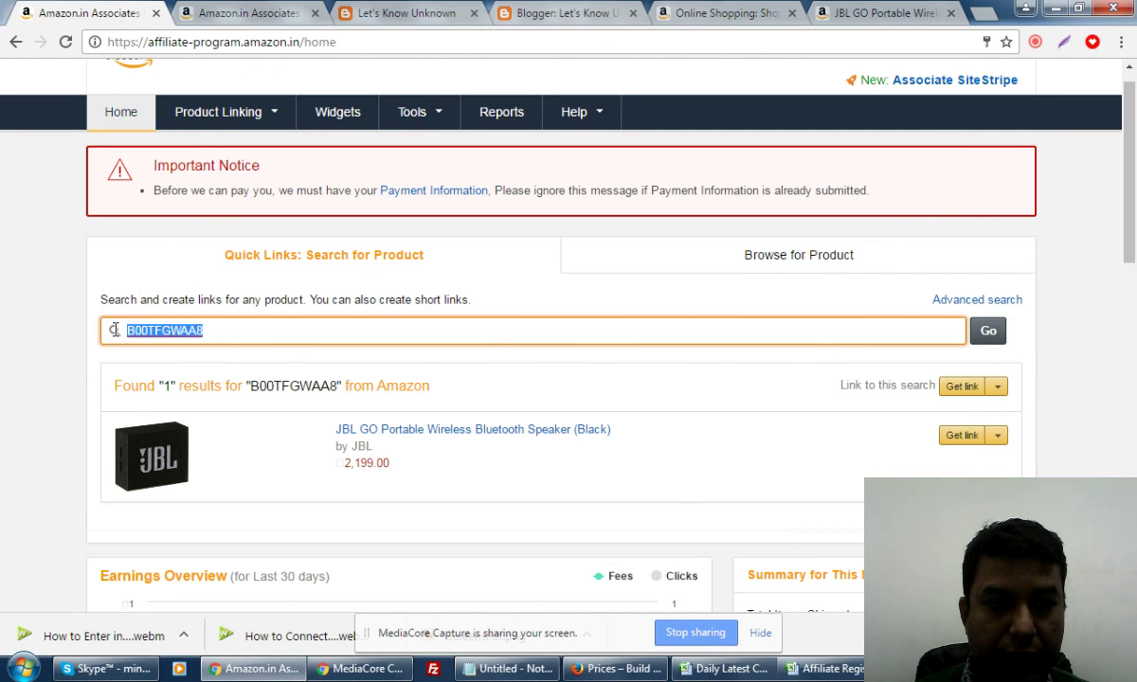
type("speaker")
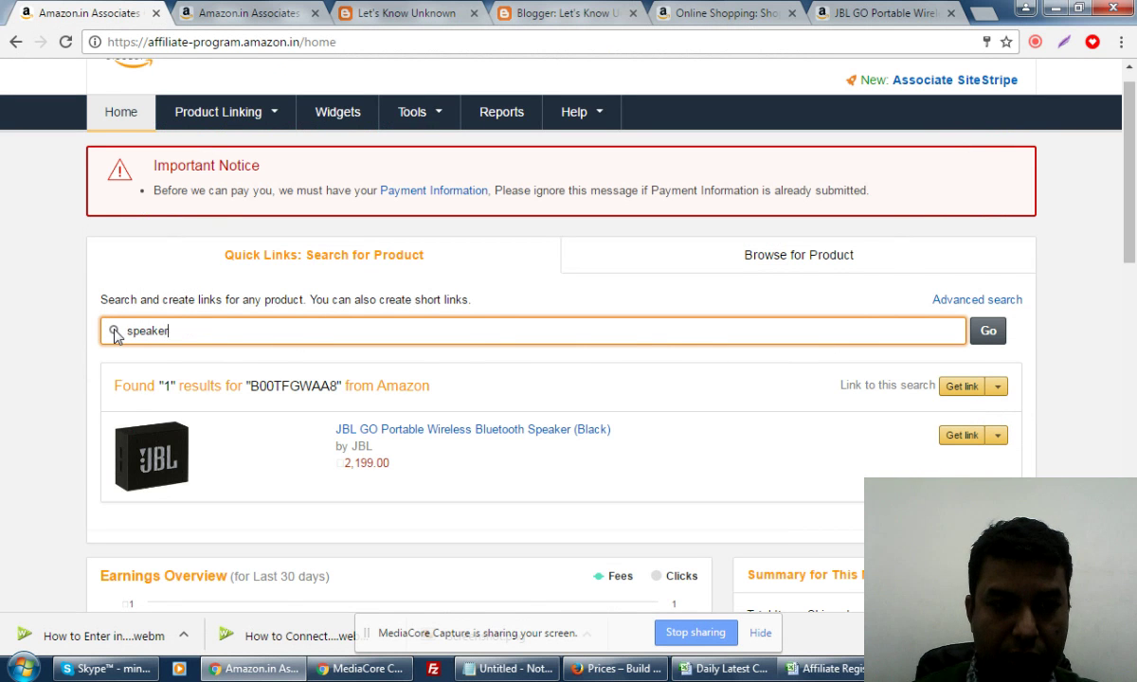
left_click(988, 331)
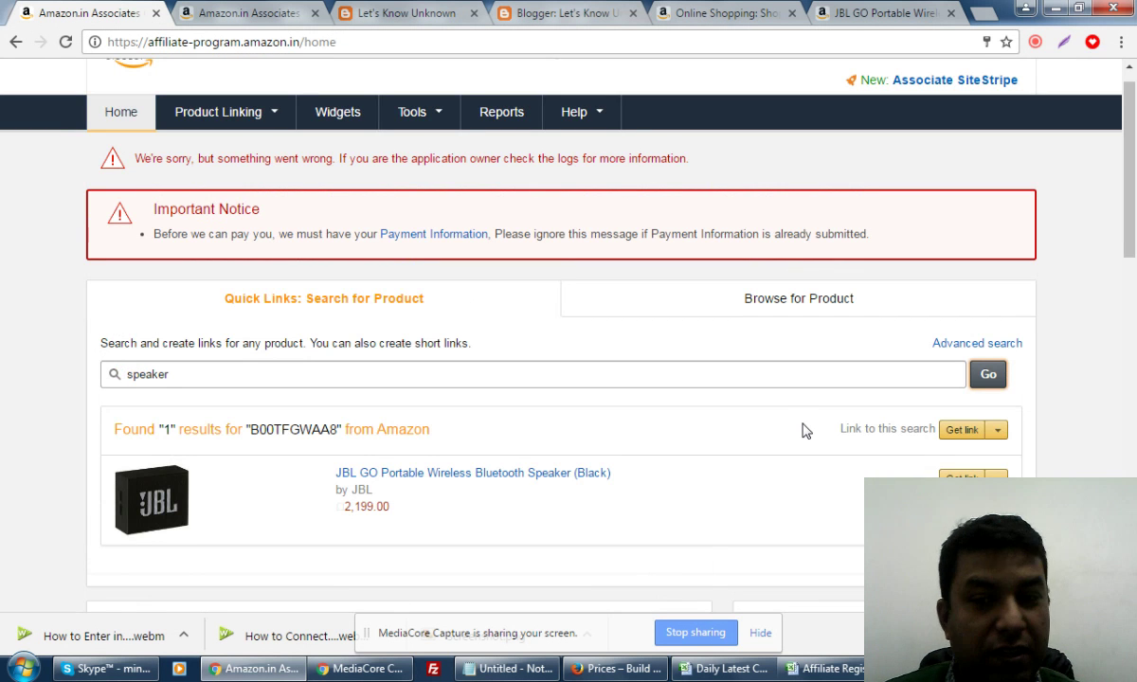
Step: Look over the home page and retry the Quick Links product search for "speaker"
scroll(1003, 373, "down", 5)
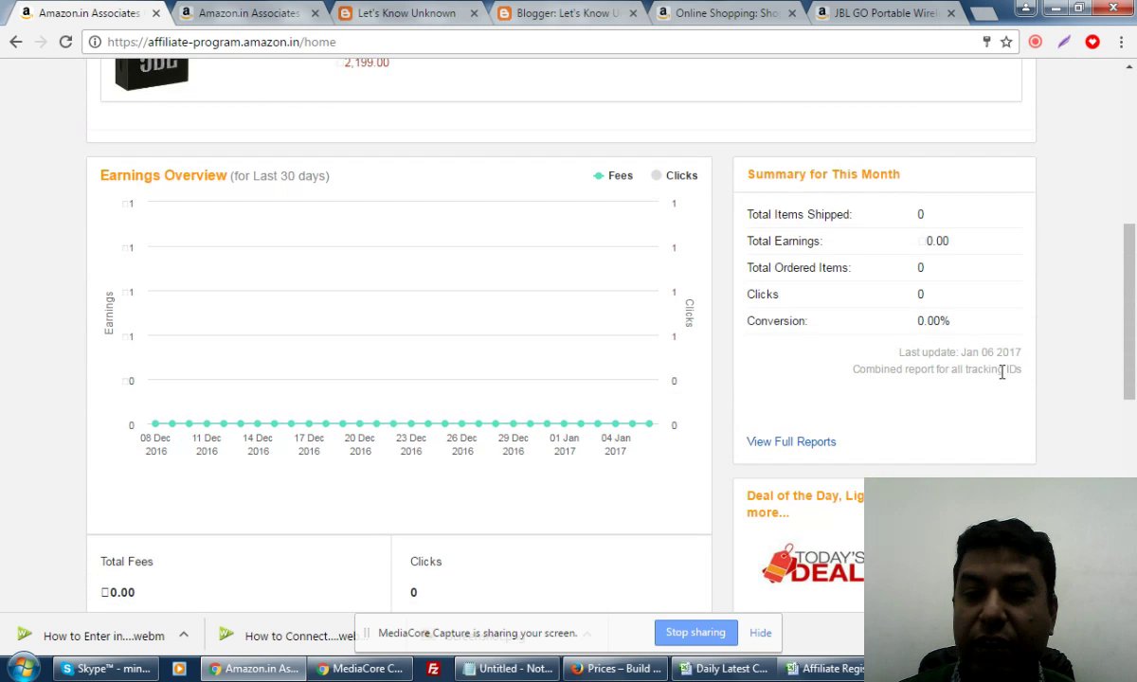
scroll(1003, 374, "down", 5)
scroll(1003, 377, "up", 9)
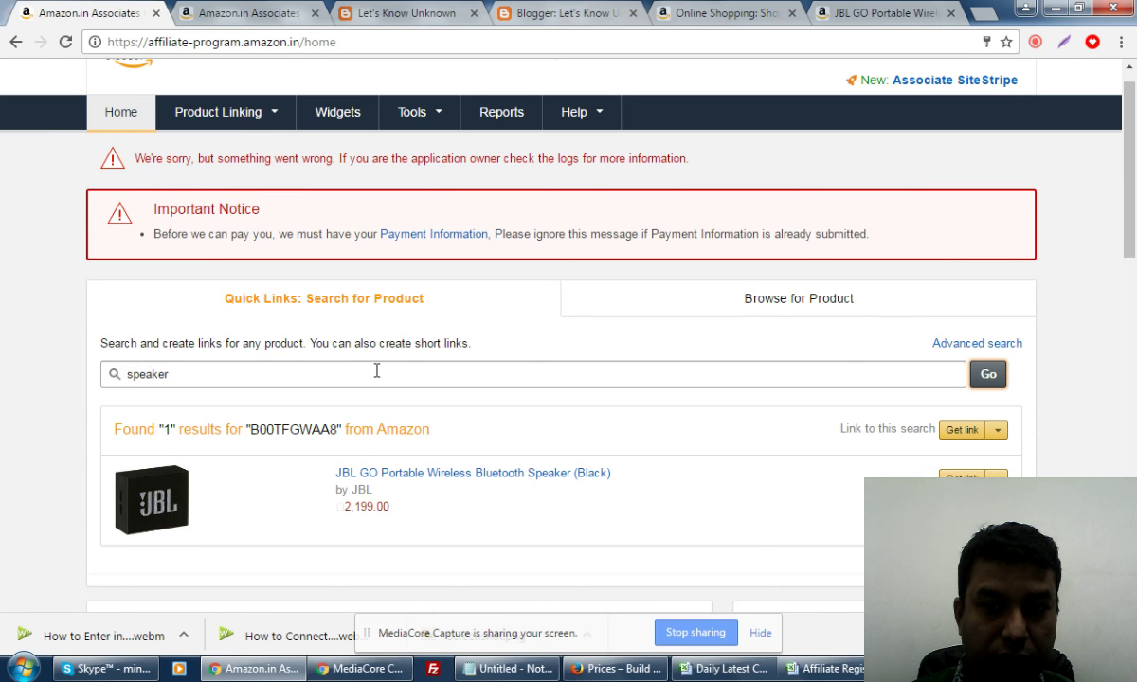
left_click(386, 380)
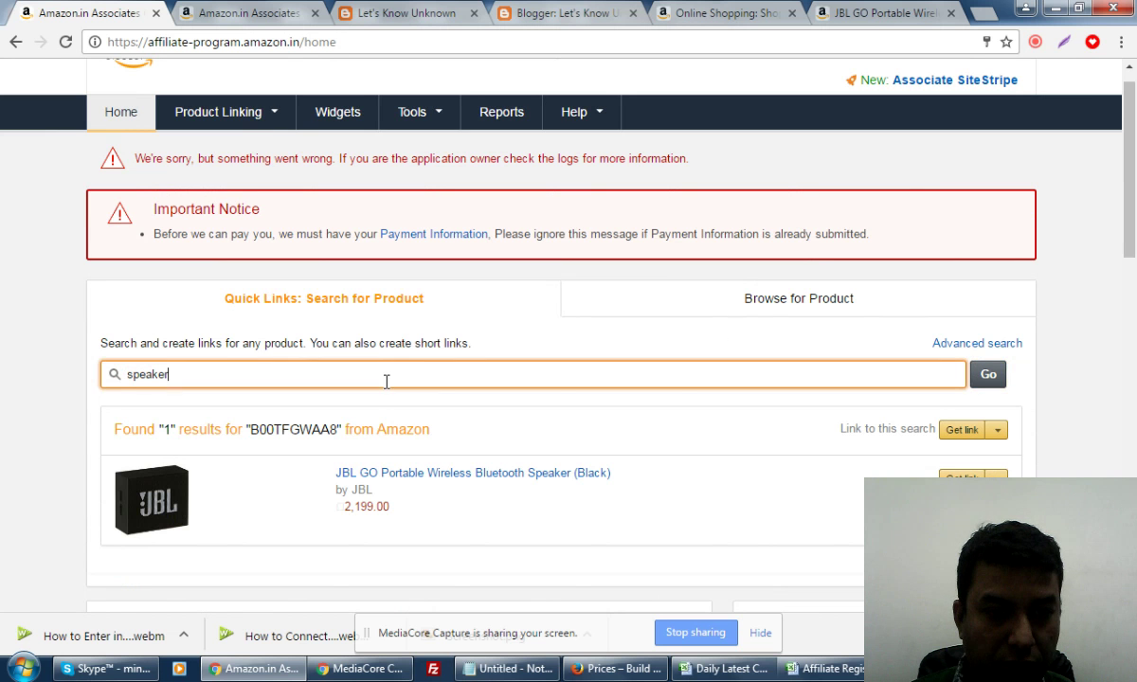
left_click(982, 365)
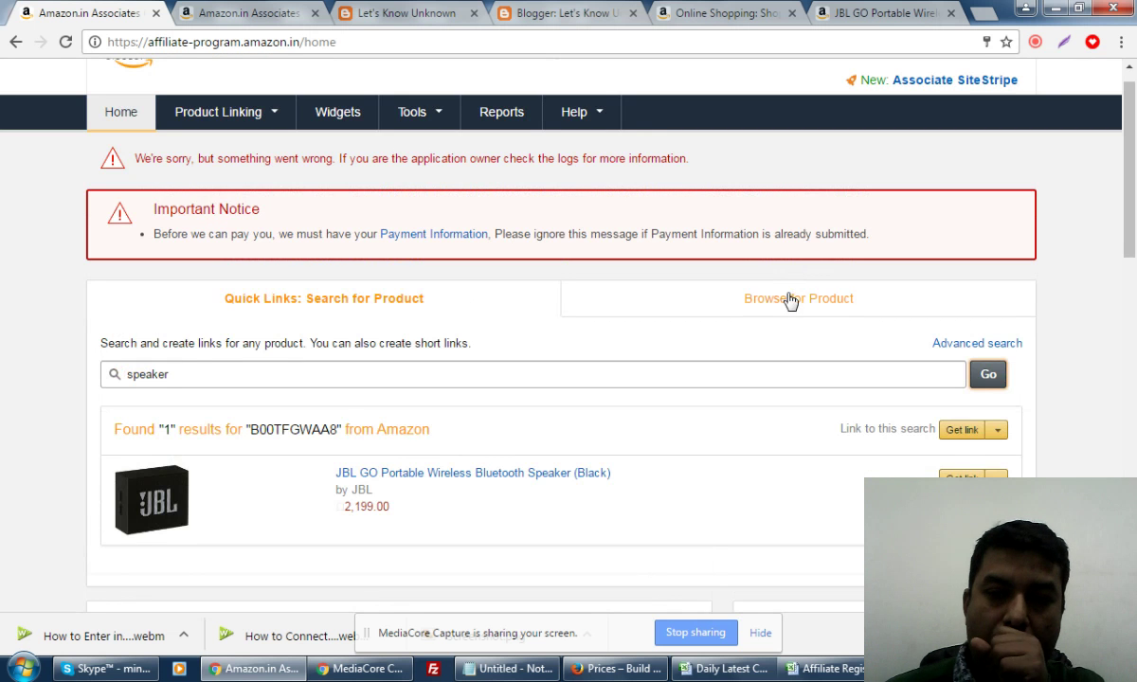
Step: Show the Browse for Product category list in place of the keyword search
left_click(791, 300)
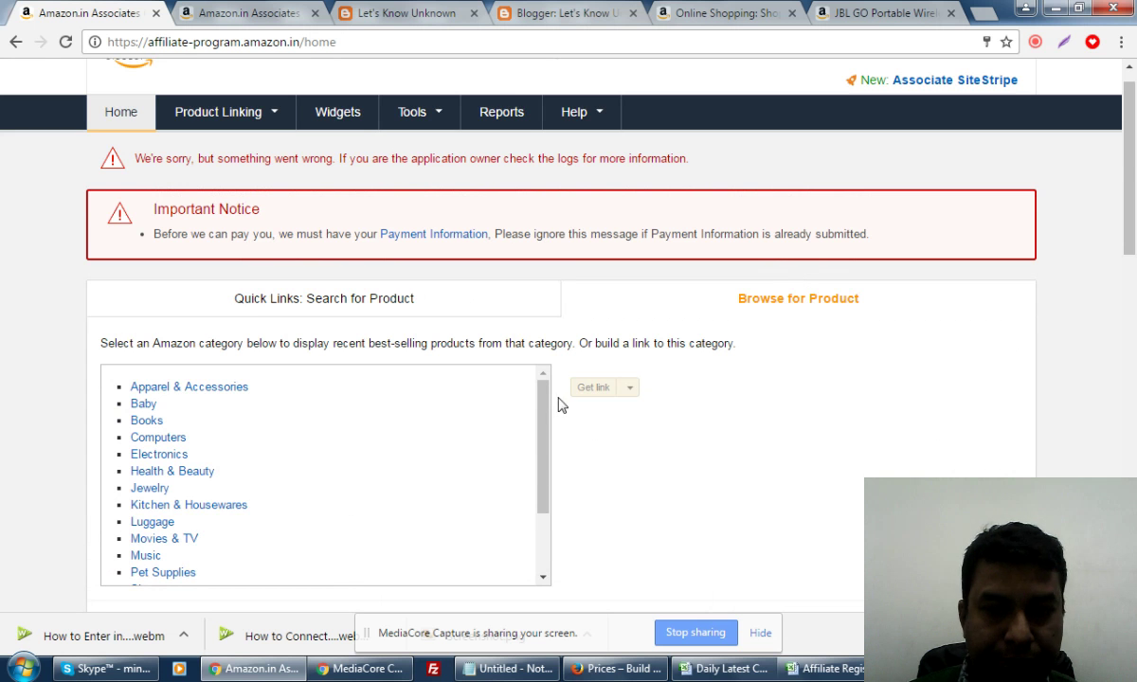
scroll(841, 393, "down", 3)
scroll(844, 395, "up", 2)
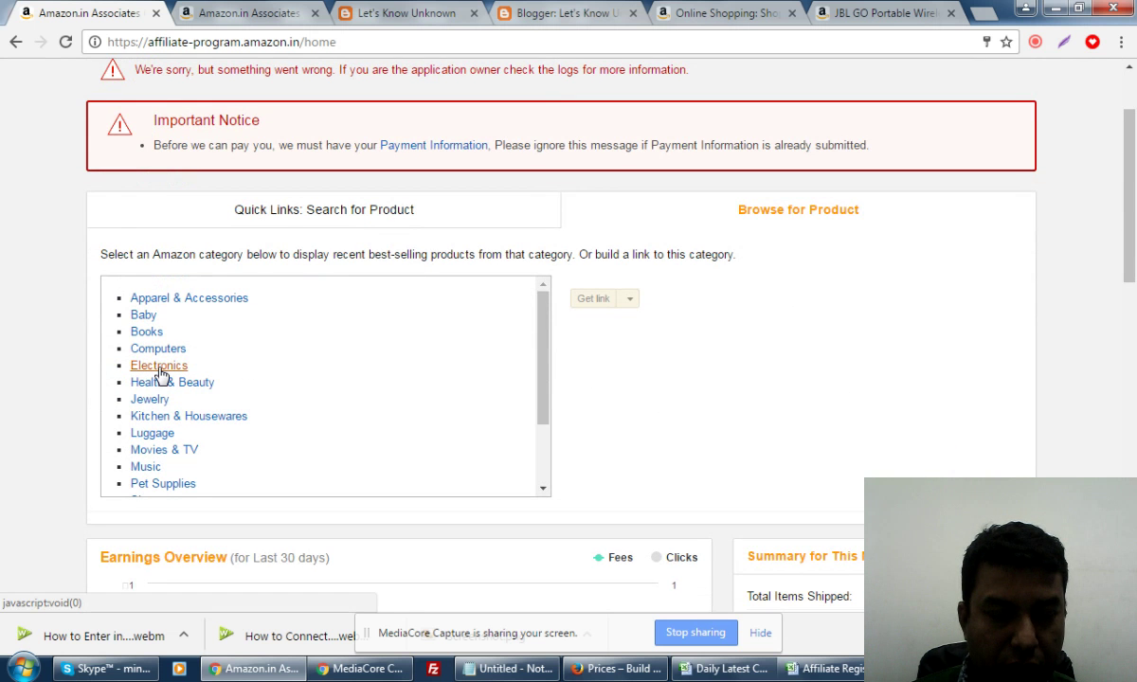
Step: Check the JBL GO speaker's category path on its Amazon.in page, and choose the Electronics category in Amazon Associates
key("ctrl+9")
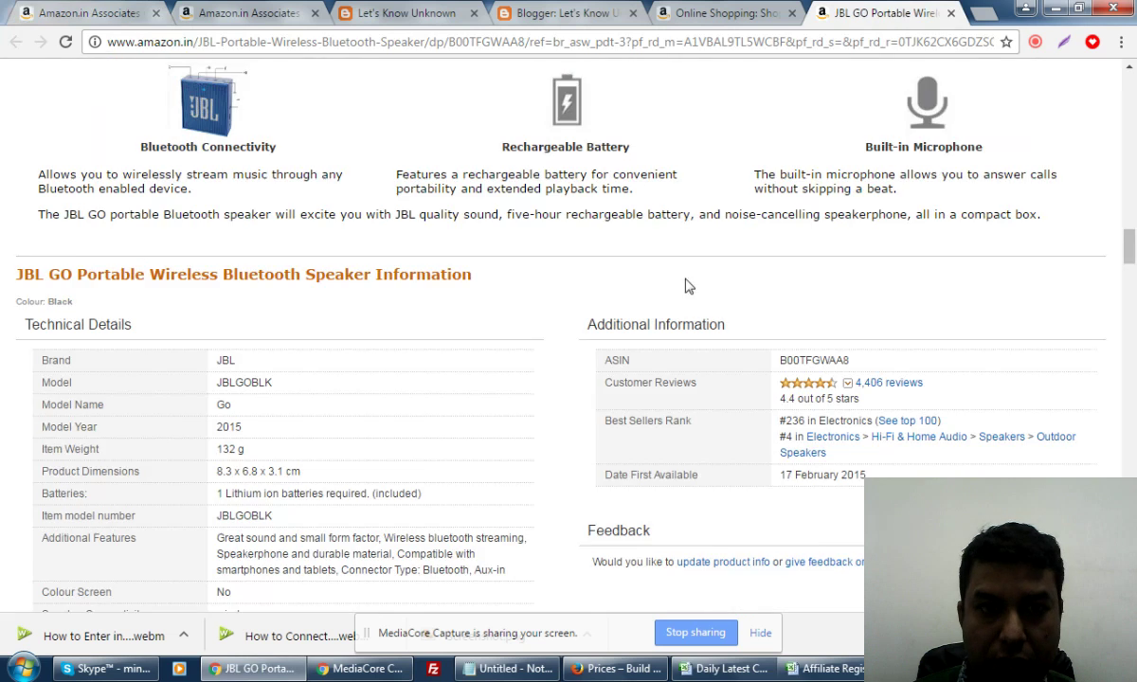
scroll(766, 308, "up", 3)
scroll(768, 305, "up", 20)
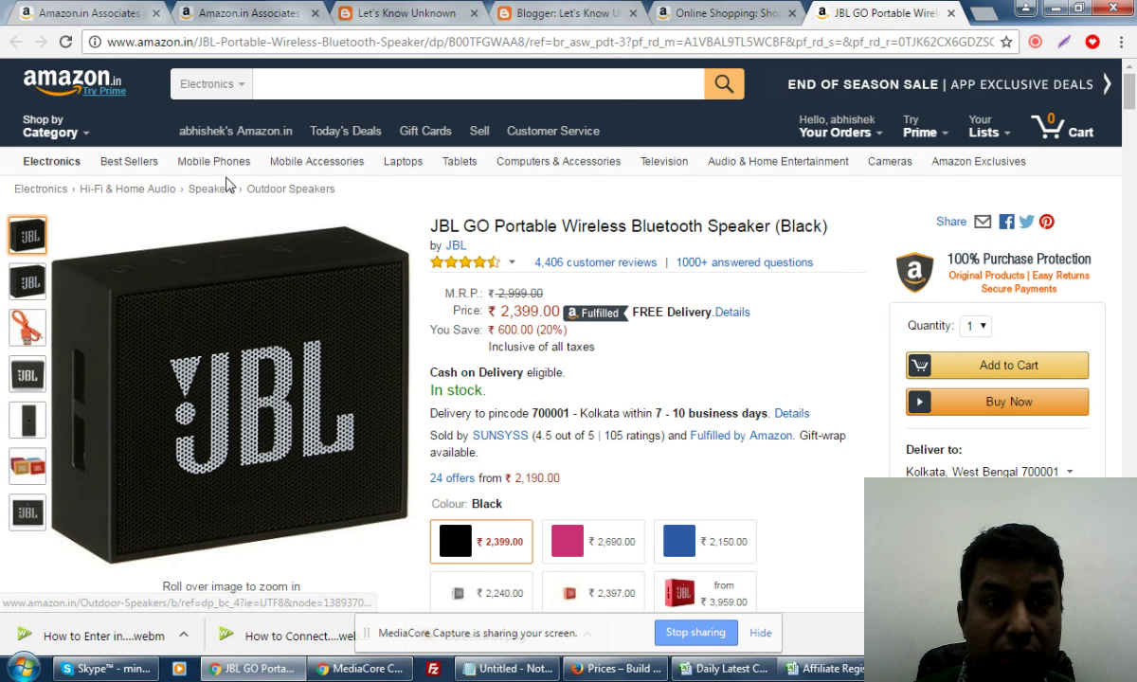
left_click(112, 16)
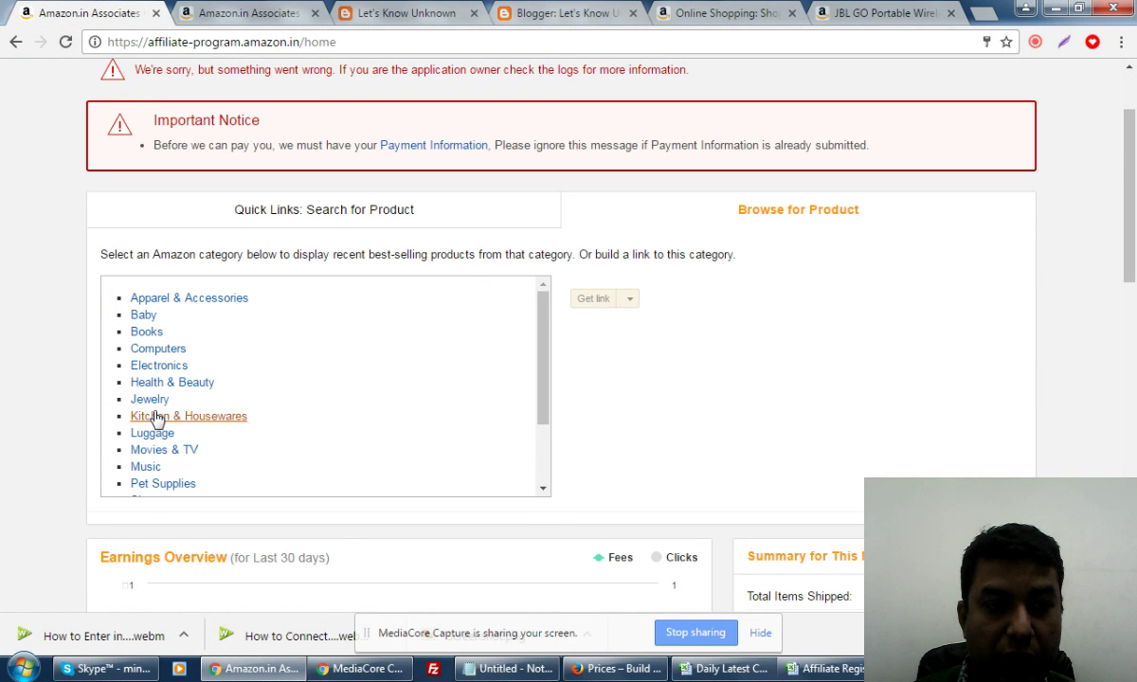
left_click(142, 365)
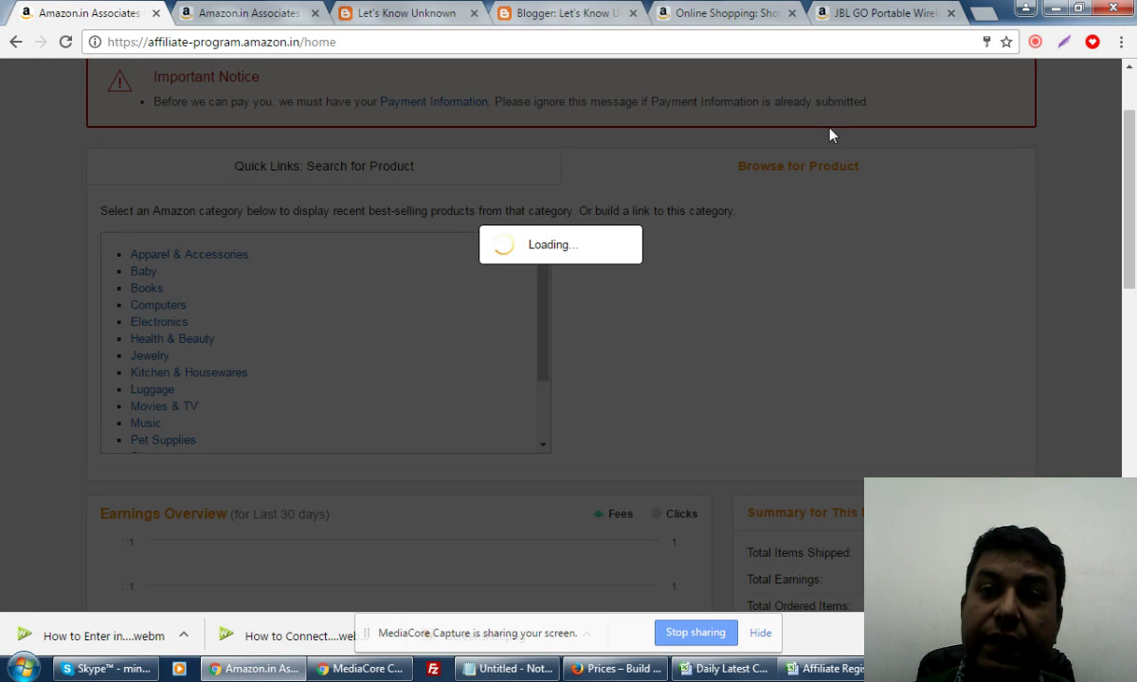
Step: Look through the JBL GO product page and open the sponsored Zeus CLIO Portable Speakers listing
left_click(877, 12)
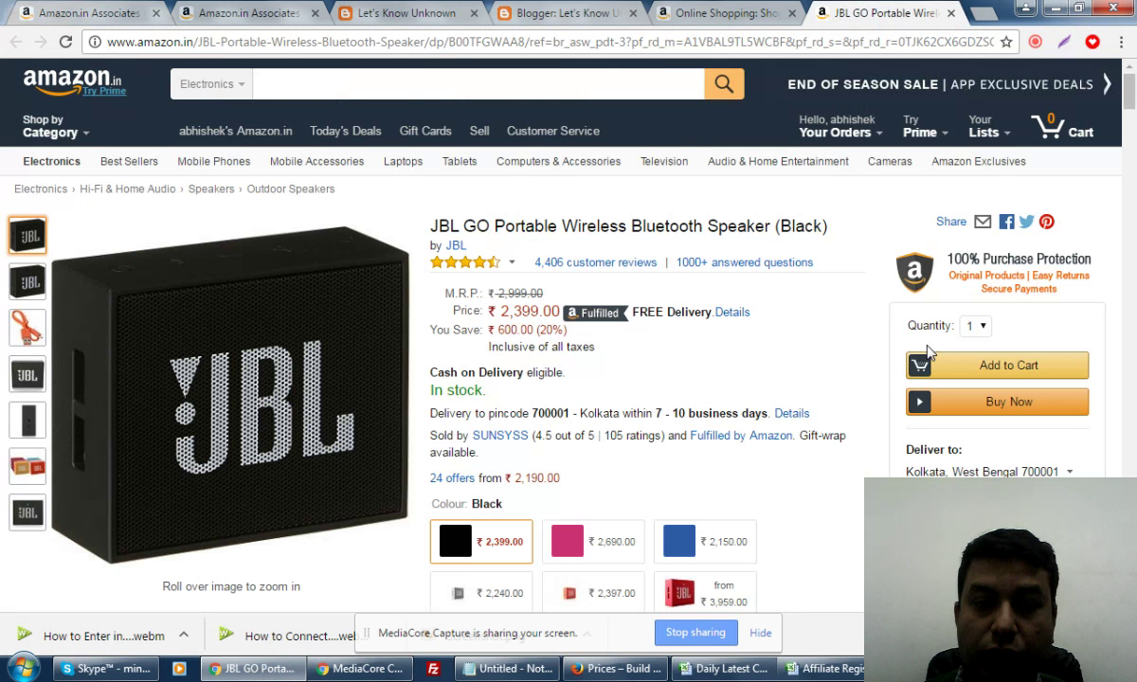
scroll(1134, 263, "down", 10)
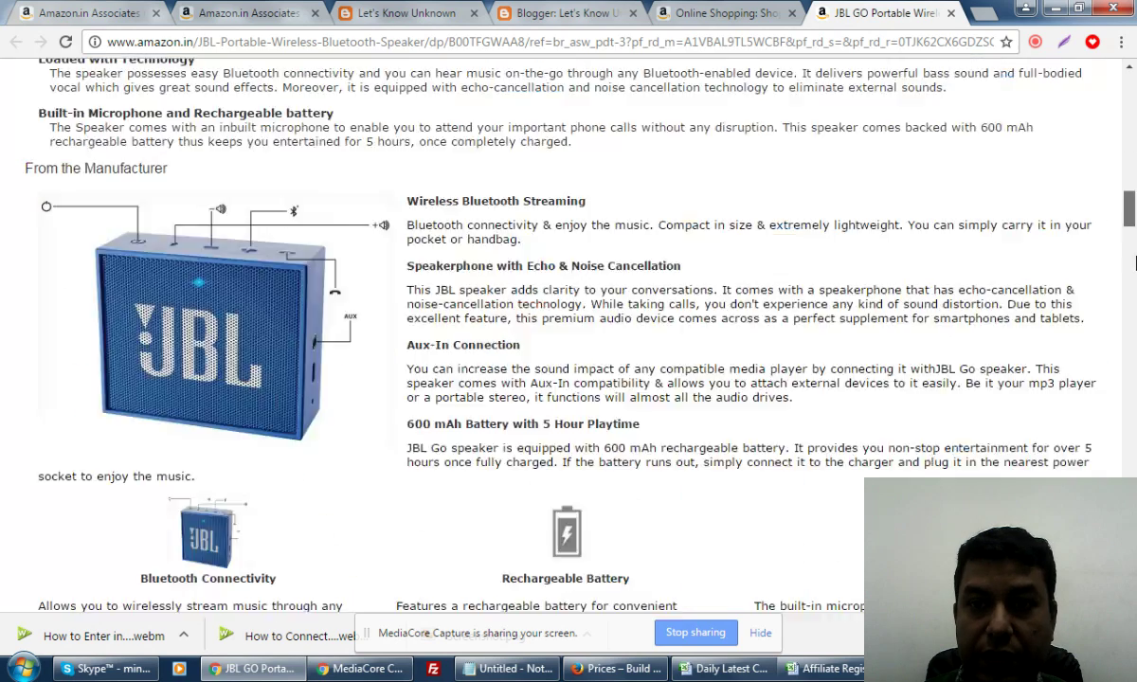
scroll(1134, 263, "down", 20)
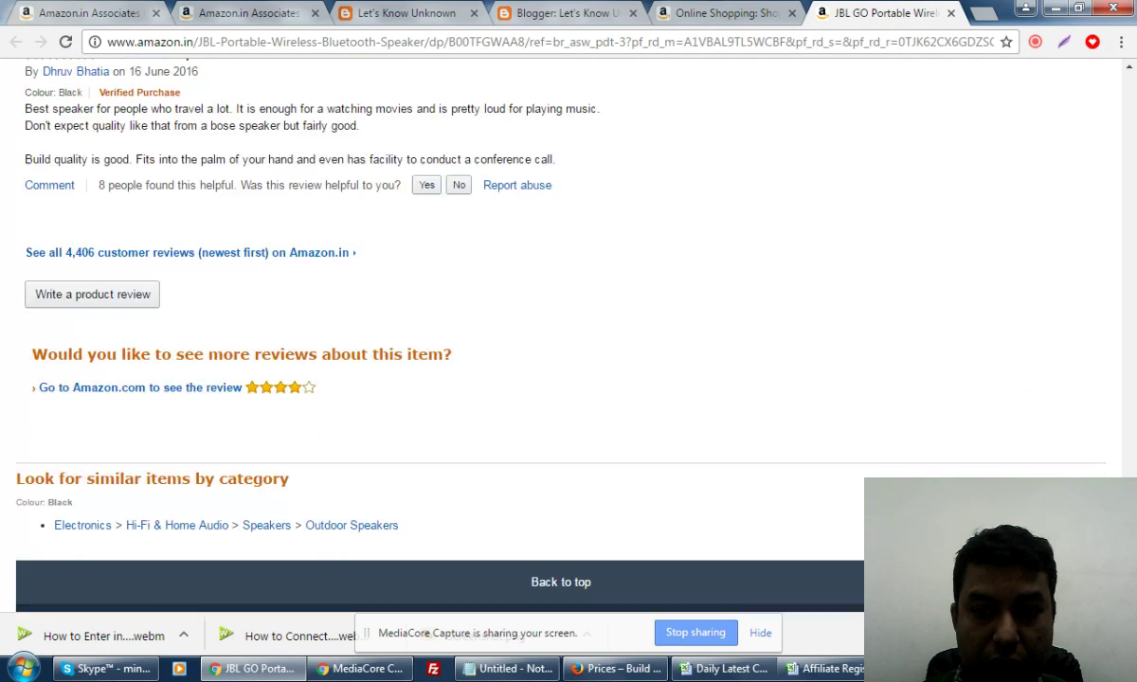
scroll(1135, 346, "up", 15)
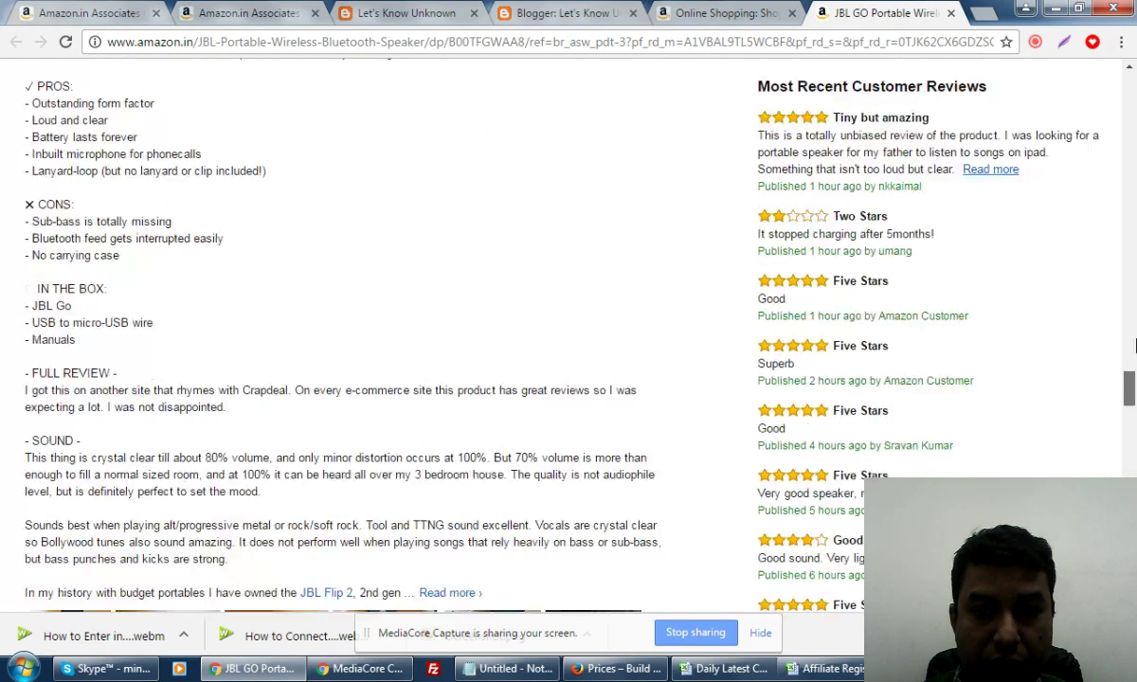
scroll(1134, 346, "up", 10)
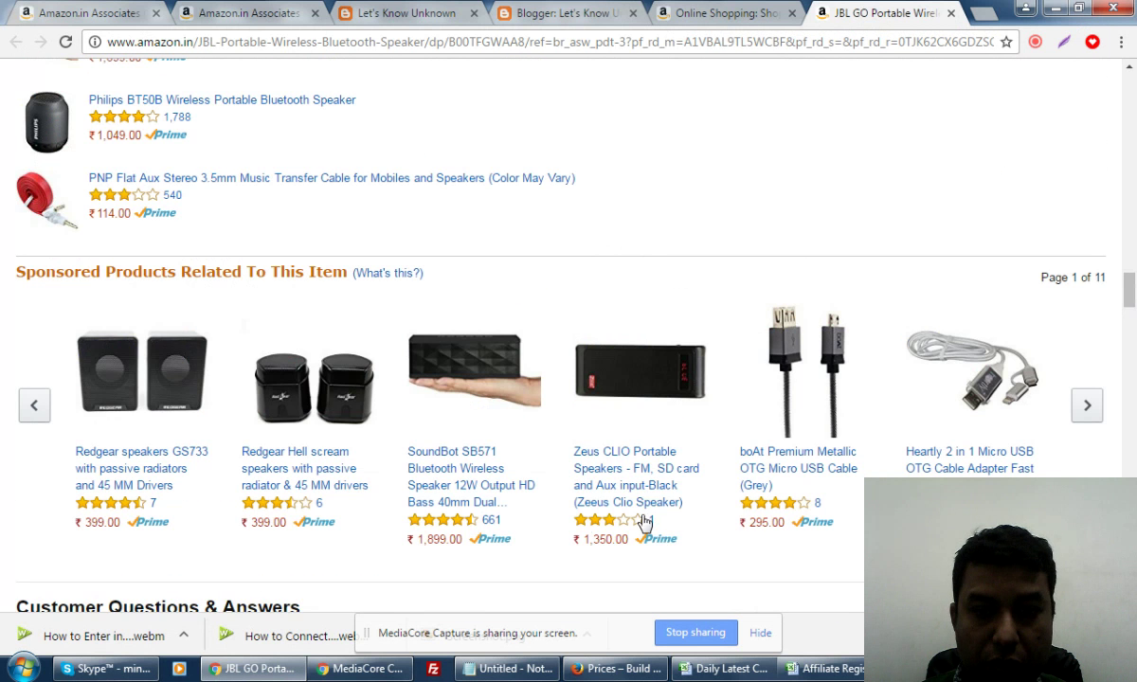
left_click(599, 470)
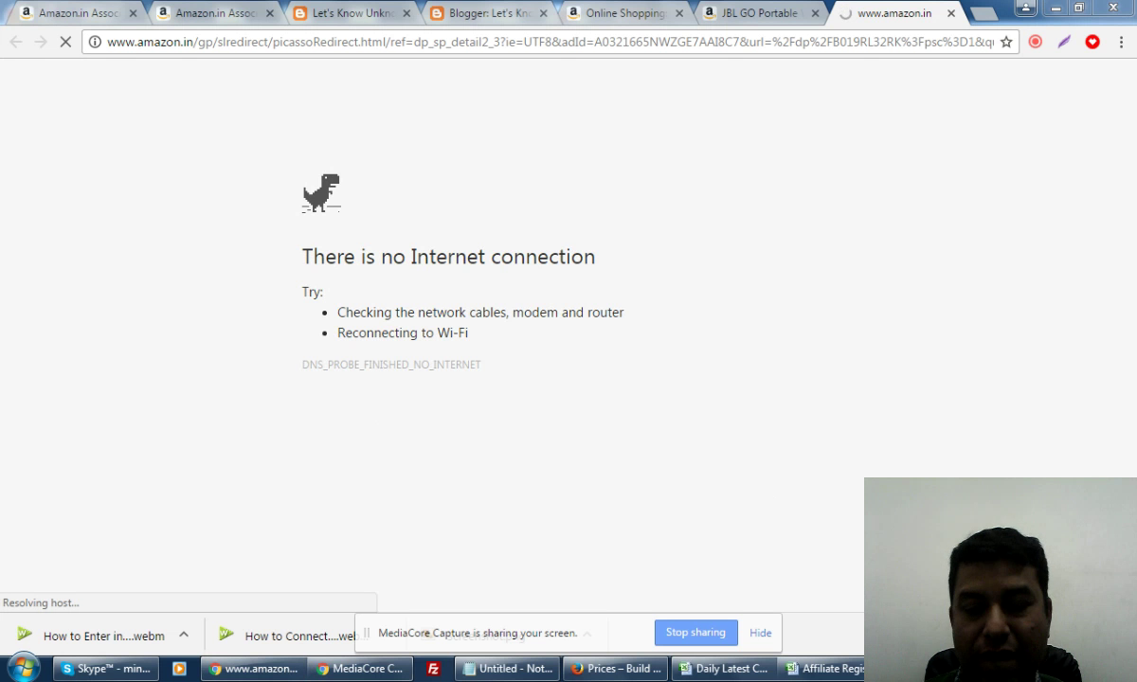
Step: Disconnect and reconnect the REGUSNETWIFI wireless network, and reload the Zeus CLIO speaker page
left_click(1012, 669)
left_click(969, 268)
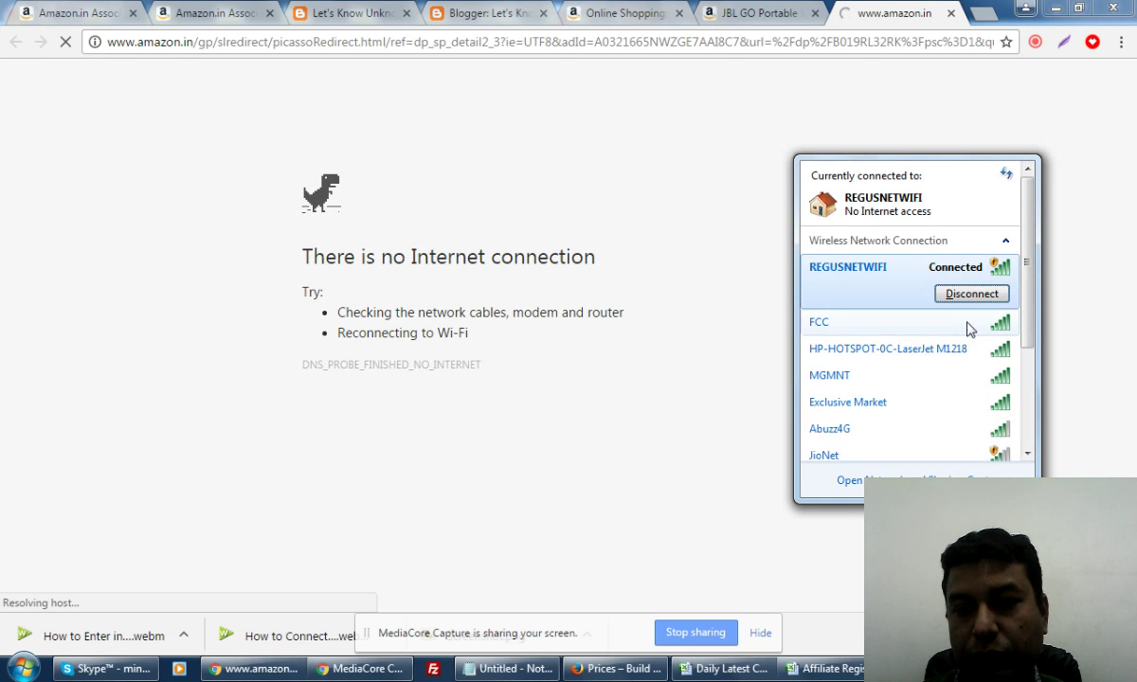
left_click(972, 296)
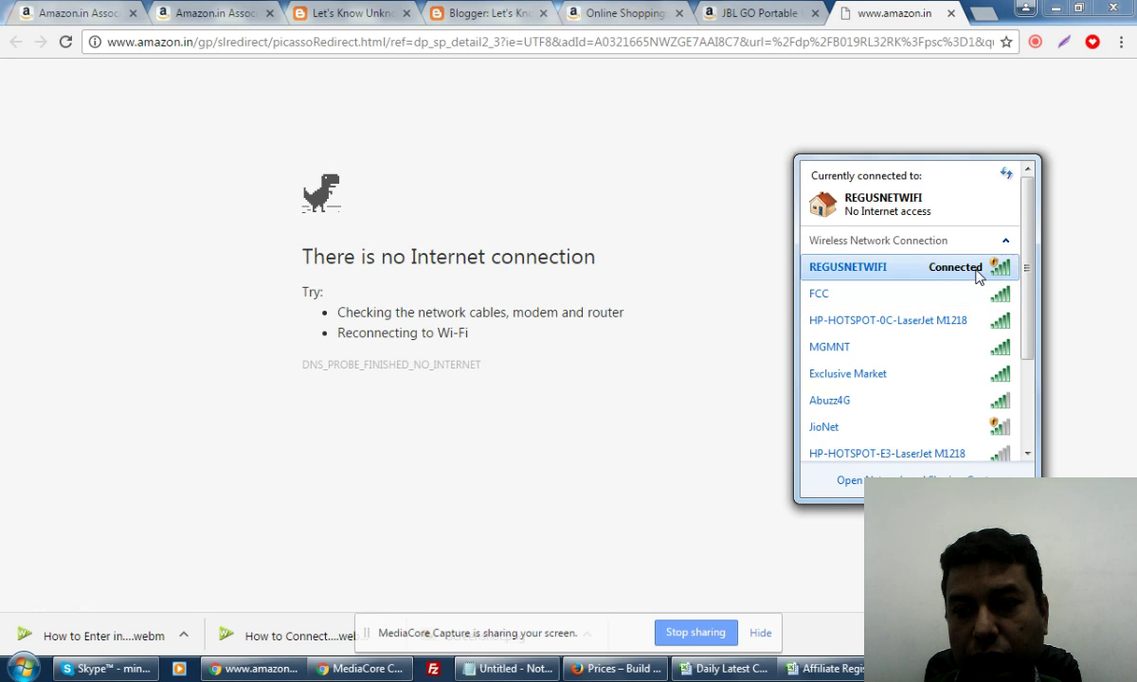
mouse_move(978, 274)
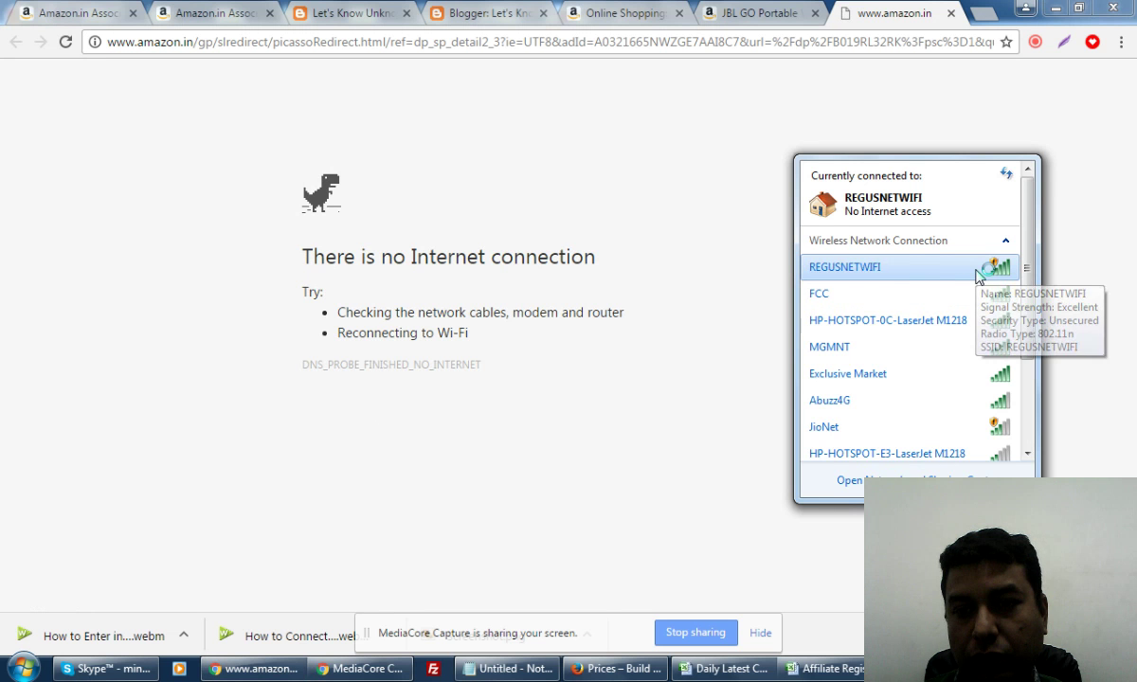
left_click(978, 275)
left_click(978, 295)
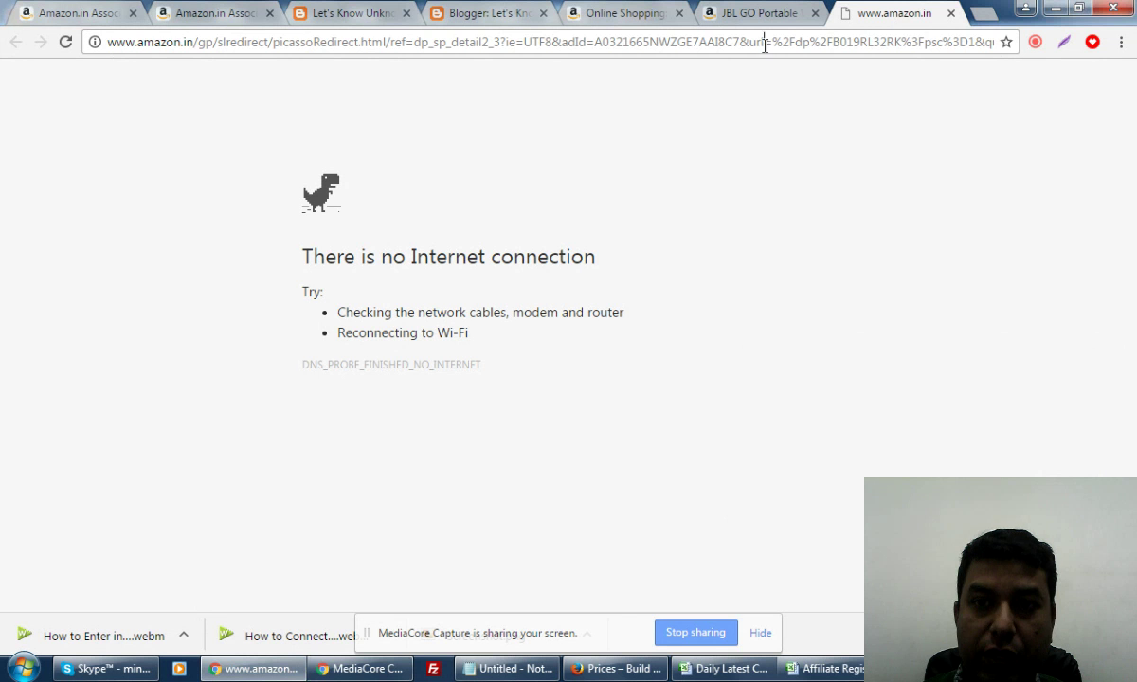
left_click(719, 41)
left_click(64, 42)
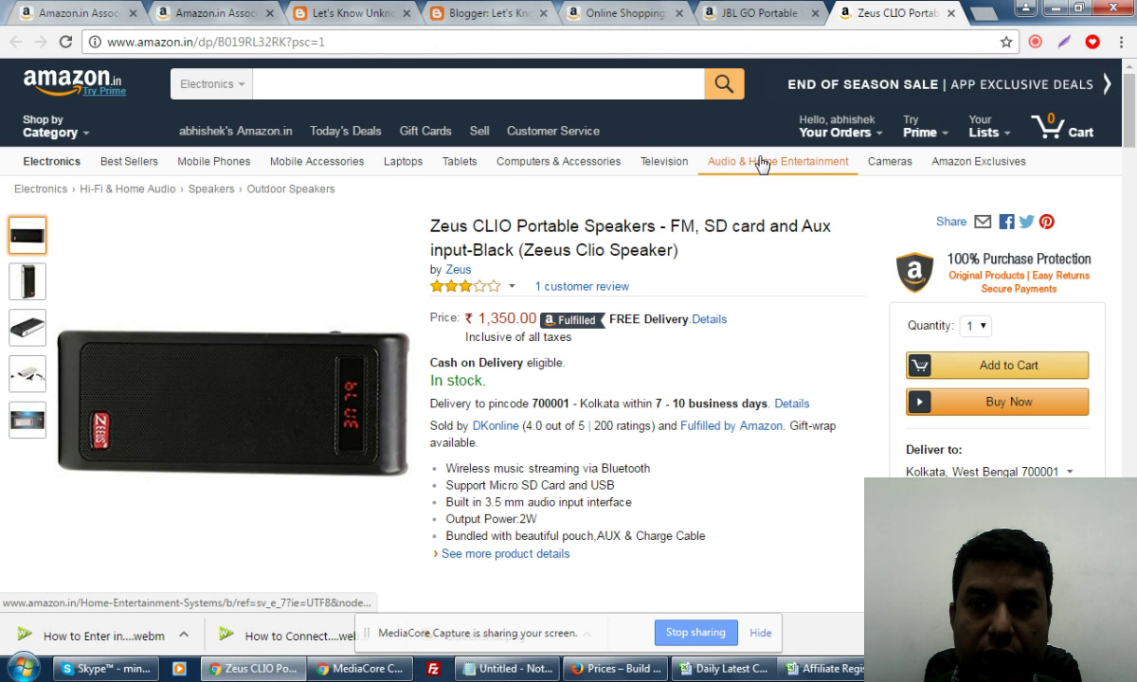
Step: Return to the Customize and Get HTML page in Amazon Associates and open the Associate SiteStripe link in a new tab
left_click(217, 15)
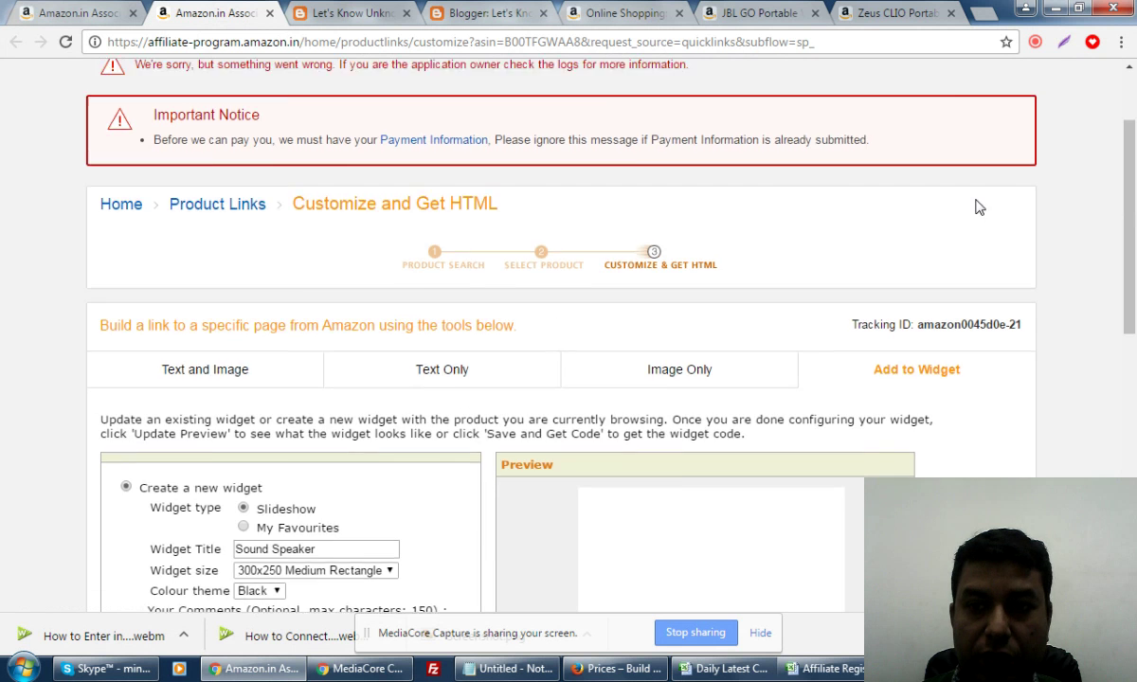
scroll(980, 208, "up", 2)
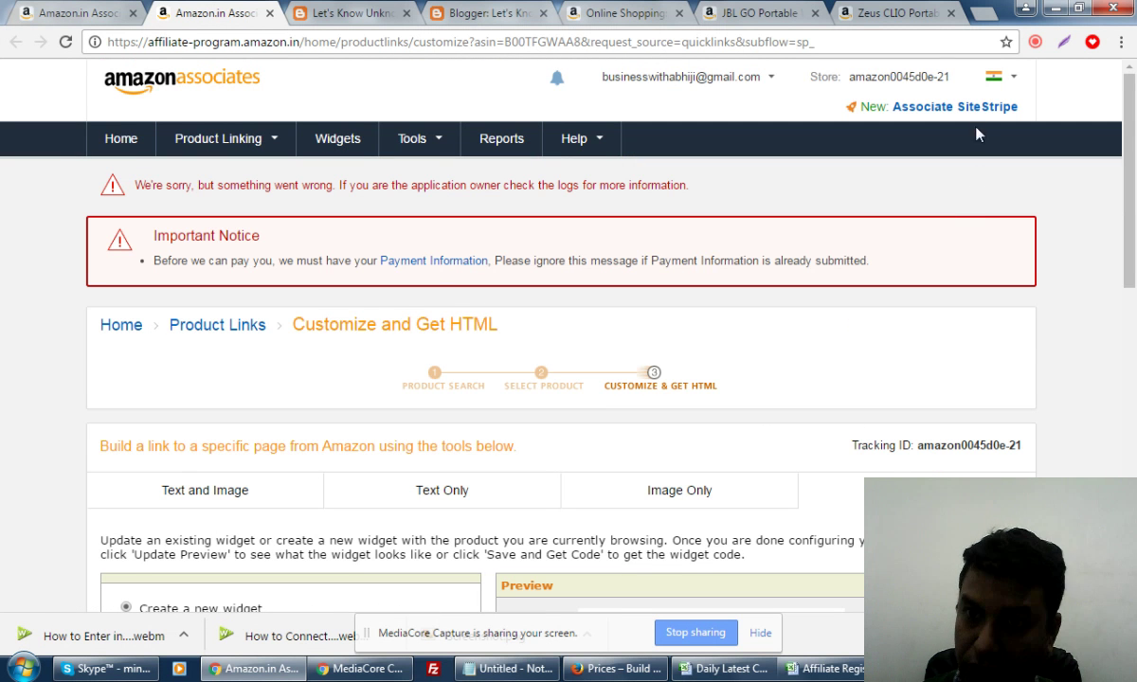
right_click(1000, 108)
left_click(1007, 118)
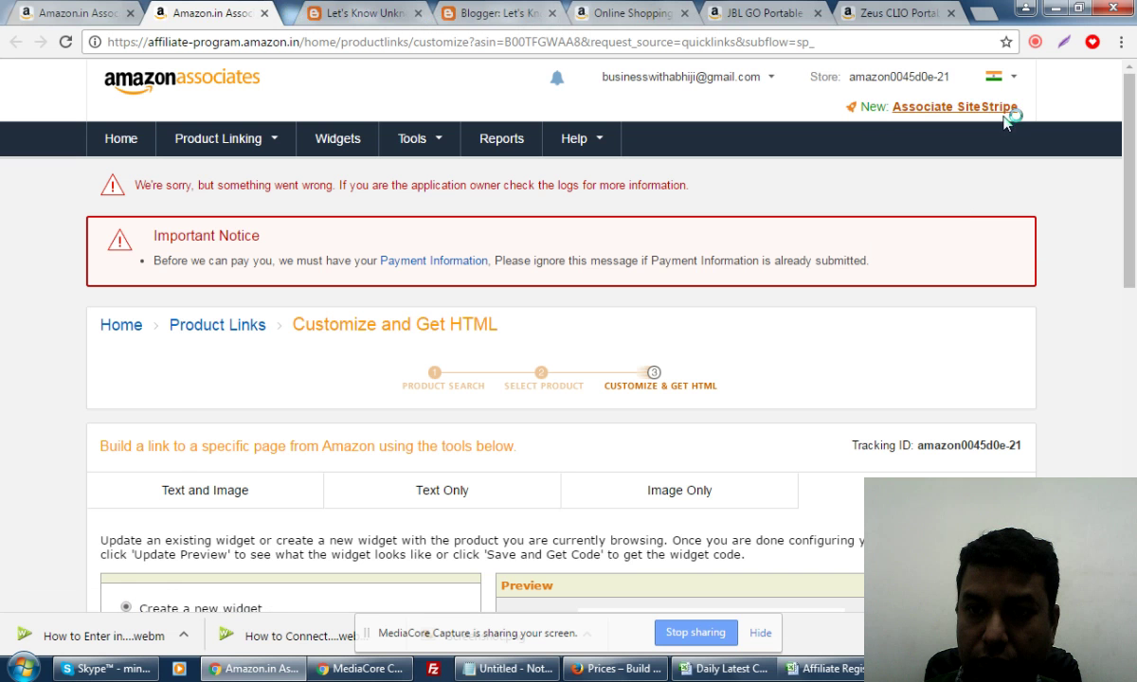
Step: Open the SiteStripe tool's page in another new tab and switch to the SiteStripe Help page
mouse_move(266, 146)
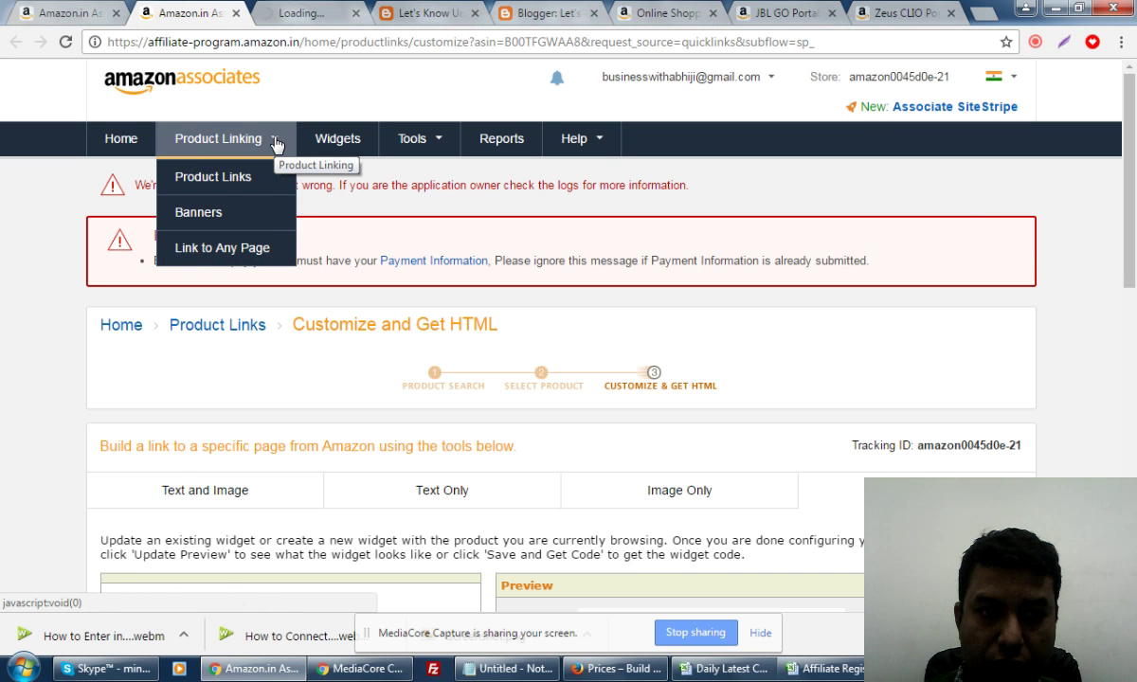
mouse_move(421, 146)
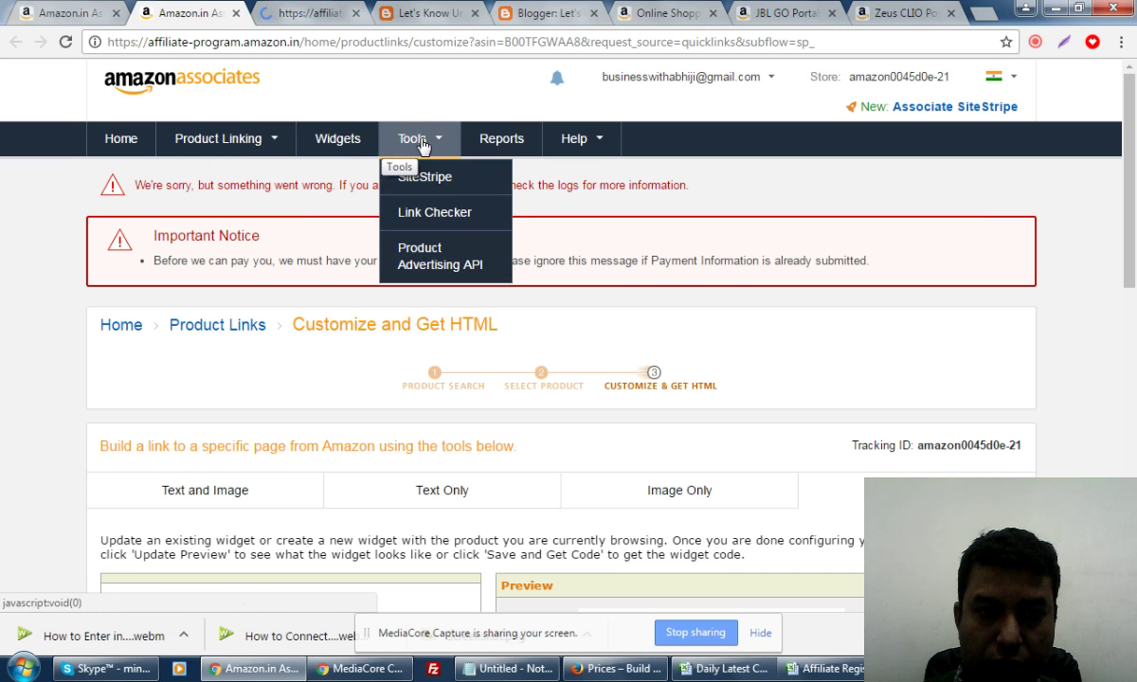
right_click(463, 181)
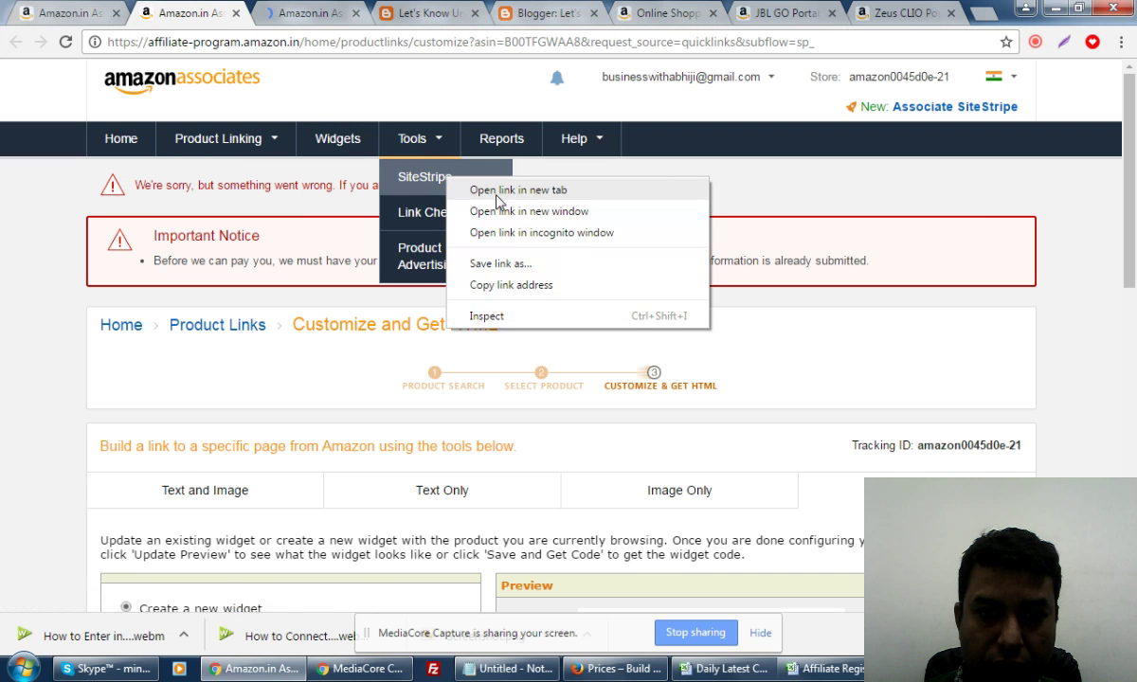
left_click(496, 192)
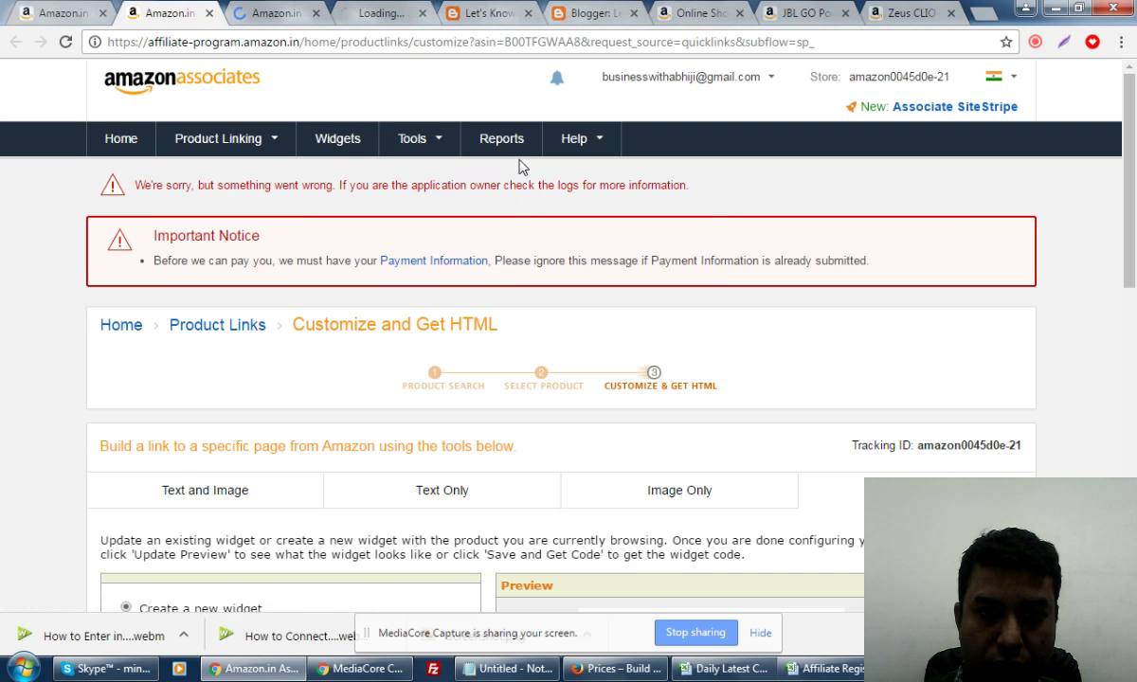
left_click(275, 12)
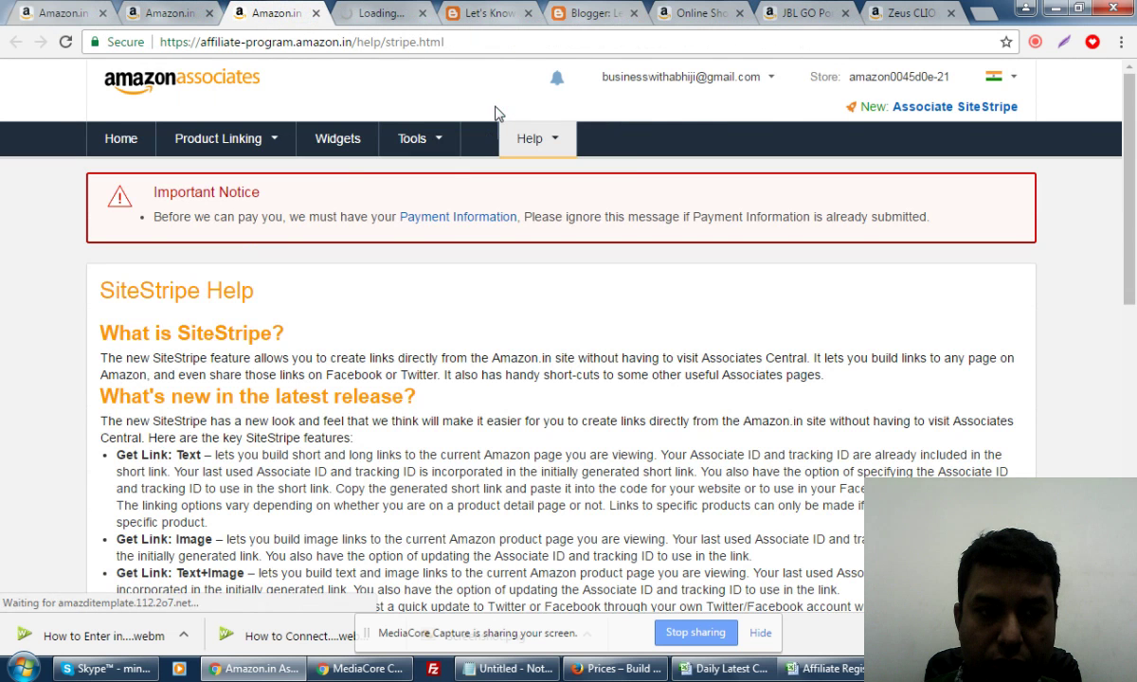
Step: Read through the SiteStripe Help page, including how to turn SiteStripe on and change its settings
scroll(654, 379, "down", 4)
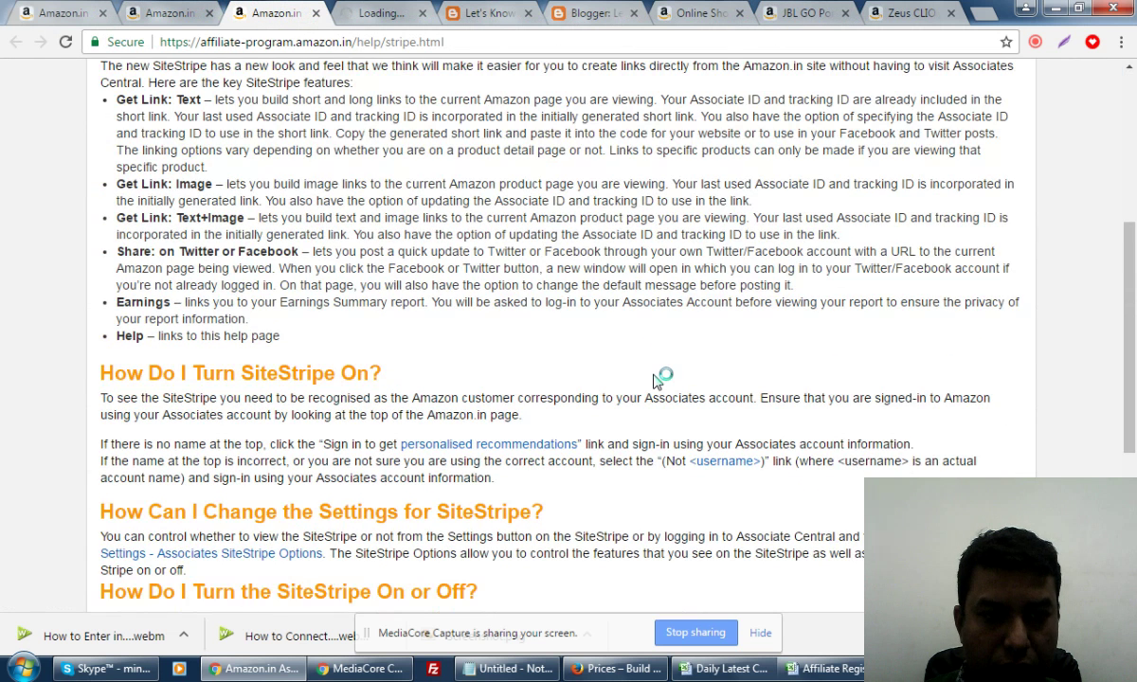
scroll(654, 379, "down", 5)
scroll(654, 377, "up", 2)
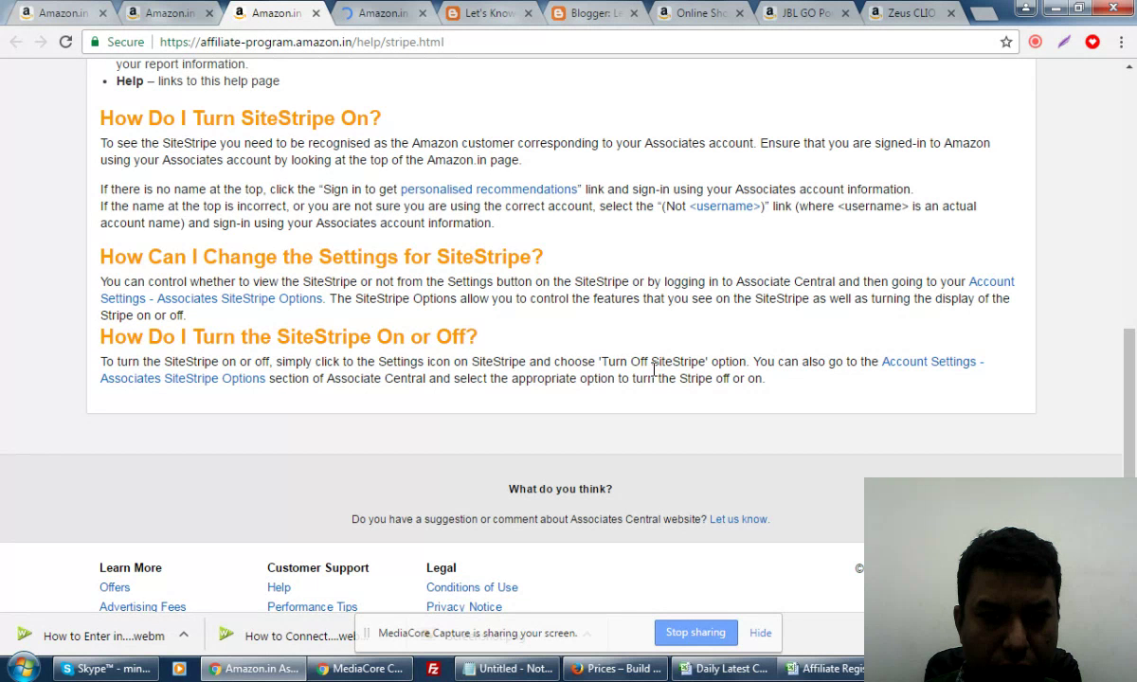
scroll(654, 369, "up", 3)
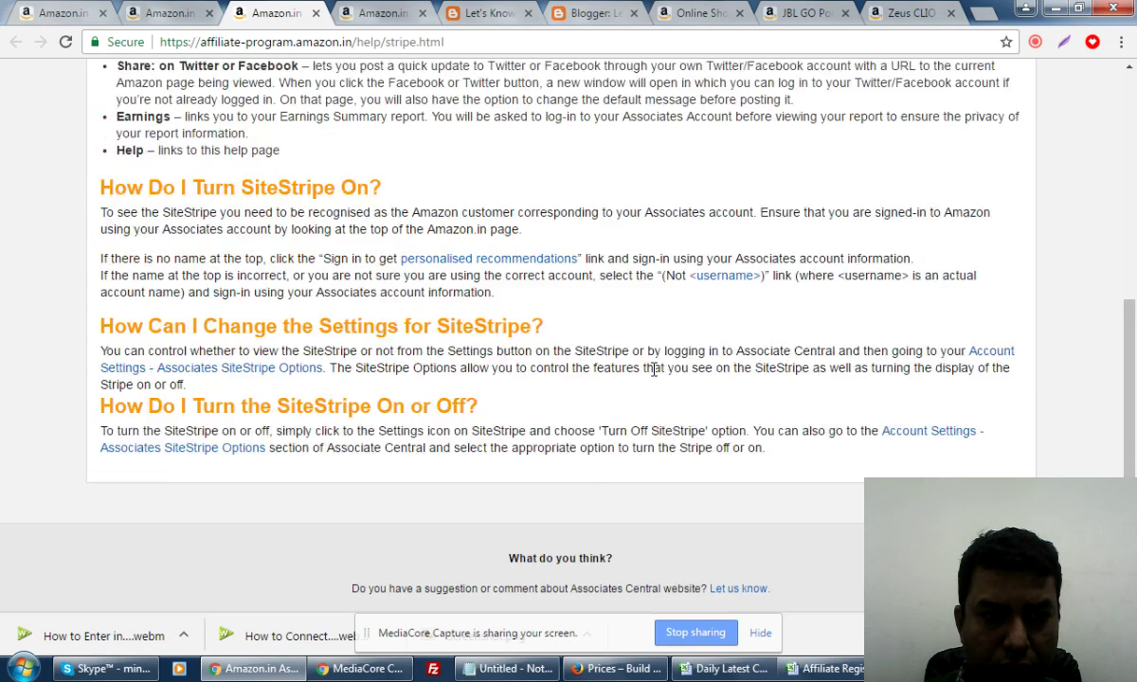
scroll(654, 376, "down", 4)
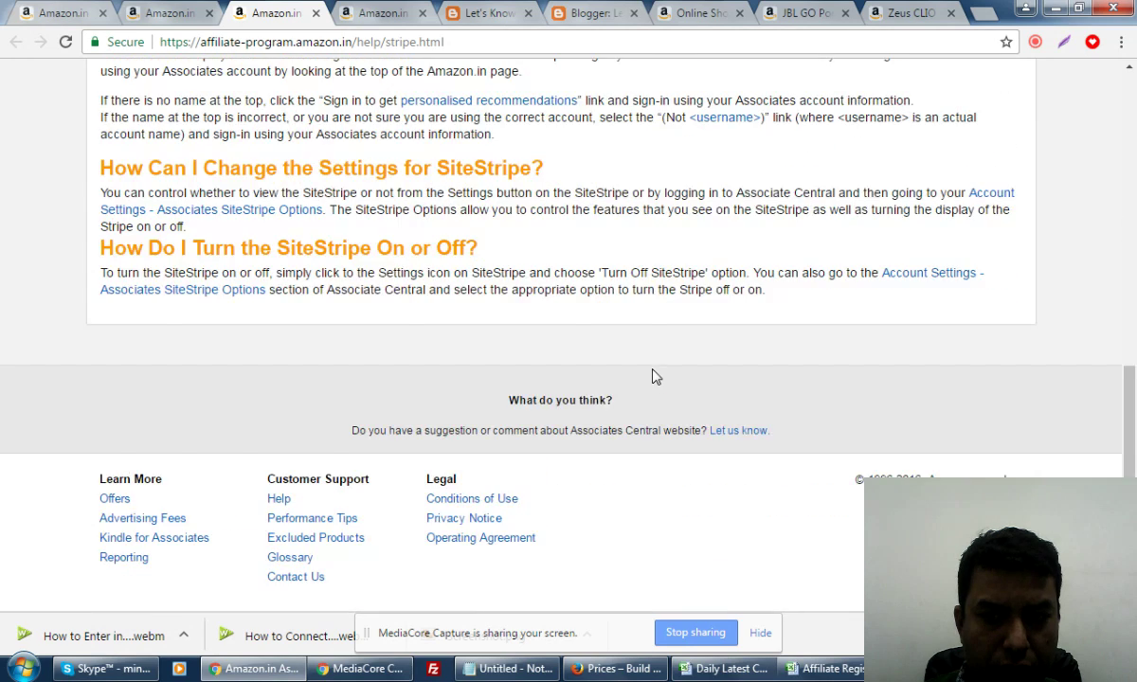
scroll(654, 376, "up", 7)
scroll(654, 377, "up", 1)
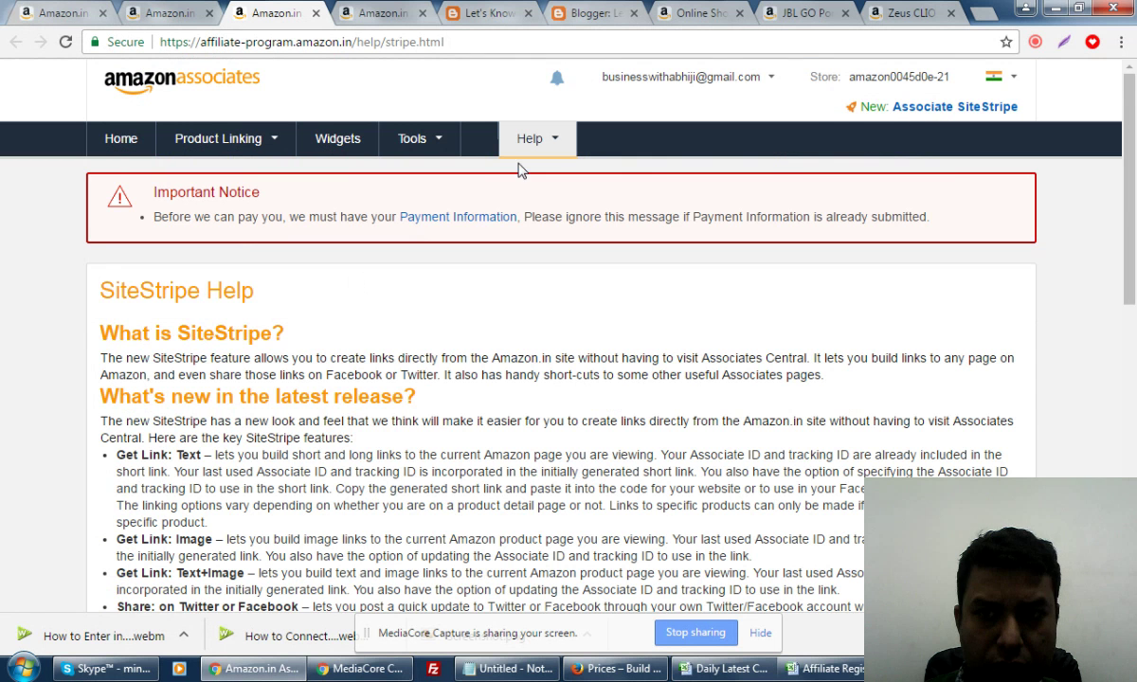
Step: Open the Associates SiteStripe Options from the account settings and enable the SiteStripe display status
left_click(775, 83)
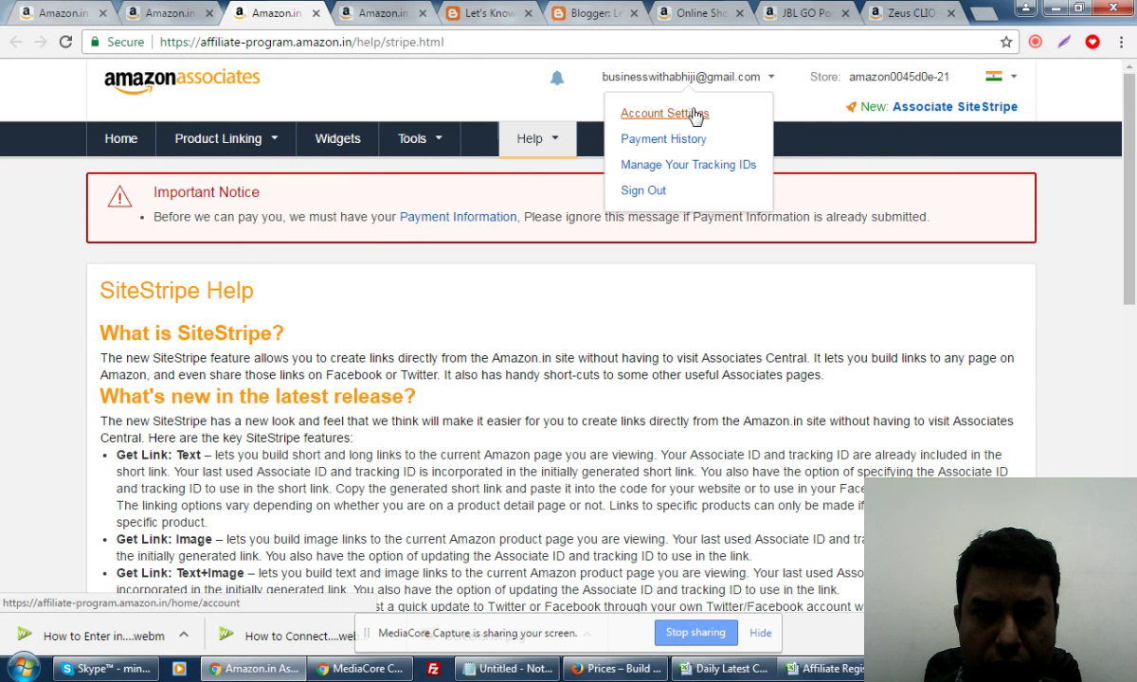
left_click(703, 167)
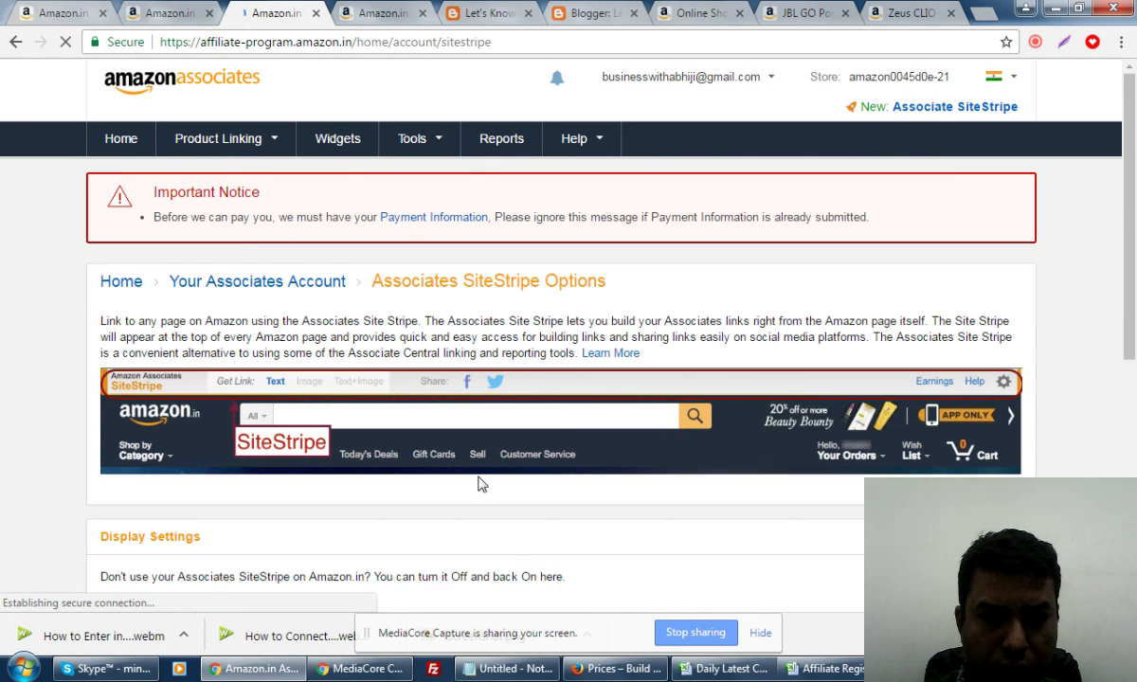
scroll(894, 472, "down", 3)
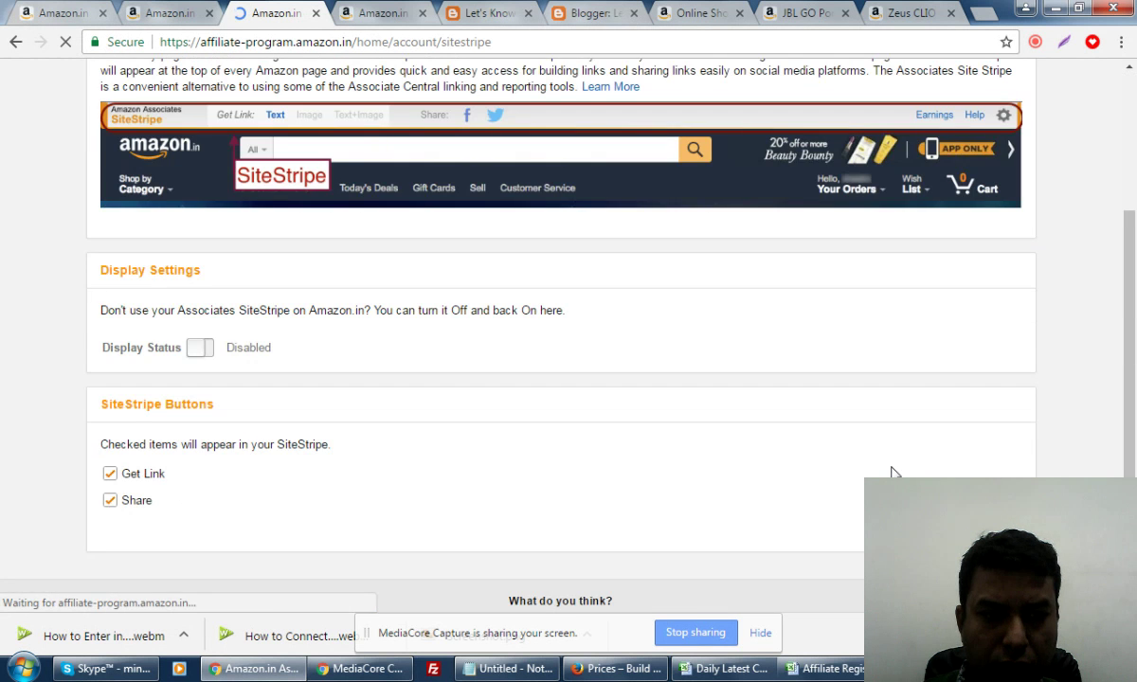
left_click(199, 348)
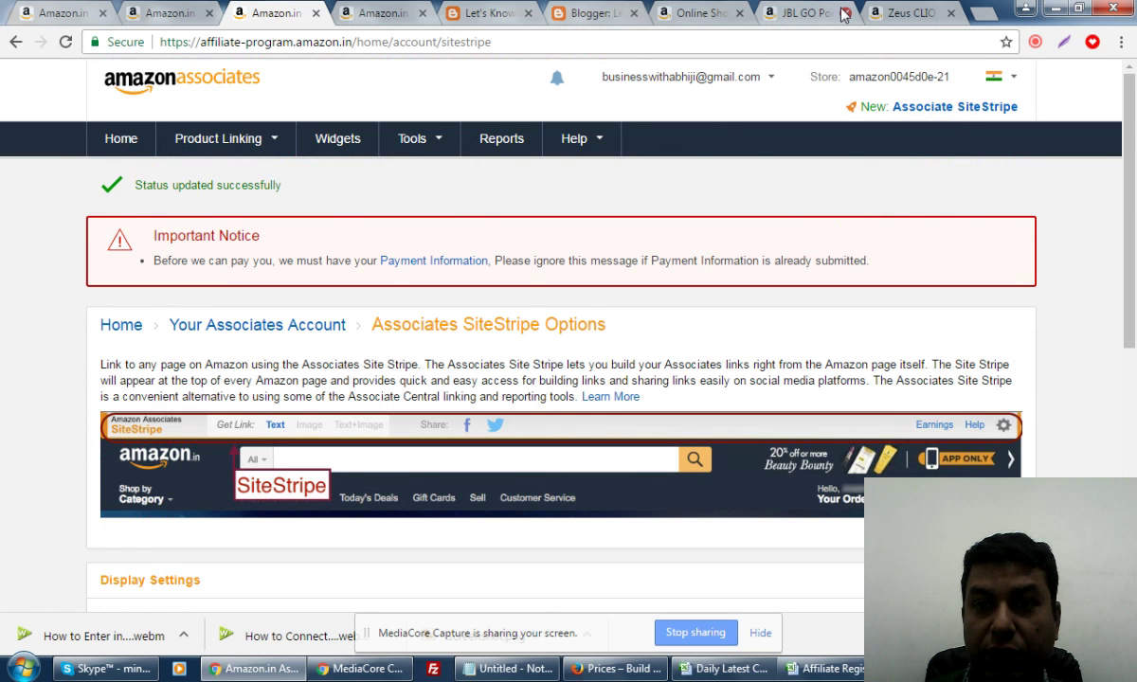
Step: Reload the Zeus CLIO speaker product page and try the SiteStripe Text+Image link option
left_click(912, 13)
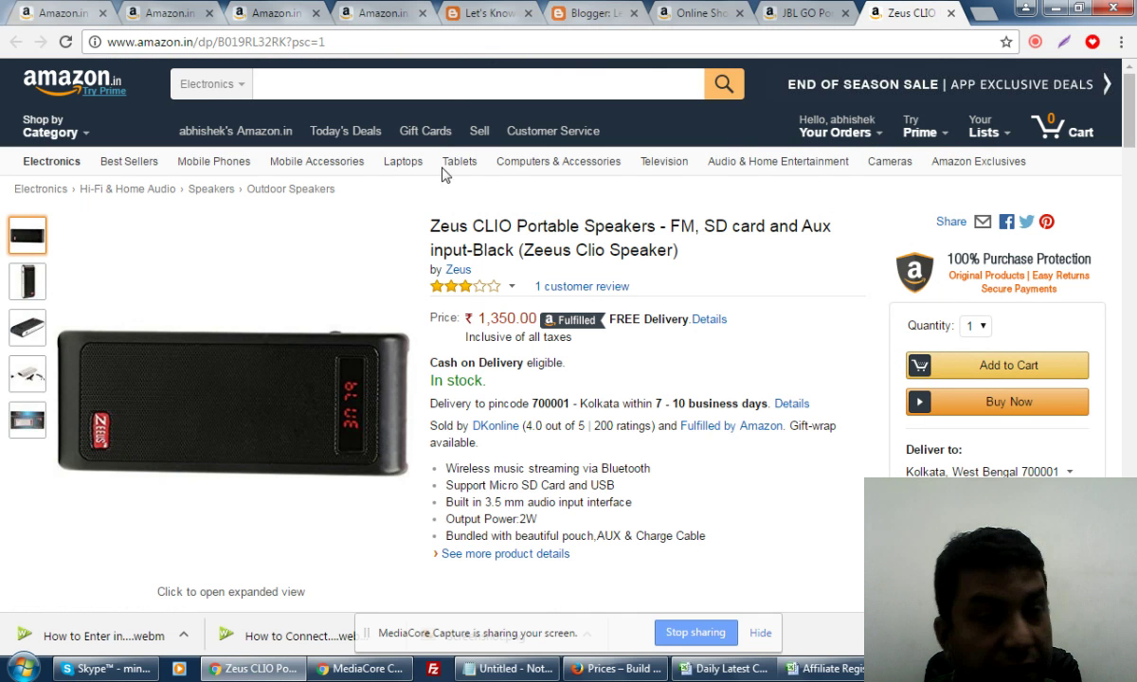
left_click(65, 42)
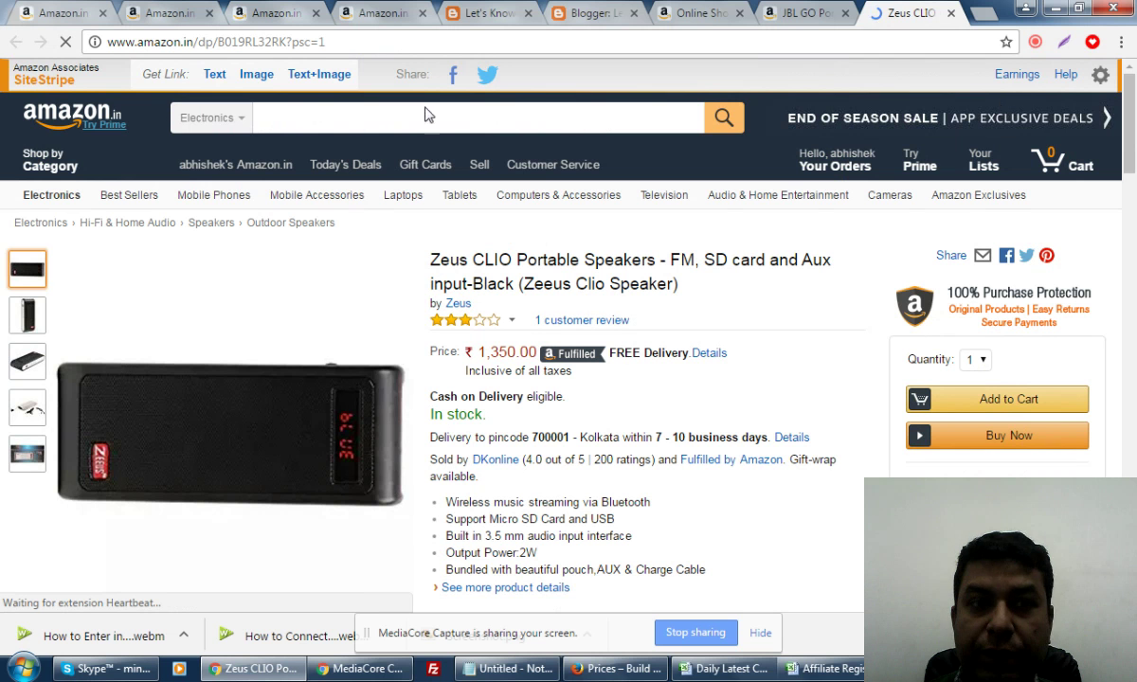
left_click(315, 76)
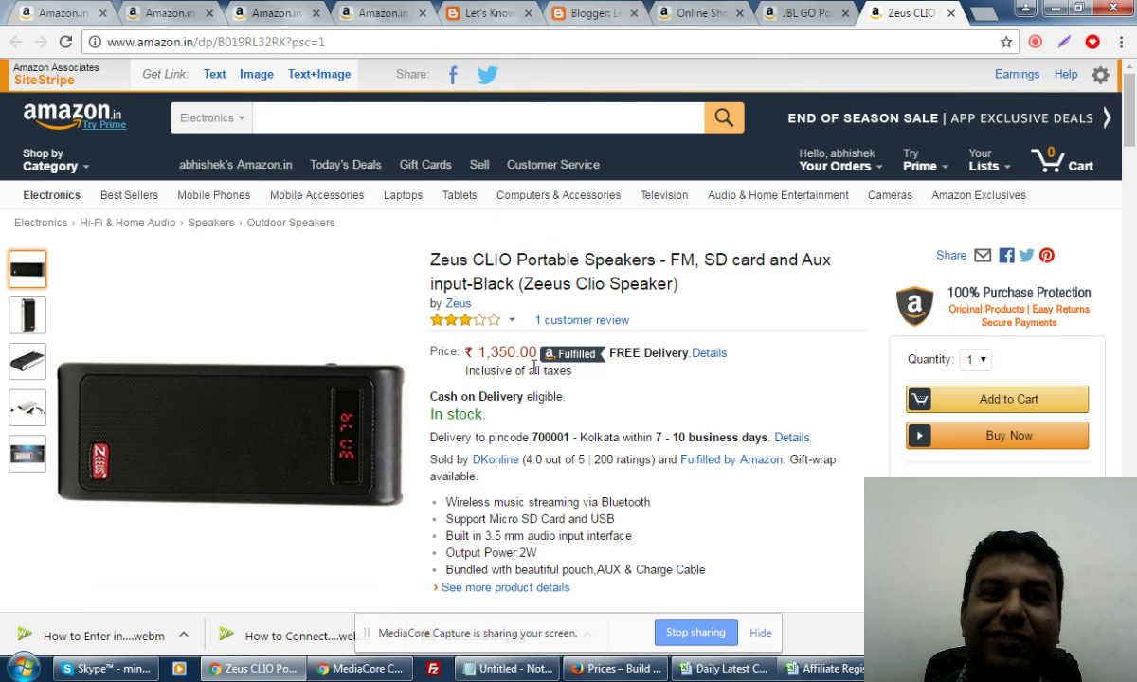
Step: Look over the Zeus CLIO product page and select its web address
scroll(533, 368, "down", 4)
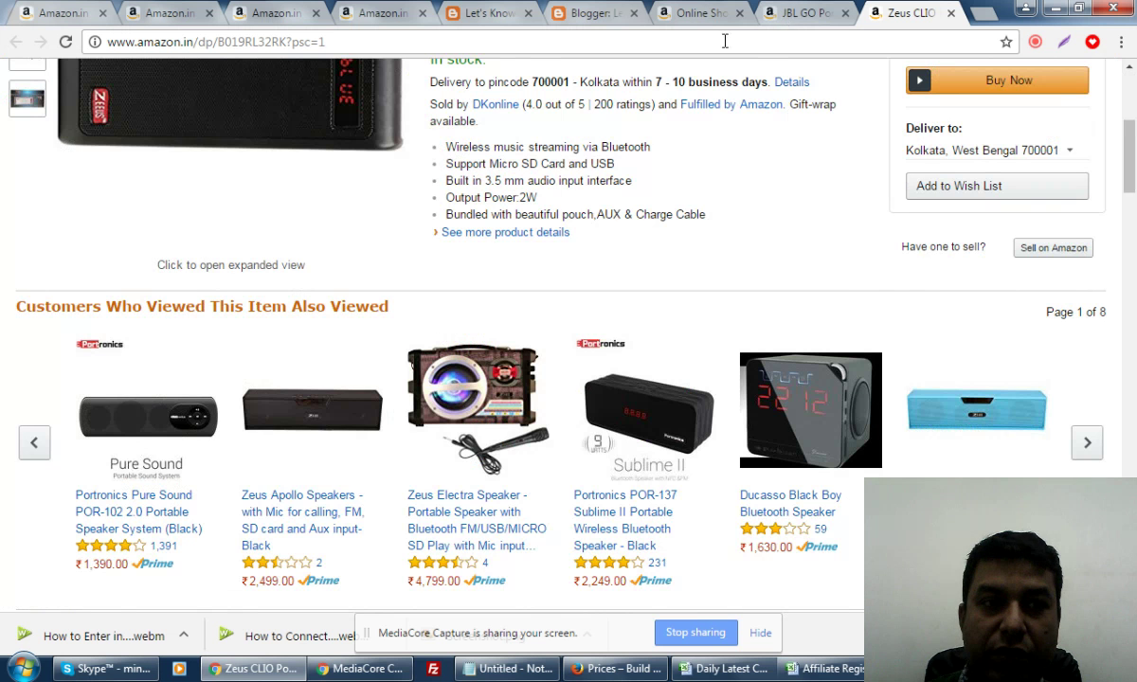
left_click(285, 43)
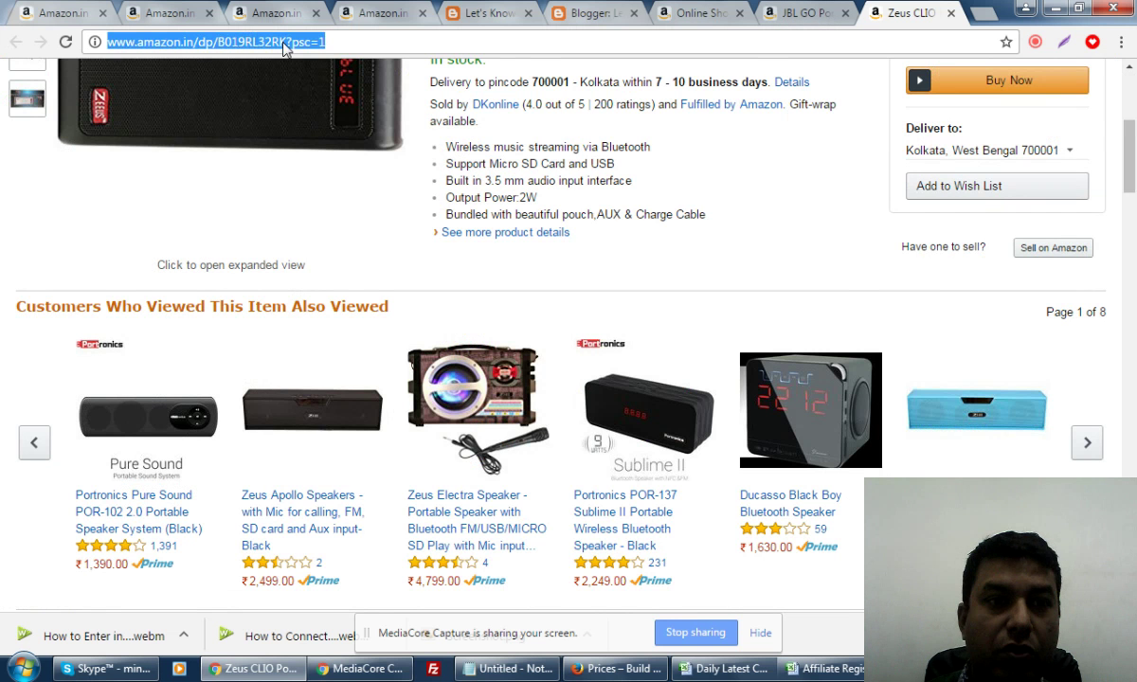
scroll(660, 201, "up", 1)
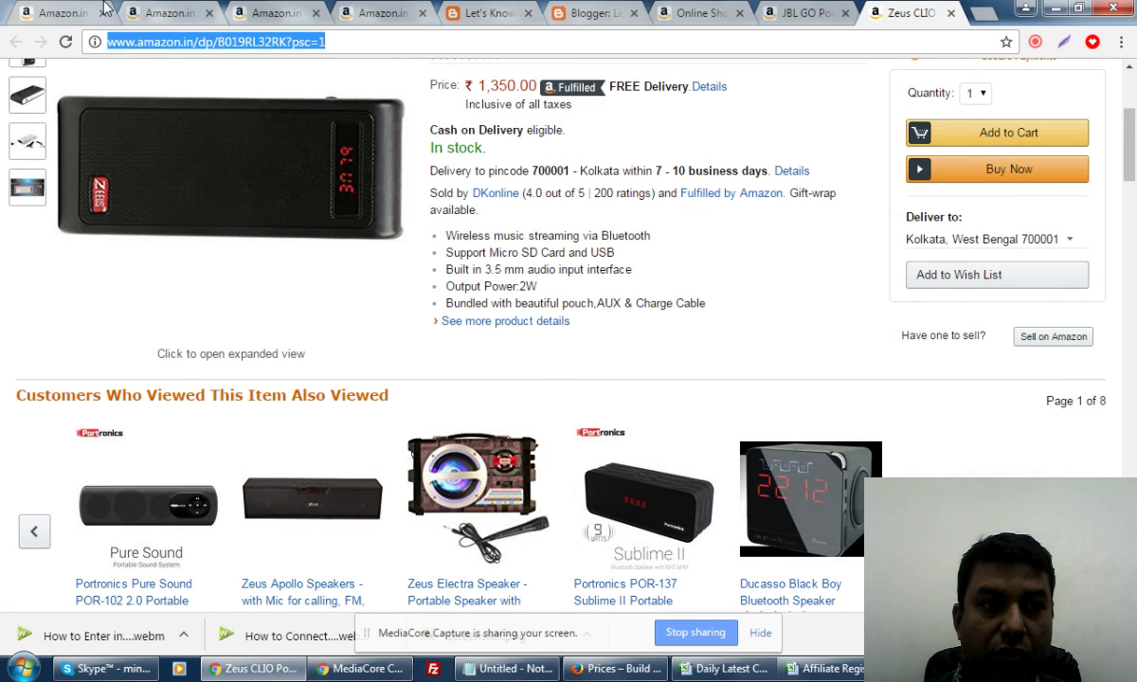
Step: Return to the Amazon Associates home page and browse products under Electronics > Hi-Fi & Home Audio
left_click(83, 12)
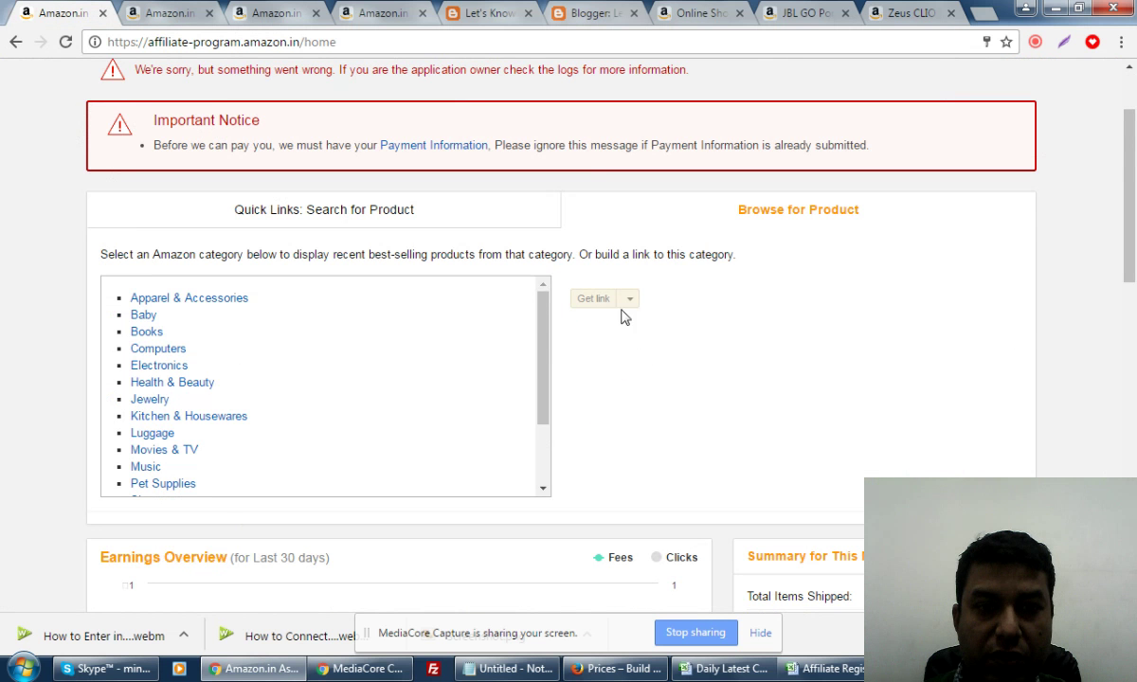
mouse_move(546, 329)
left_mouse_down()
mouse_move(554, 398)
mouse_move(554, 330)
left_mouse_up()
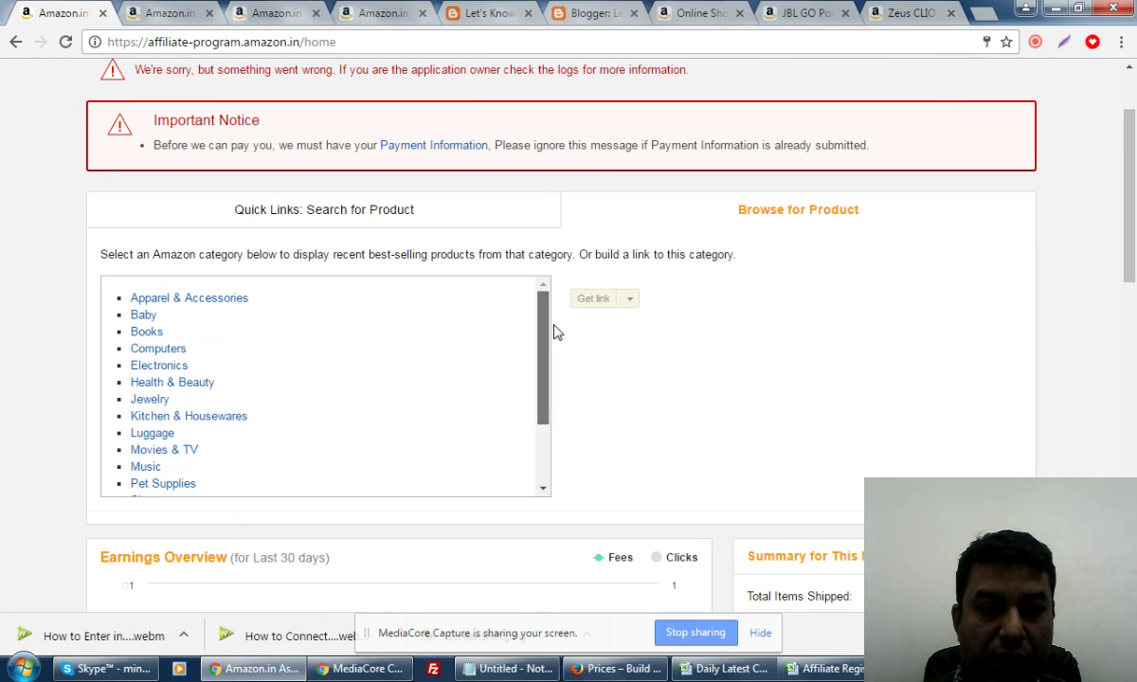
left_click(140, 370)
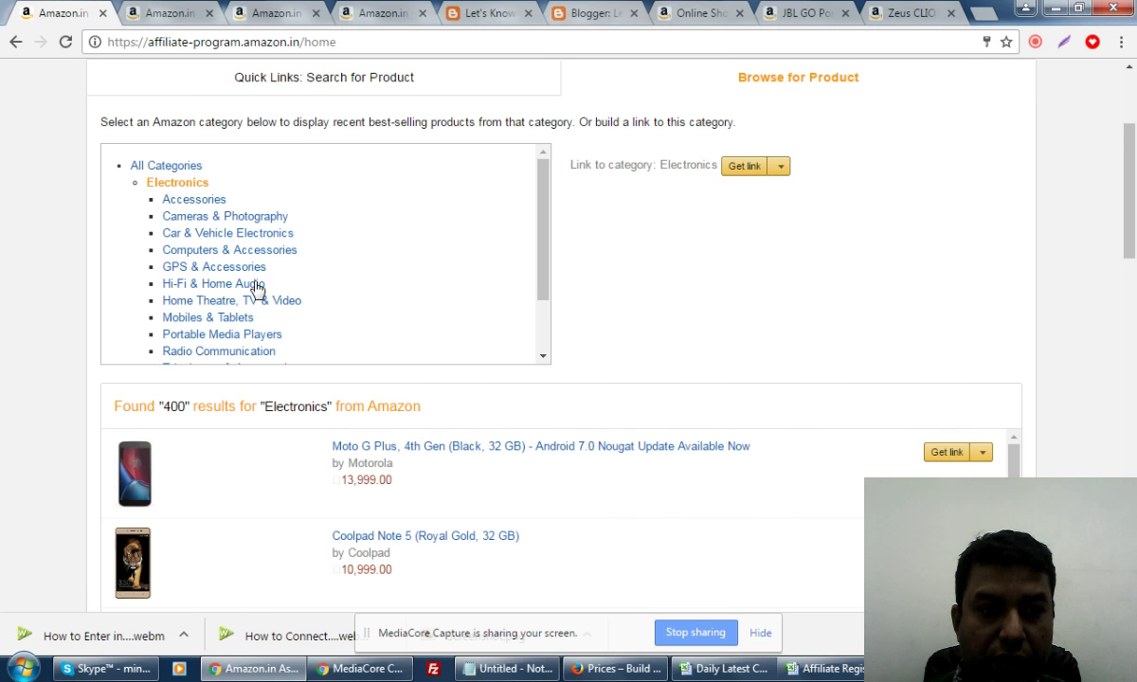
left_click(210, 288)
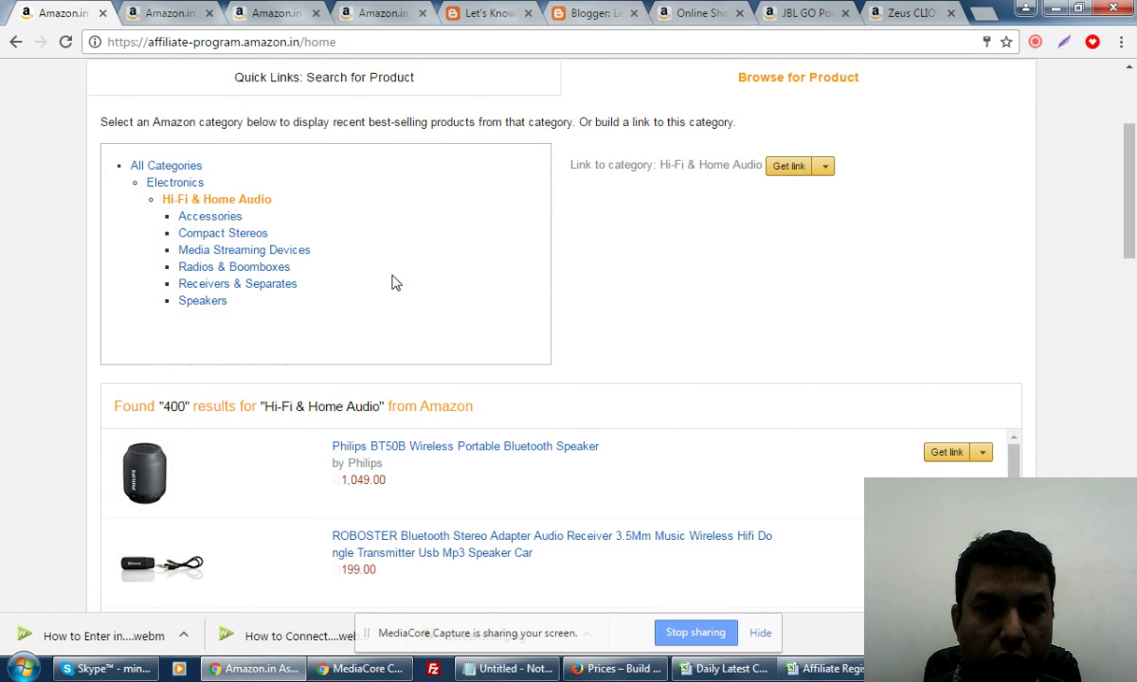
Step: Get a text link for the Philips BT50B Wireless Portable Bluetooth Speaker and open its link customization page
scroll(564, 373, "down", 2)
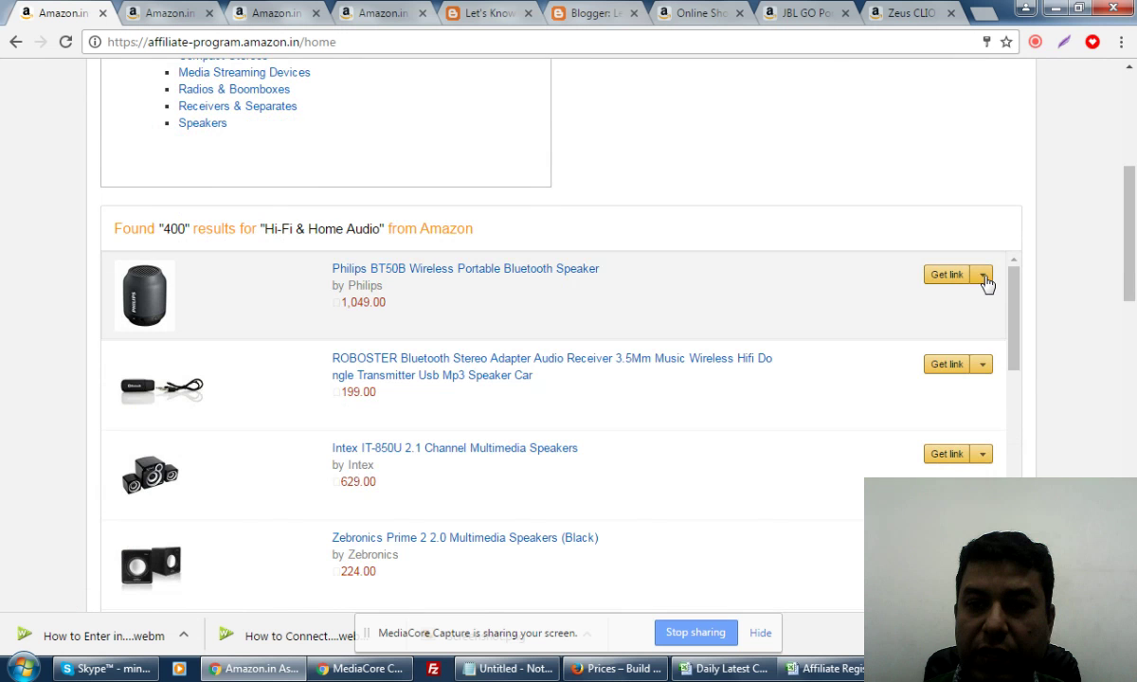
left_click(984, 277)
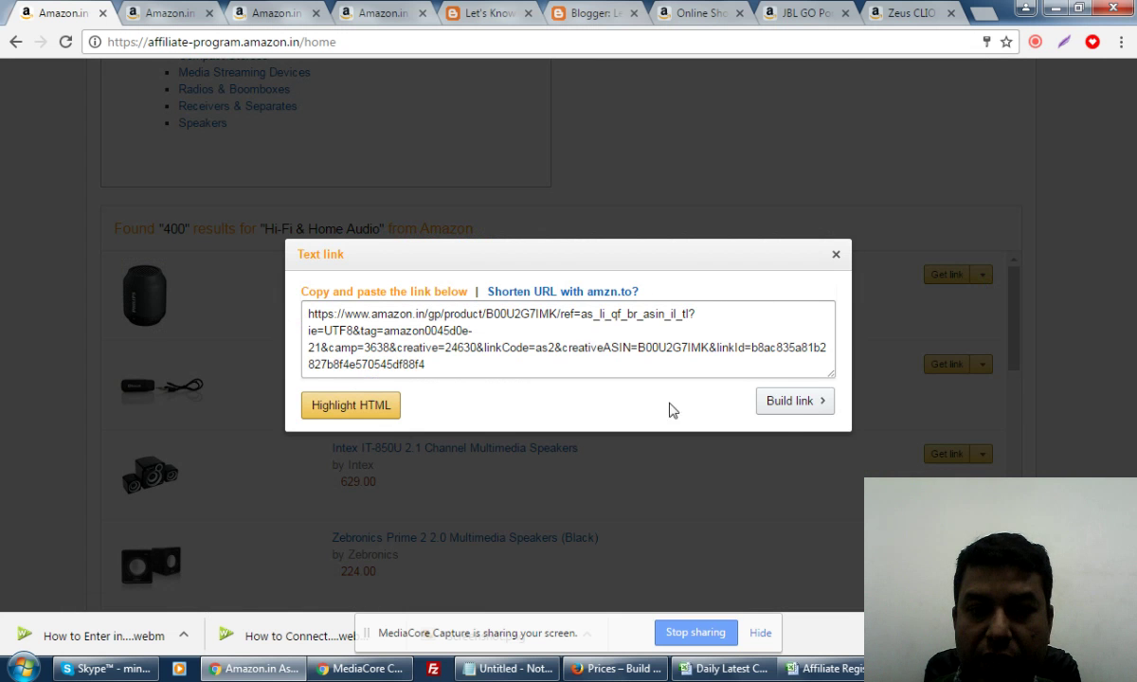
left_click(789, 408)
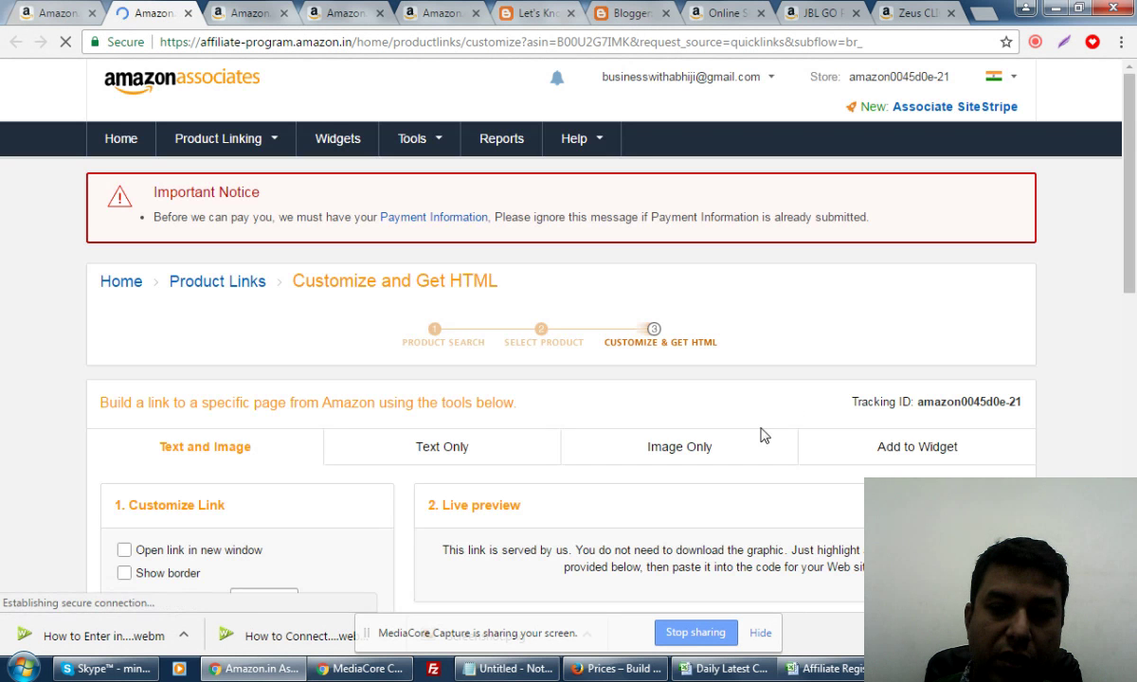
Step: Open the Add to Widget settings for the Philips speaker, try the My Favourites widget type, and set it back to Slideshow
left_click(917, 458)
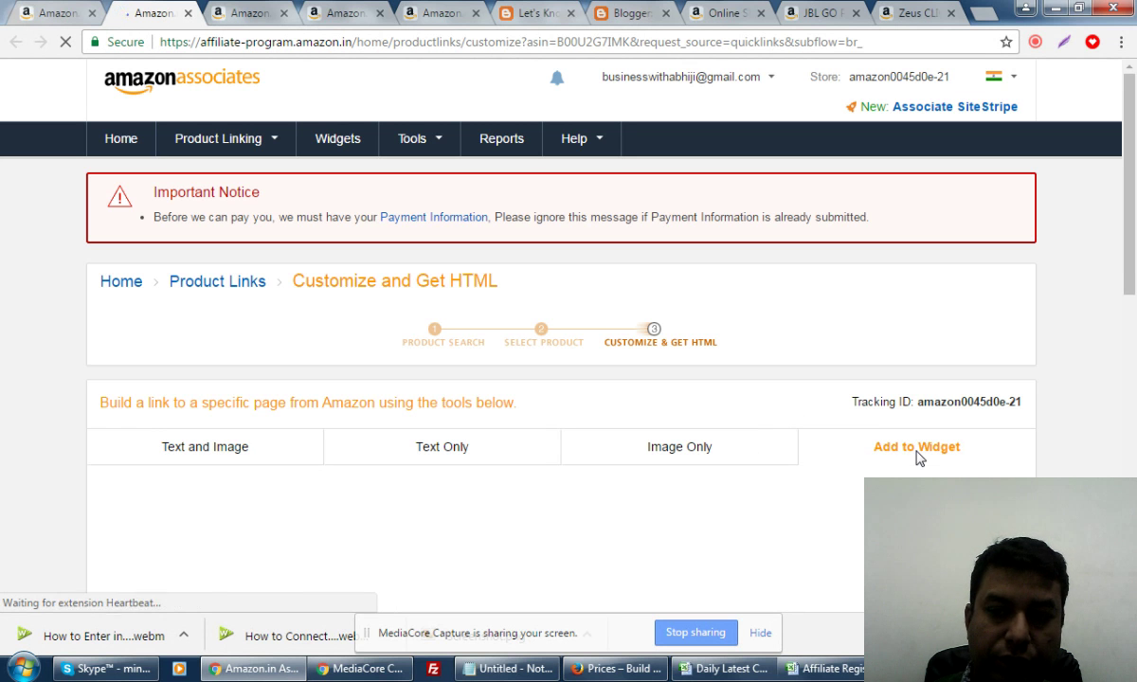
scroll(921, 458, "down", 1)
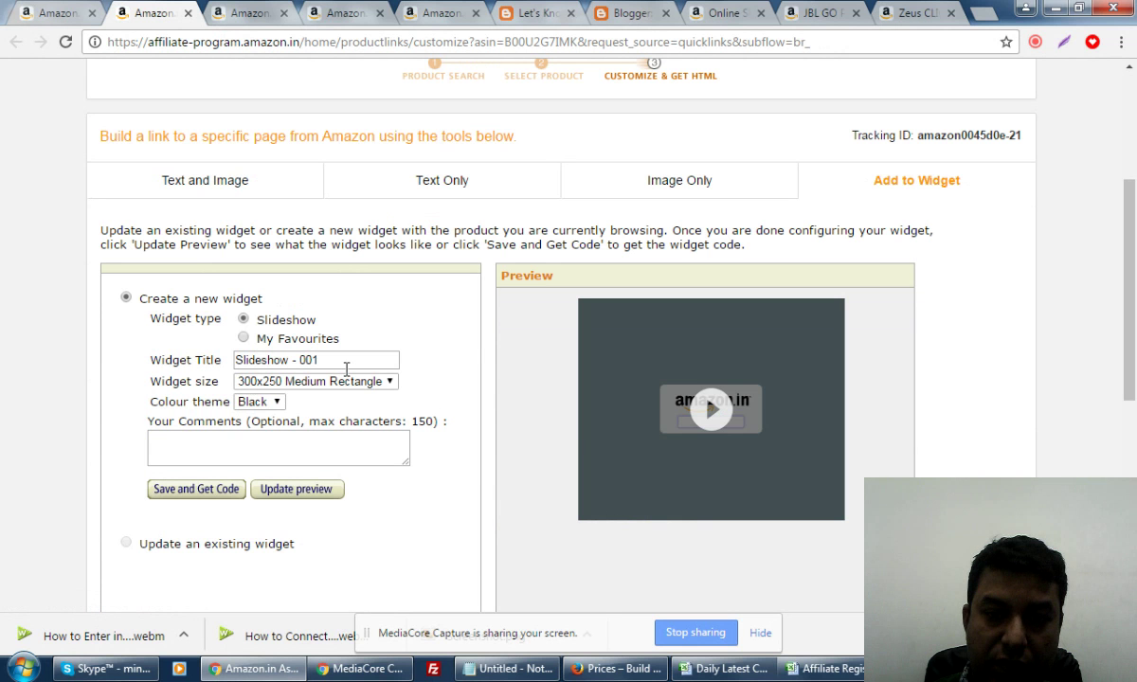
left_click(244, 338)
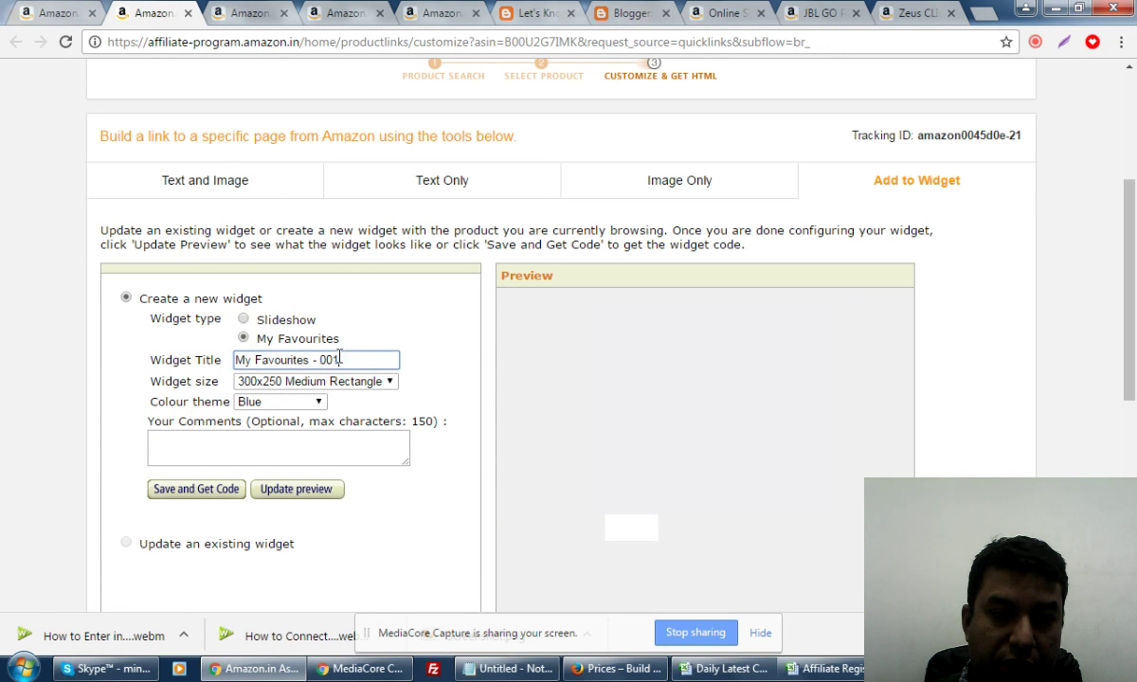
left_click(244, 321)
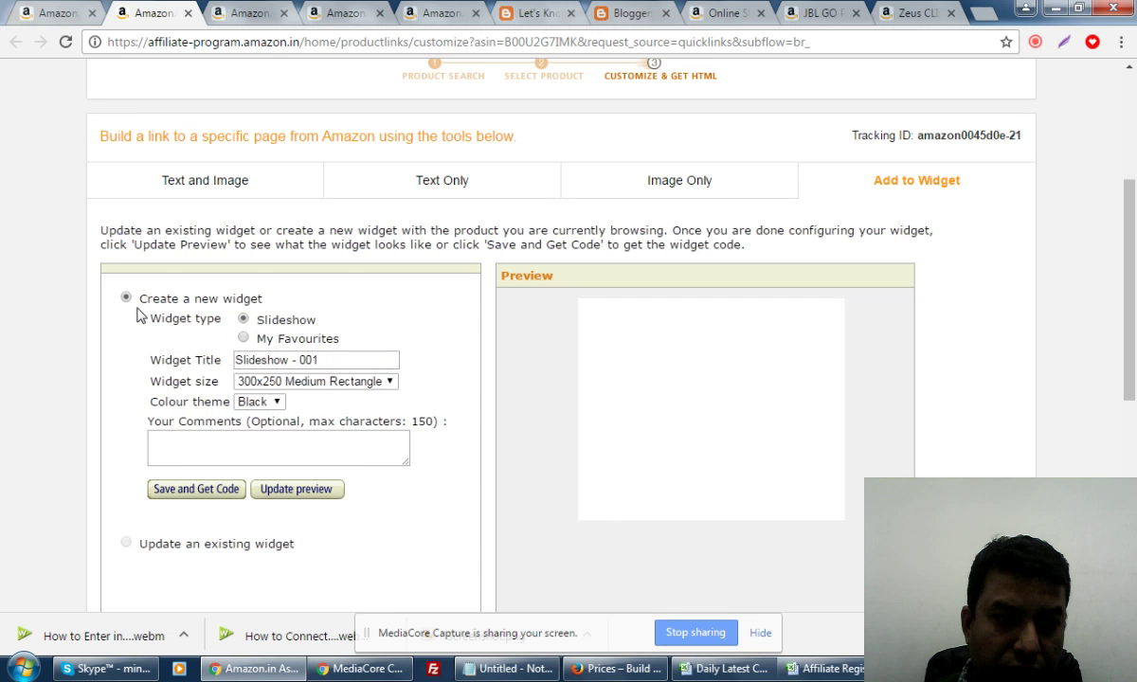
scroll(360, 450, "down", 2)
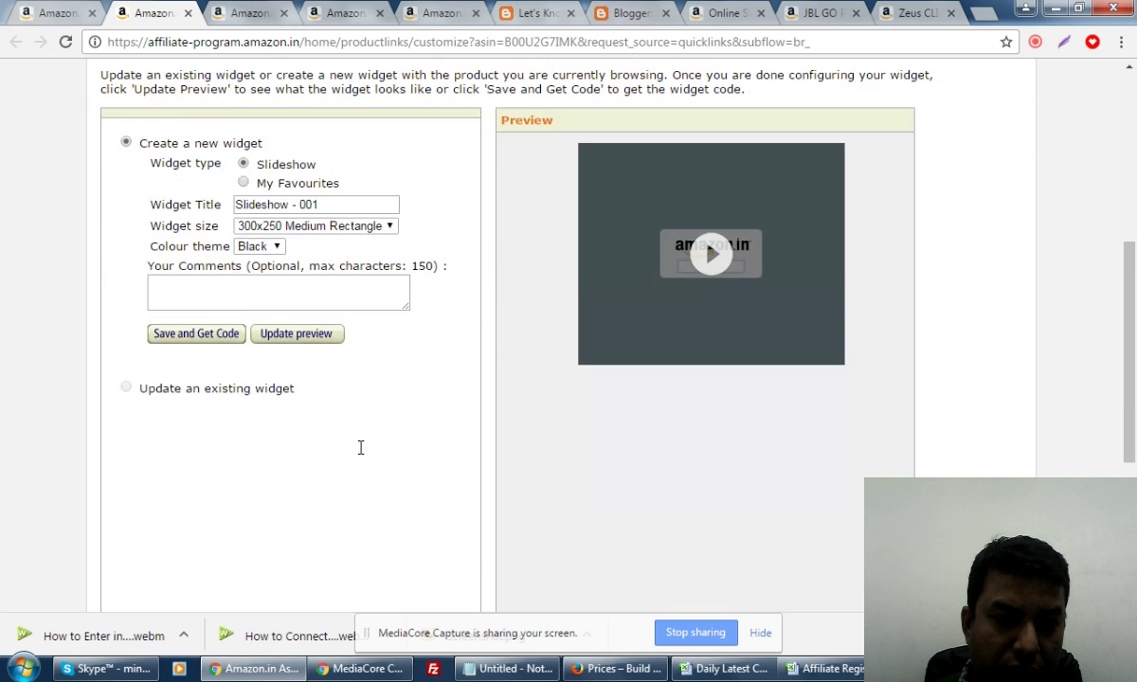
scroll(360, 455, "up", 3)
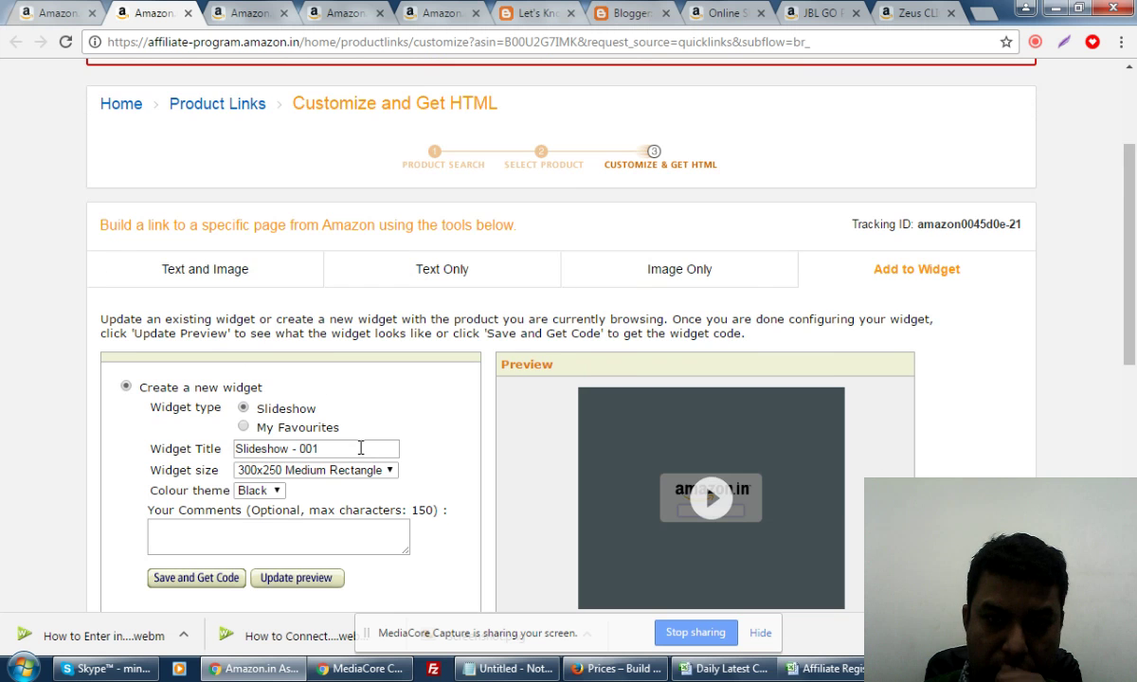
scroll(360, 449, "down", 5)
scroll(360, 455, "up", 3)
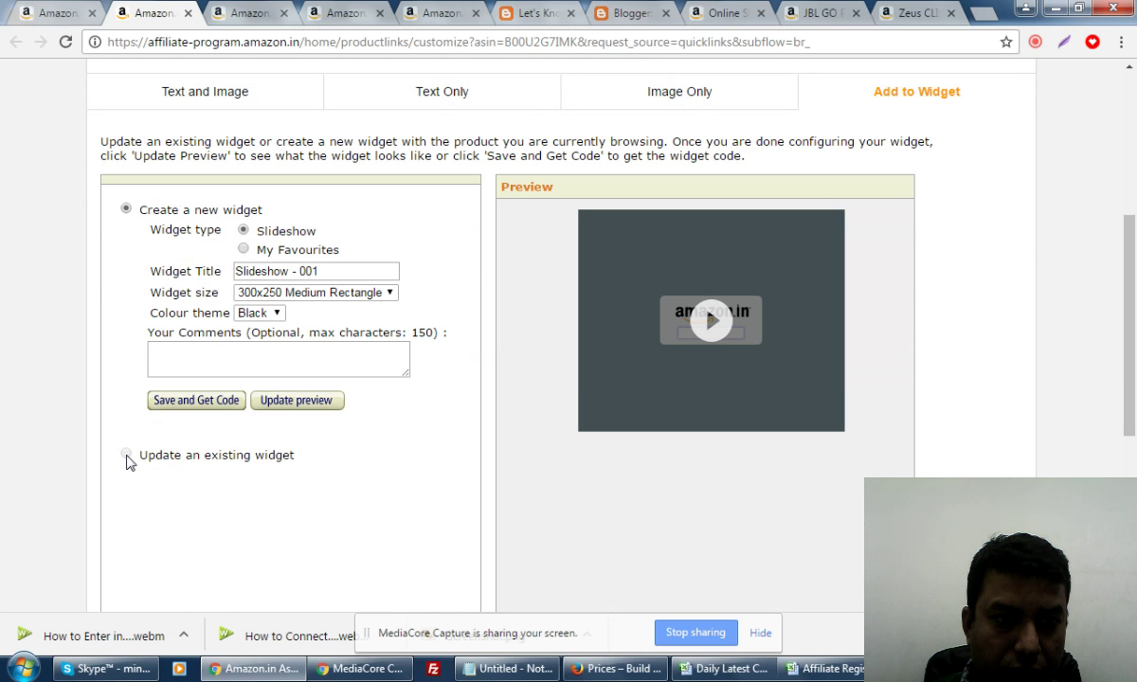
Step: Look over the SiteStripe tool page and the Associates SiteStripe Options page, and close both
left_click(430, 12)
scroll(429, 151, "down", 2)
scroll(437, 209, "up", 2)
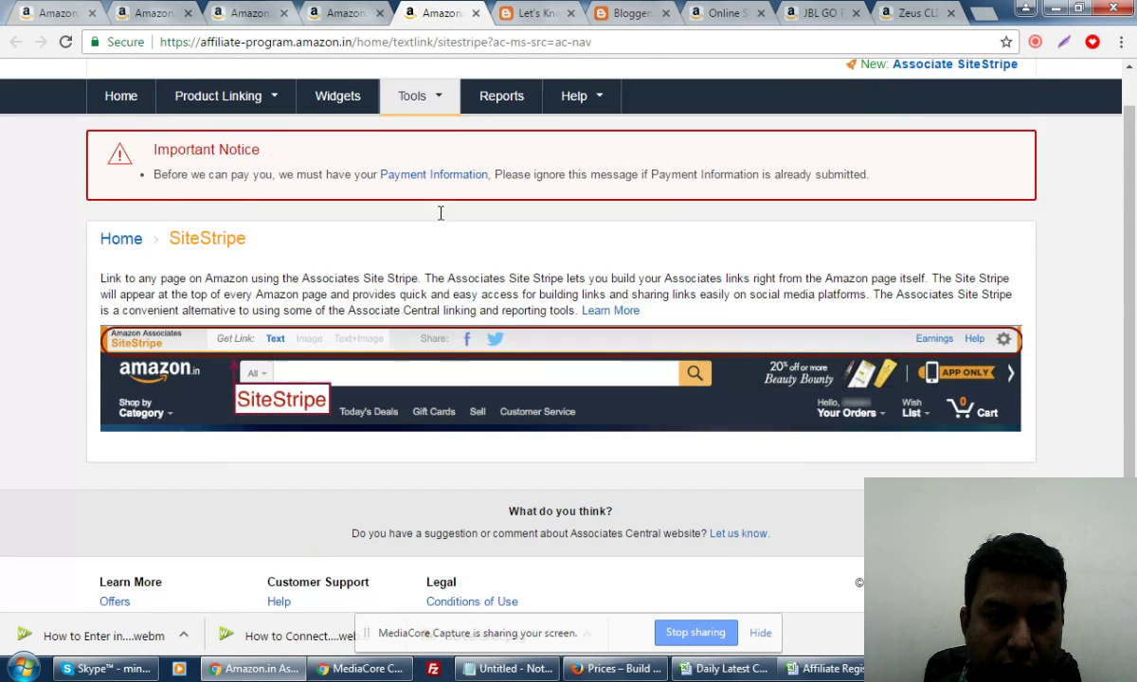
left_click(474, 21)
left_click(398, 12)
scroll(423, 268, "down", 4)
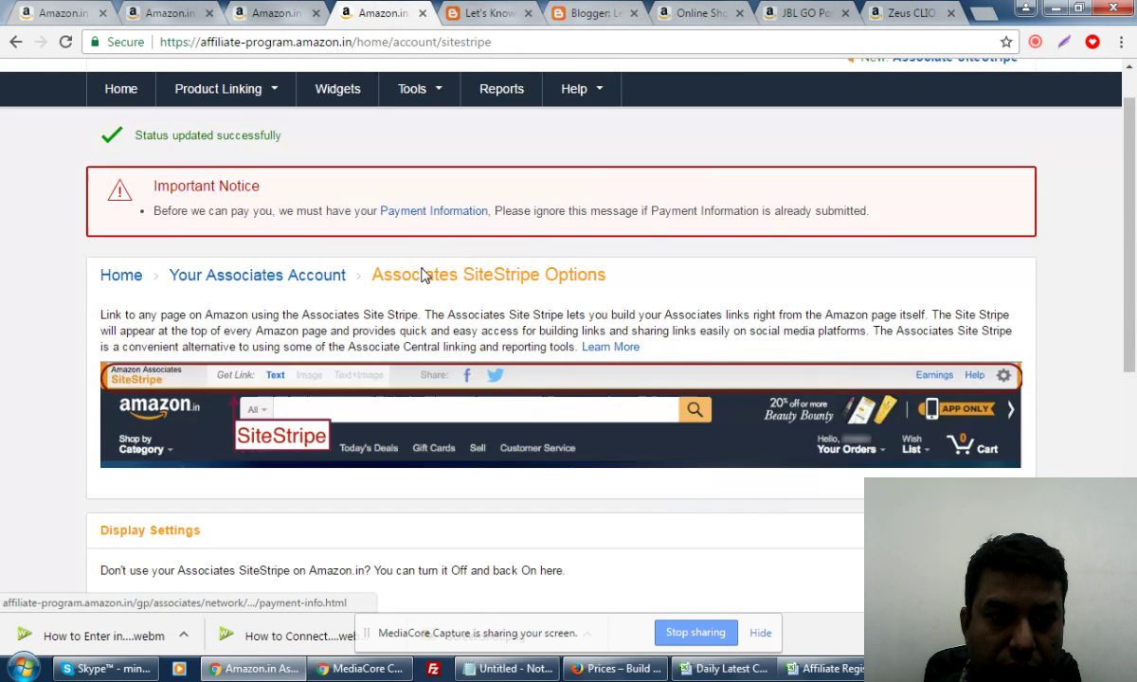
scroll(422, 268, "up", 5)
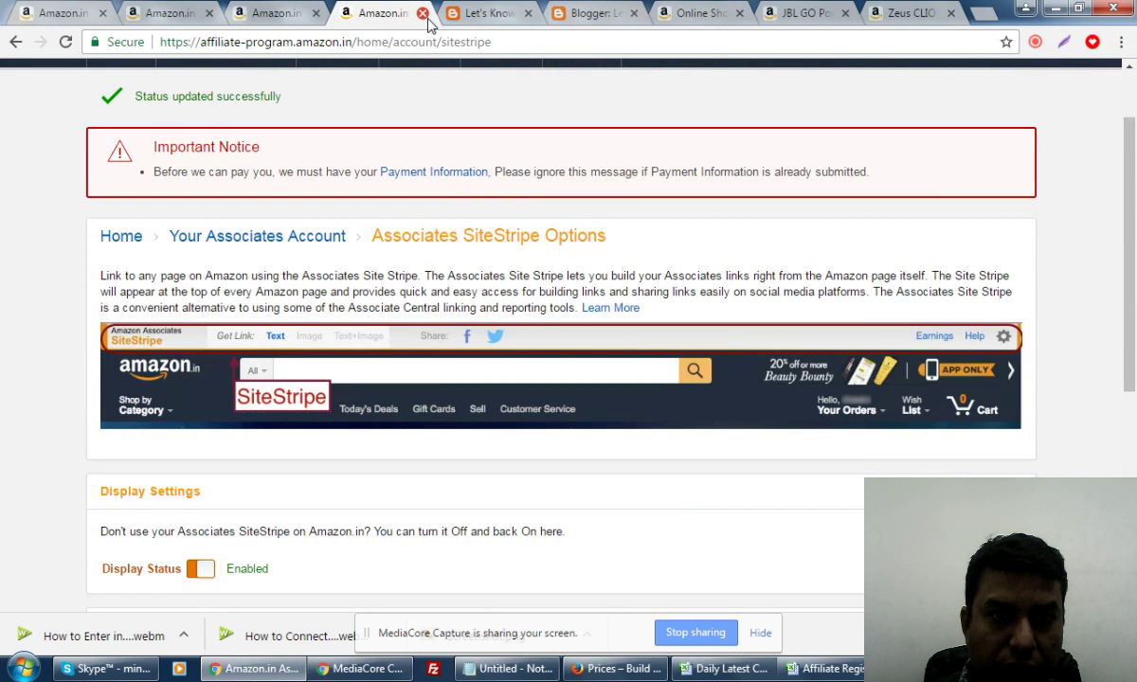
left_click(424, 13)
Step: Switch to the Customize and Get HTML page for the Sound Speaker slideshow and review its widget settings
left_click(270, 23)
scroll(398, 403, "down", 5)
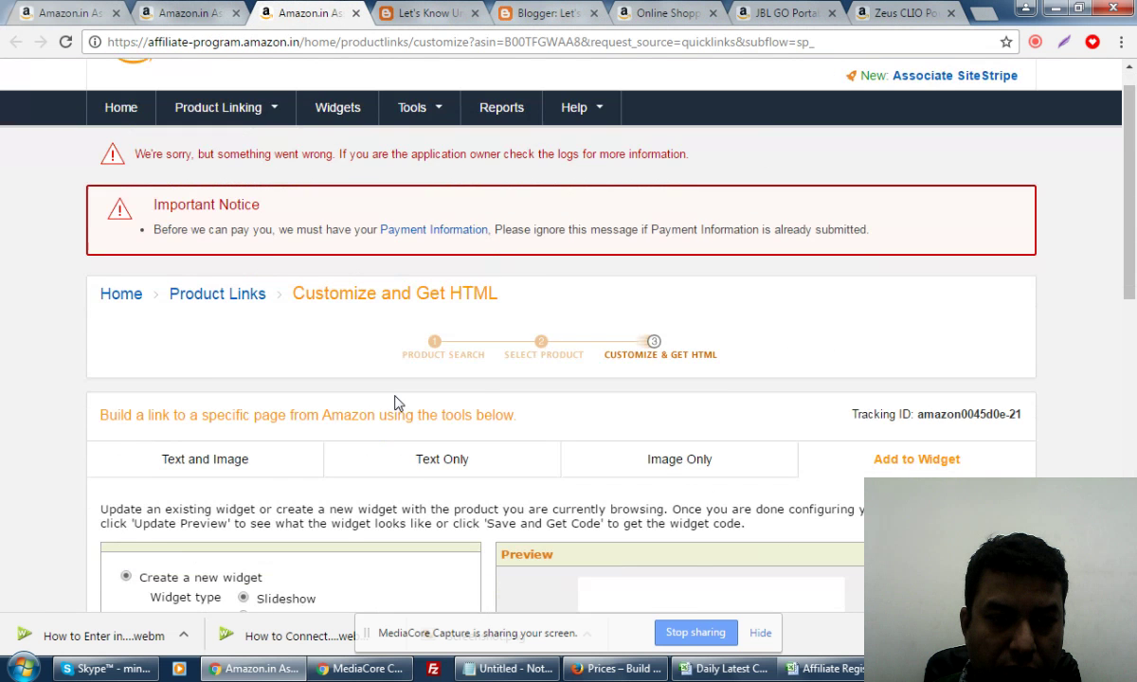
scroll(396, 402, "down", 2)
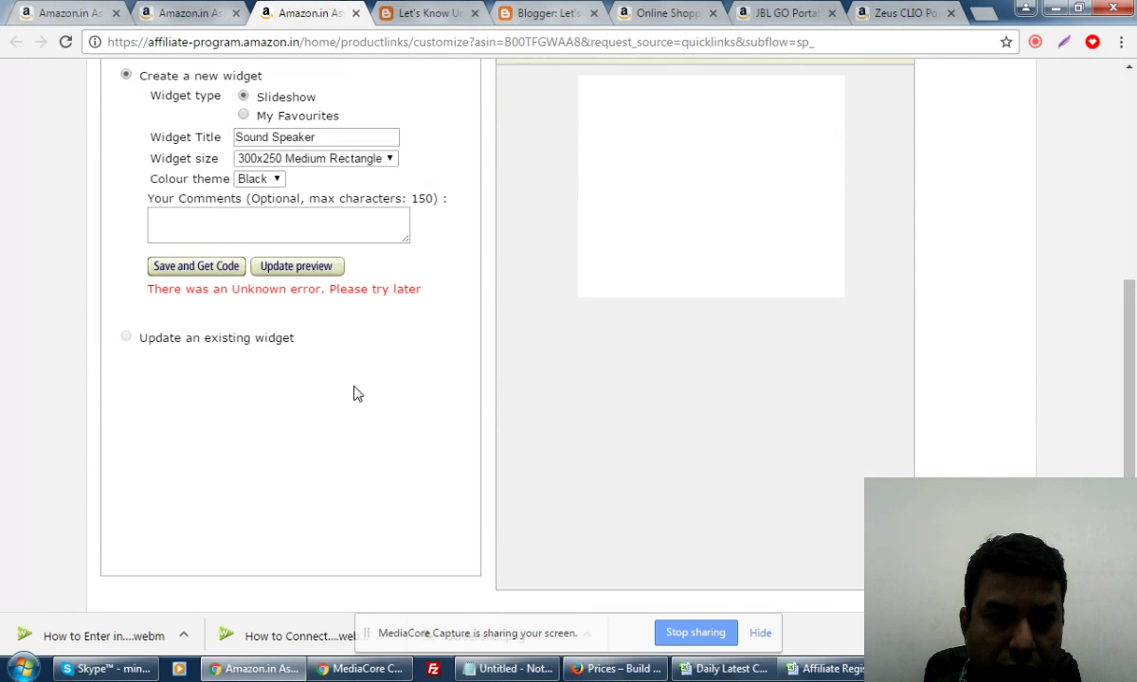
scroll(436, 349, "up", 4)
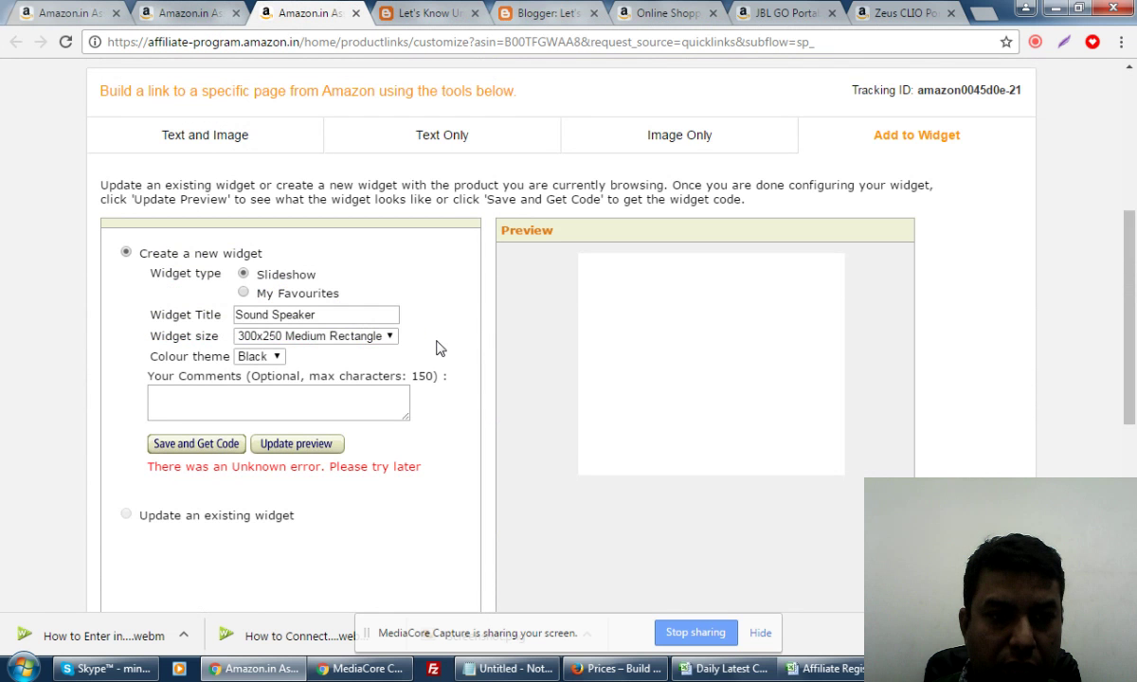
Step: Set the Sound Speaker slideshow widget's size to 336x280 Large Rectangle, then save it and get its code
left_click(280, 339)
left_click(284, 367)
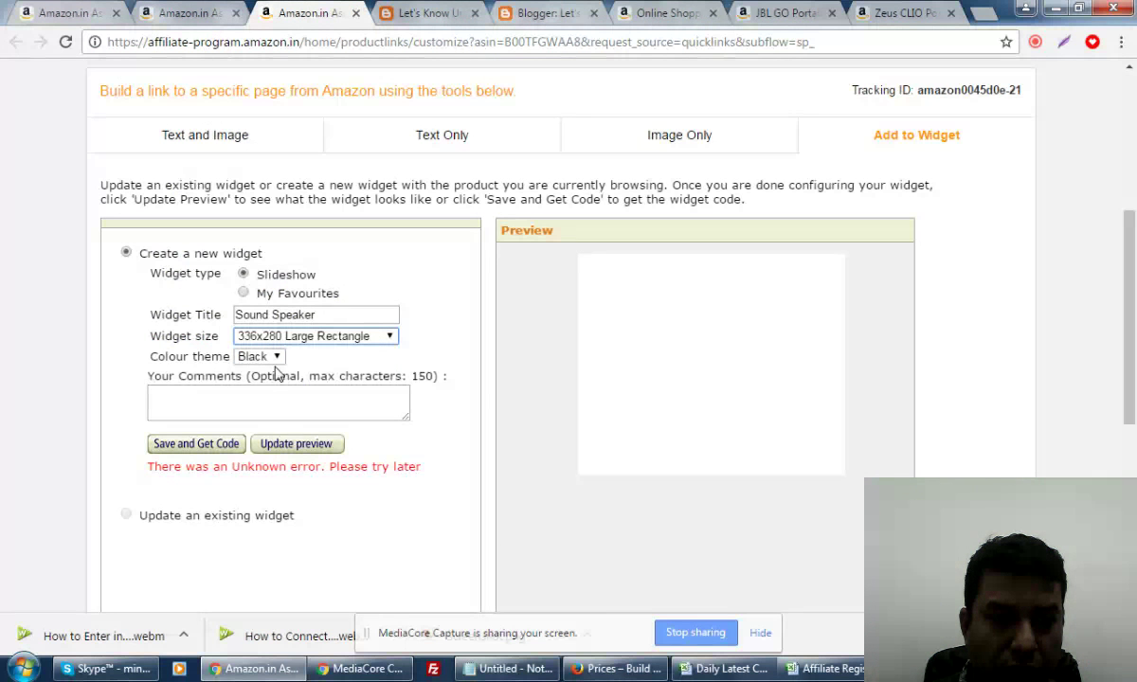
left_click(193, 449)
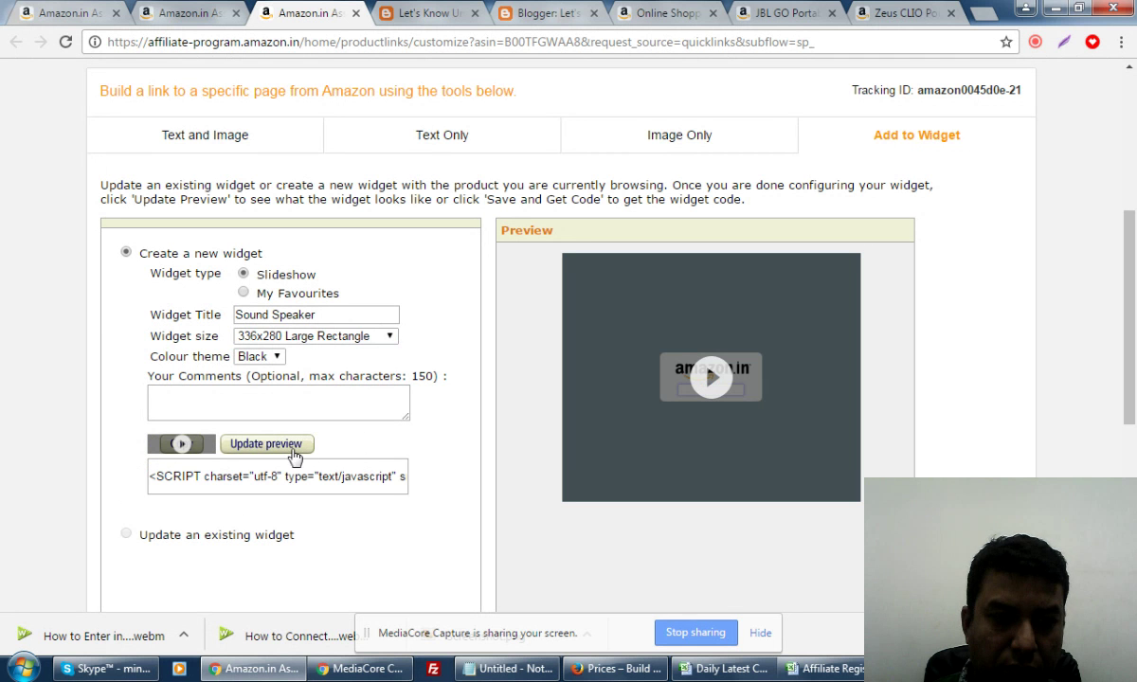
Step: Reload the Philips speaker's link customization page, add the speaker to the existing Sound Speaker slideshow widget, and copy the widget code
left_click(191, 13)
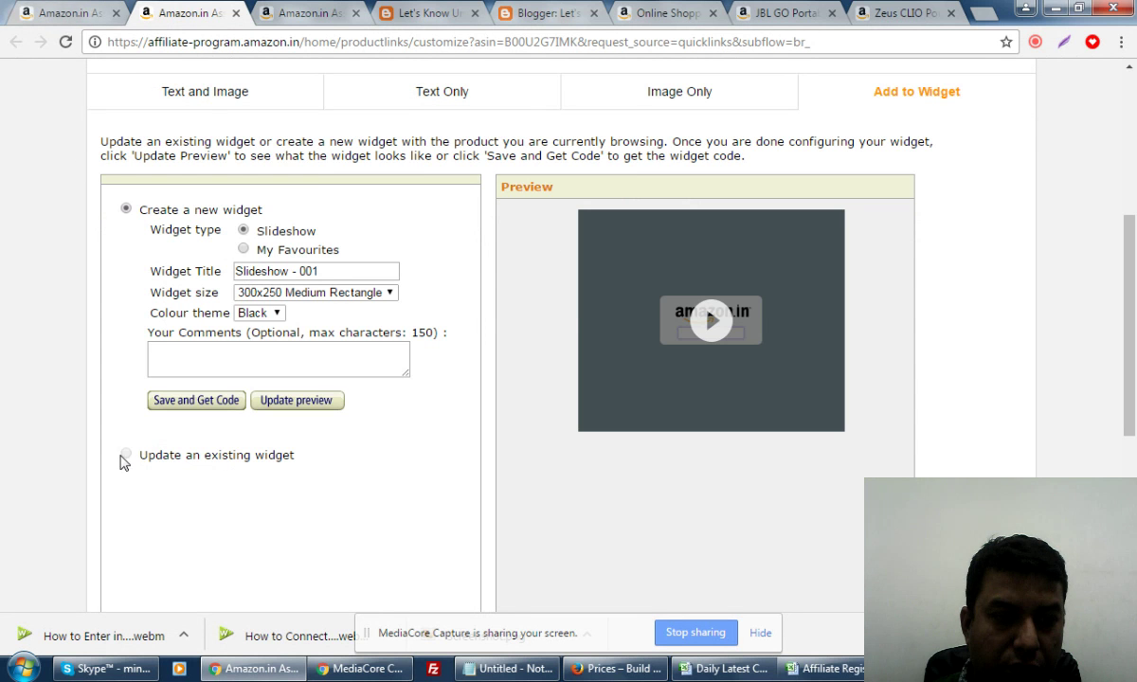
left_click(65, 42)
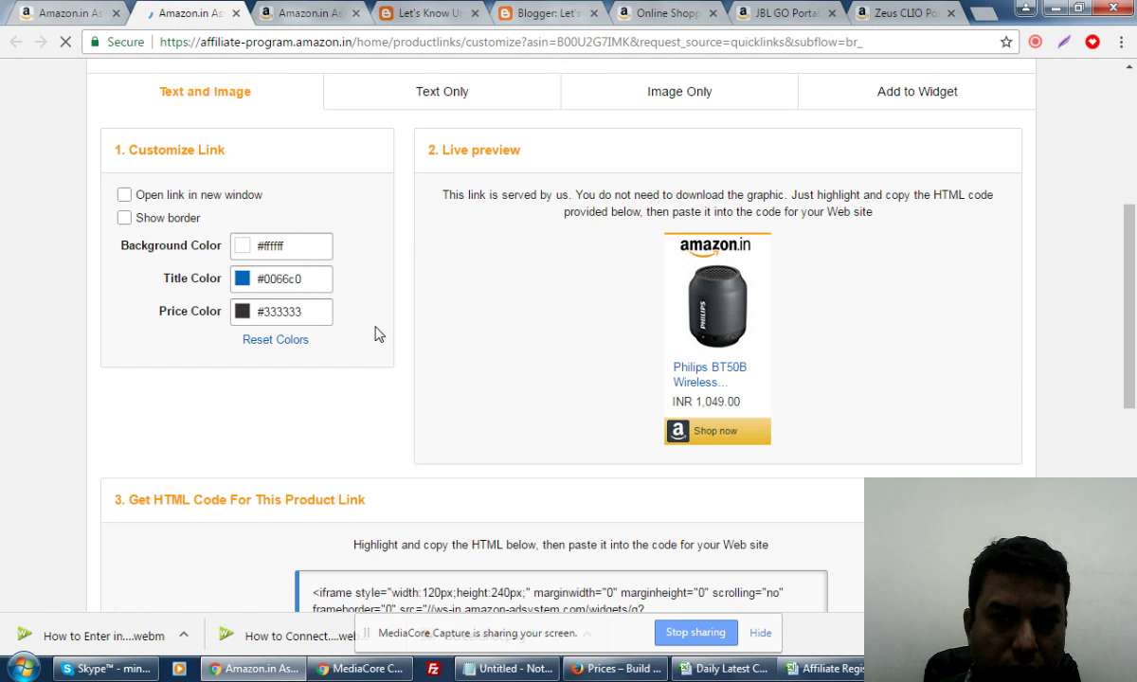
left_click(911, 95)
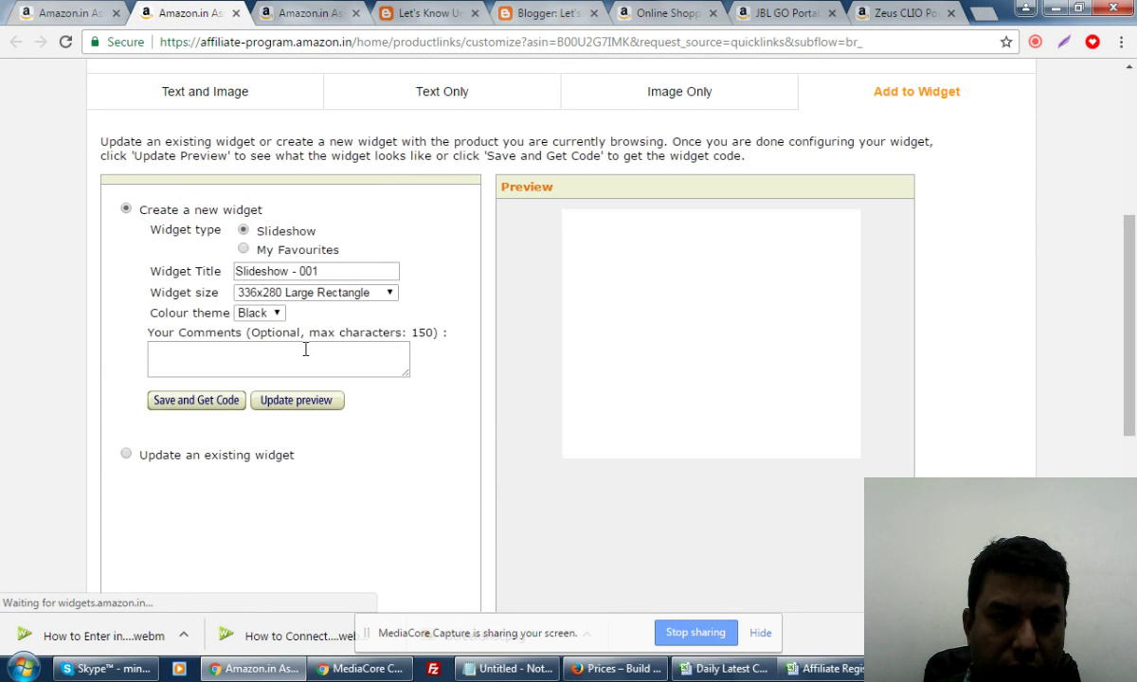
left_click(127, 456)
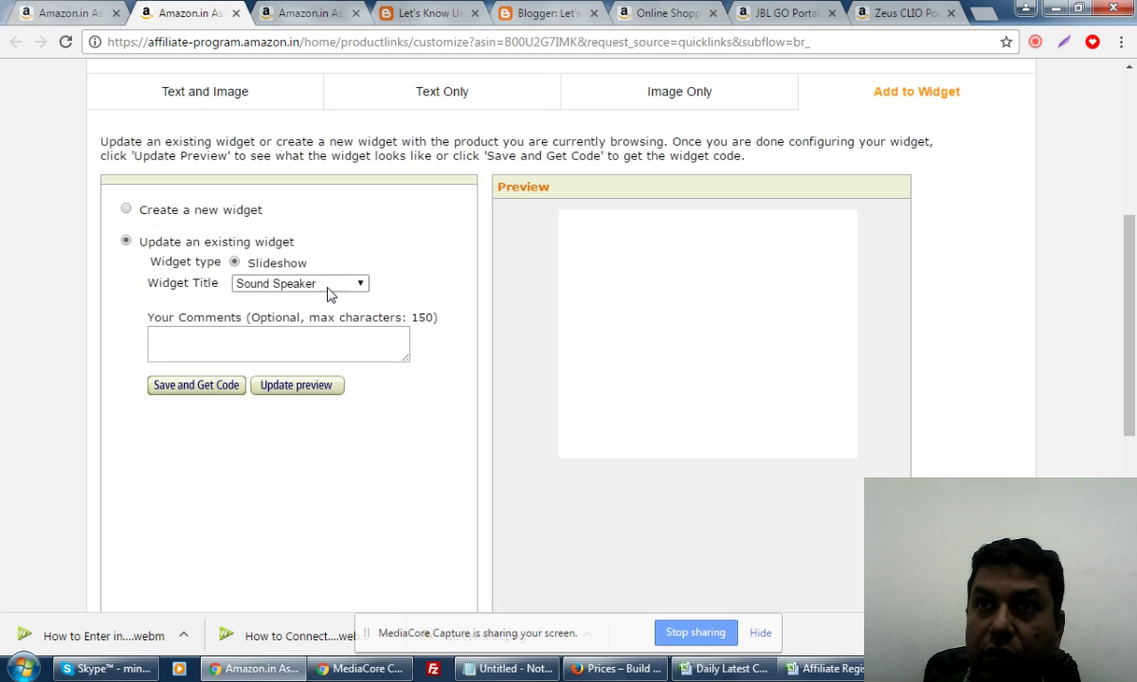
left_click(191, 387)
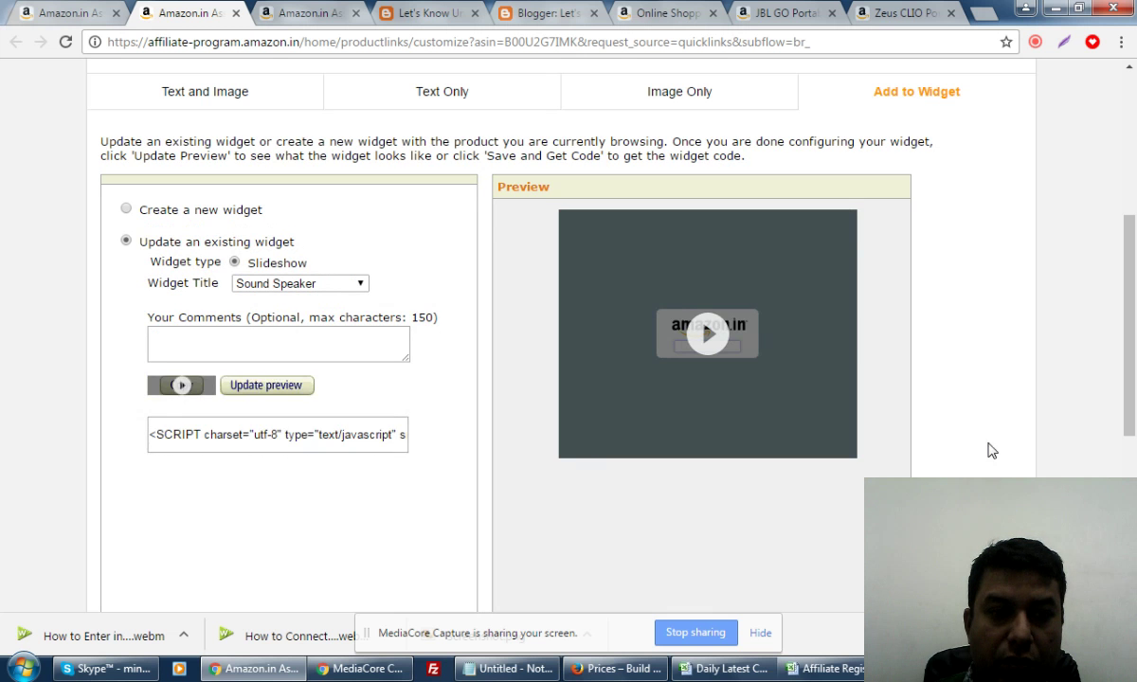
left_click(358, 438)
key("ctrl+a")
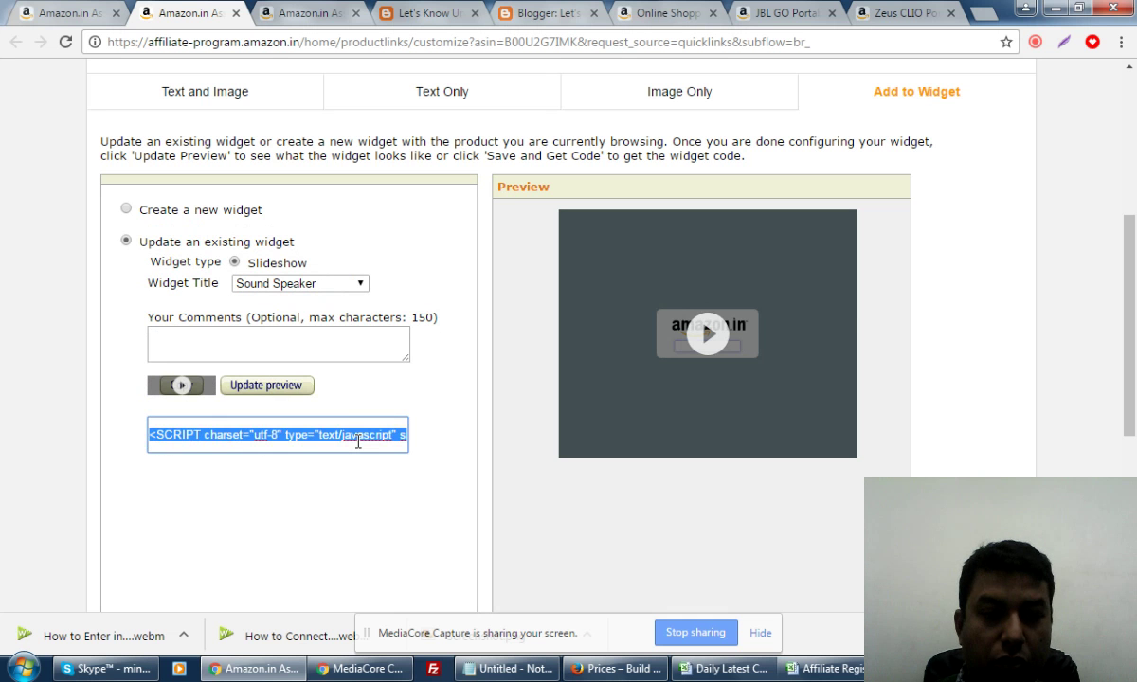
Step: Switch to the Blogger dashboard and open the post "World's 10 Tallest Buildings Under Construction" for editing
left_click(505, 12)
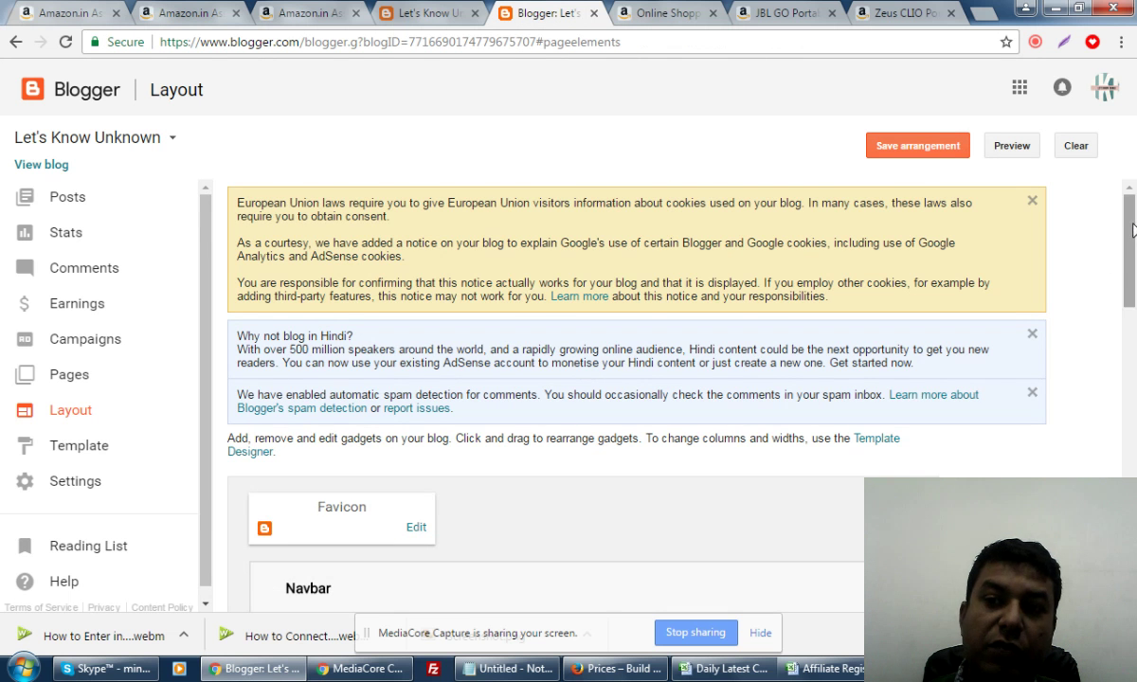
left_click_drag(1133, 230, 1135, 309)
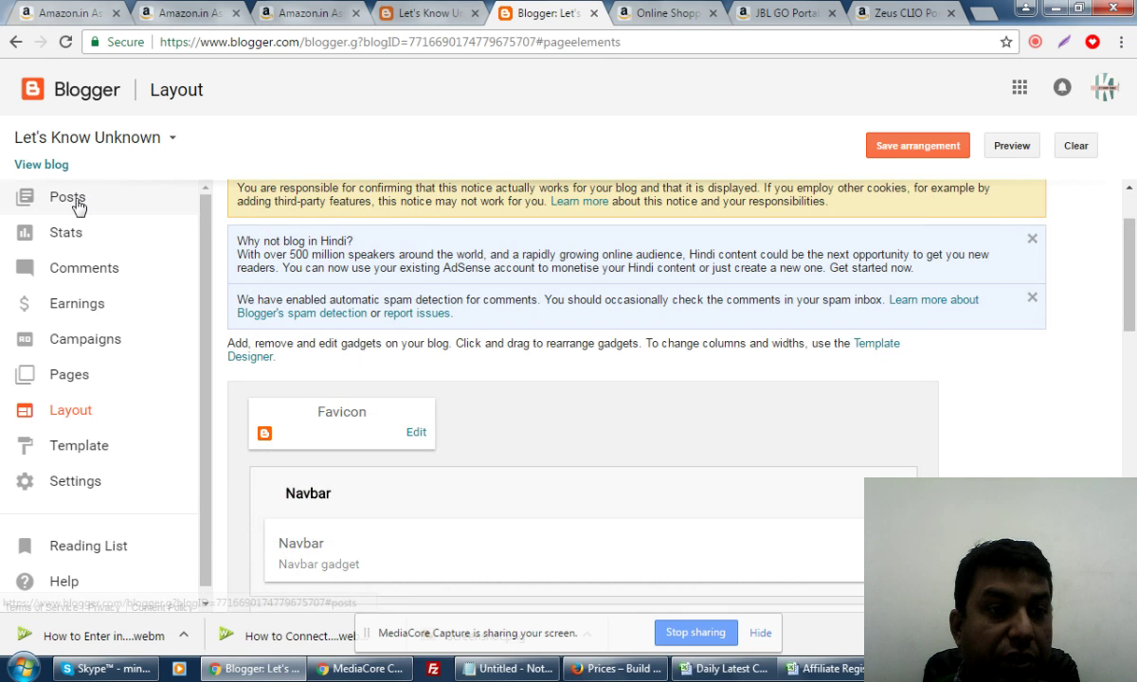
left_click(77, 200)
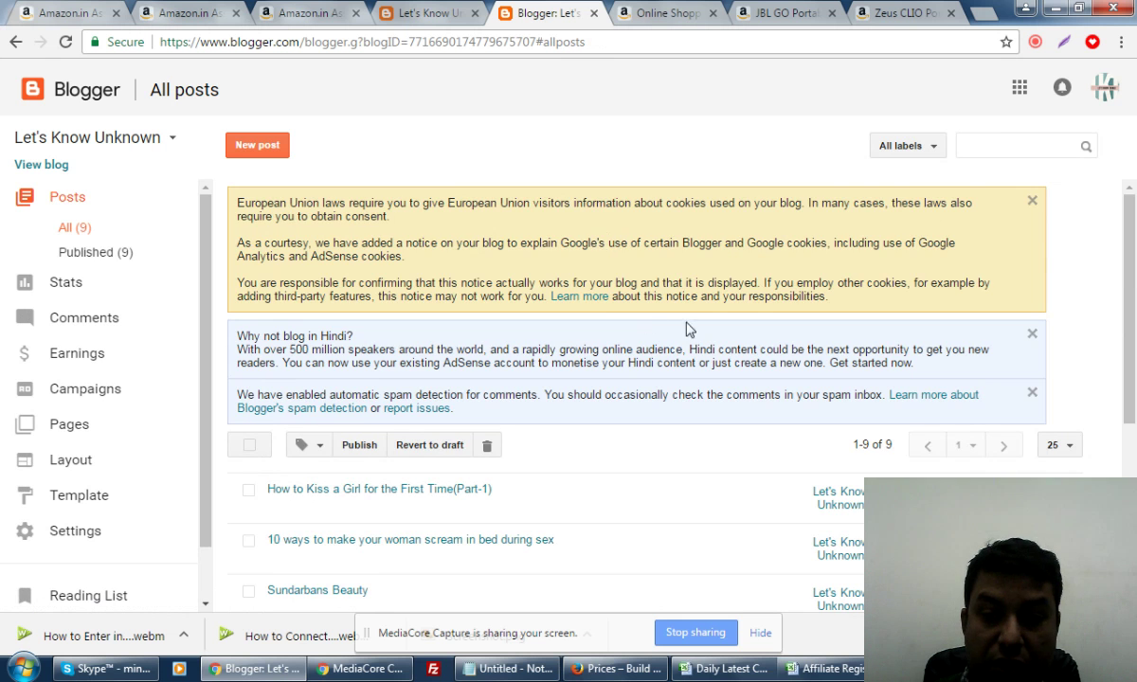
scroll(580, 352, "down", 2)
scroll(483, 373, "down", 2)
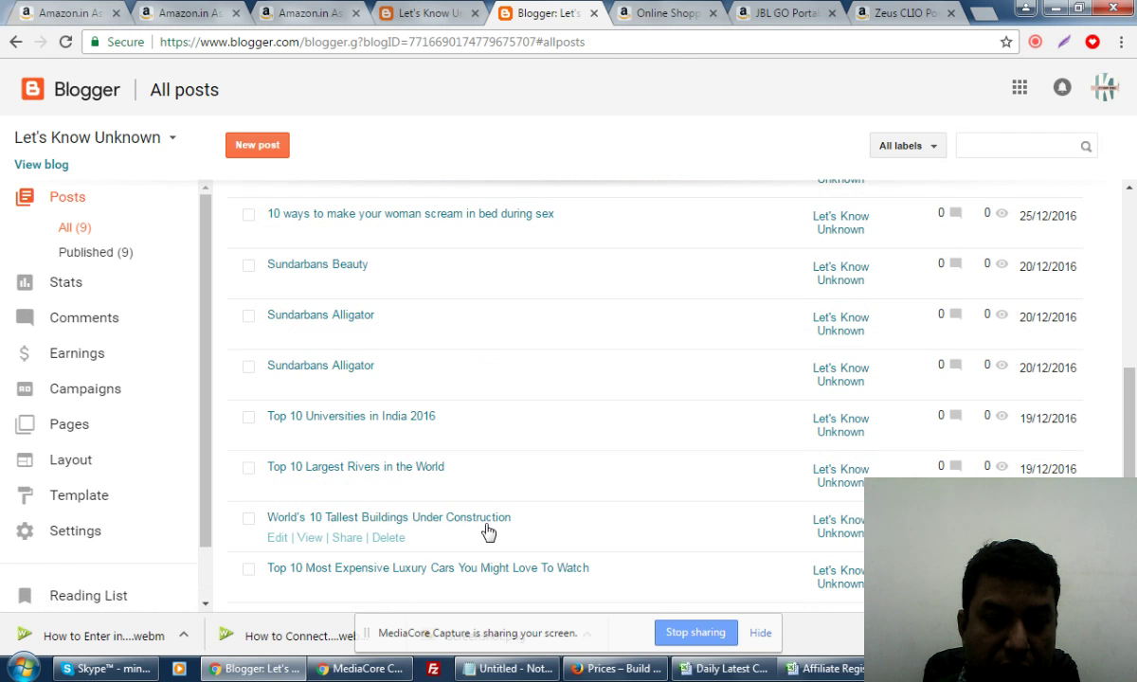
left_click(276, 537)
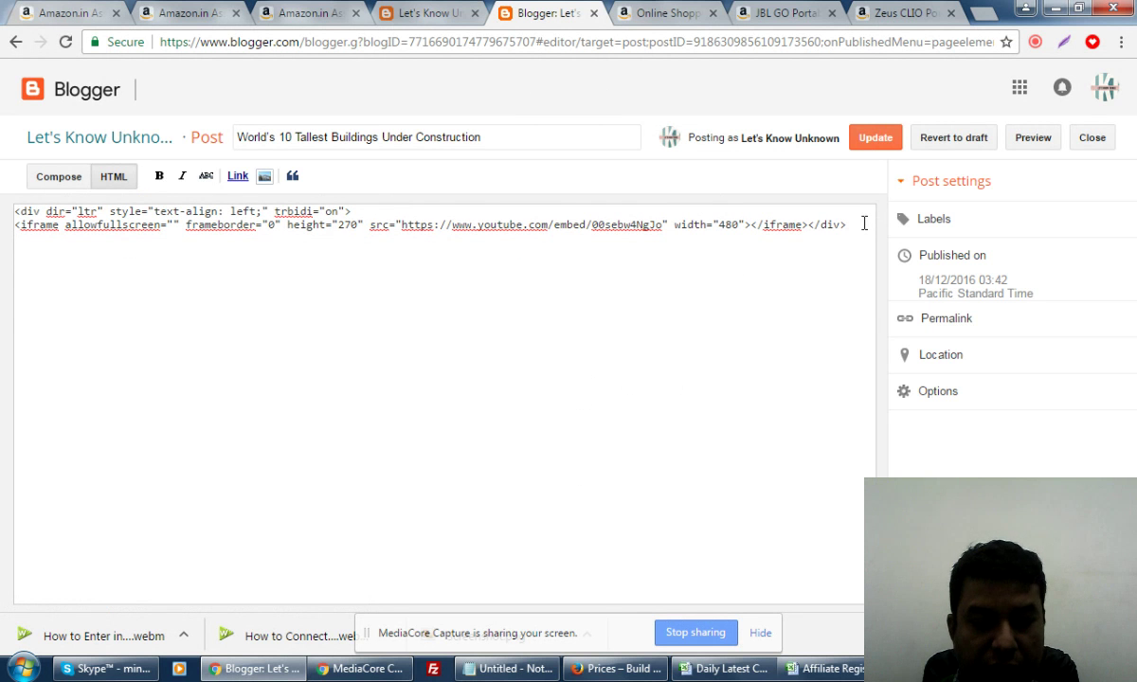
Step: Paste the widget code below the post's closing div, try to update and preview the post, and return to its editor
key("ctrl+v")
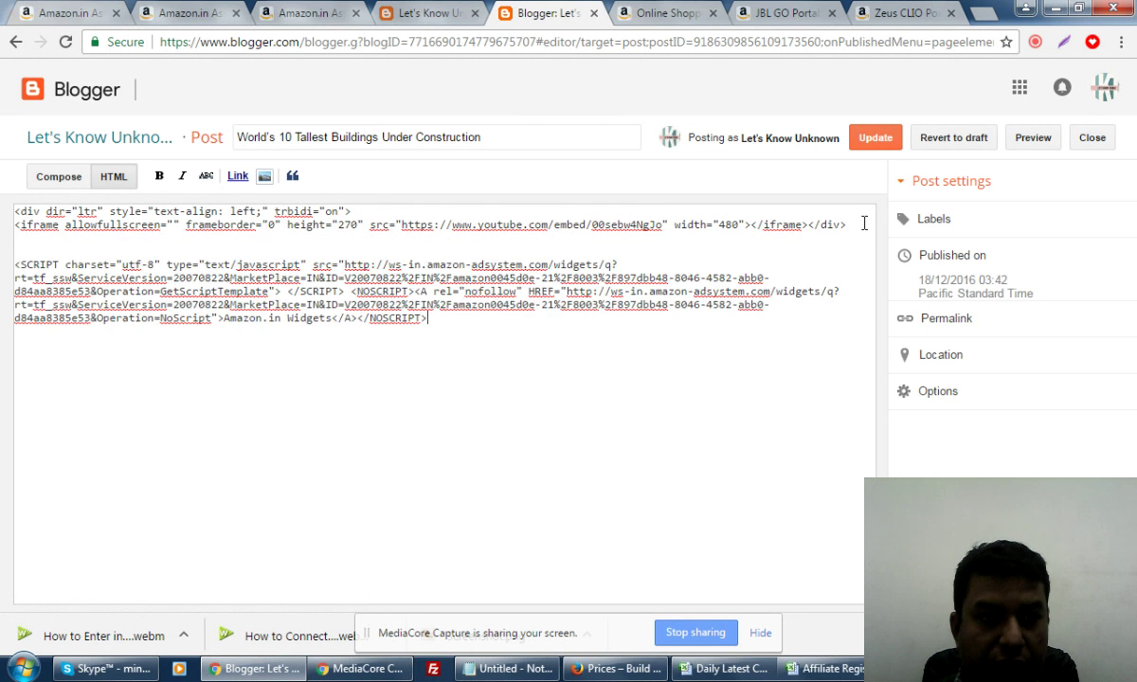
left_click(878, 138)
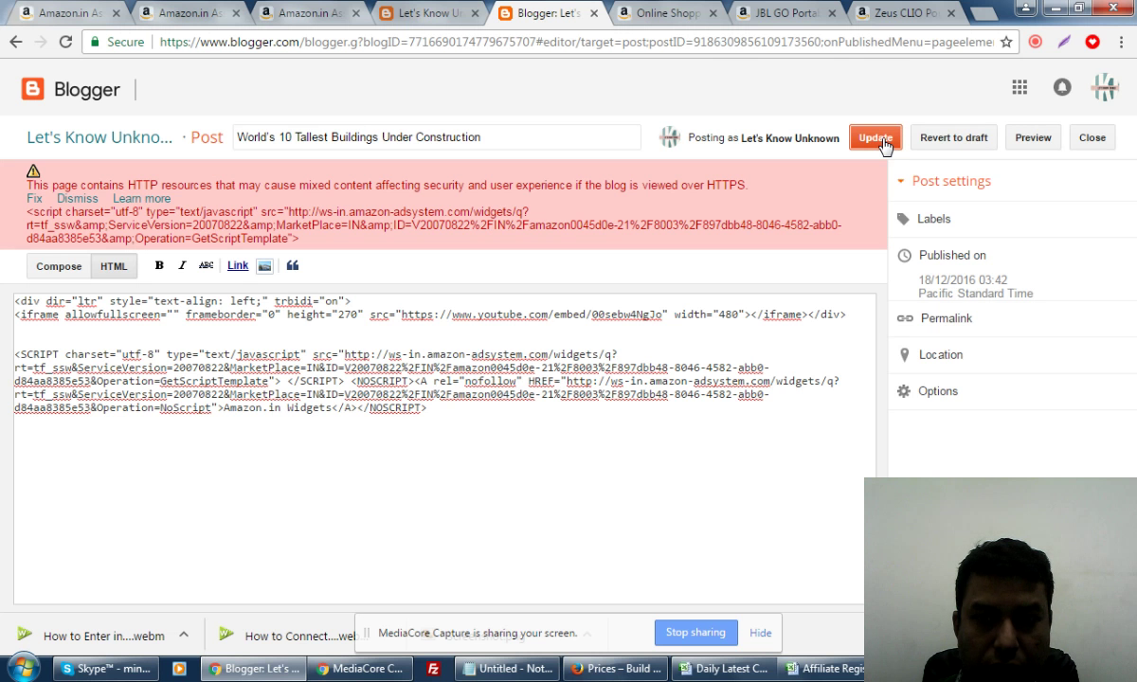
left_click(880, 139)
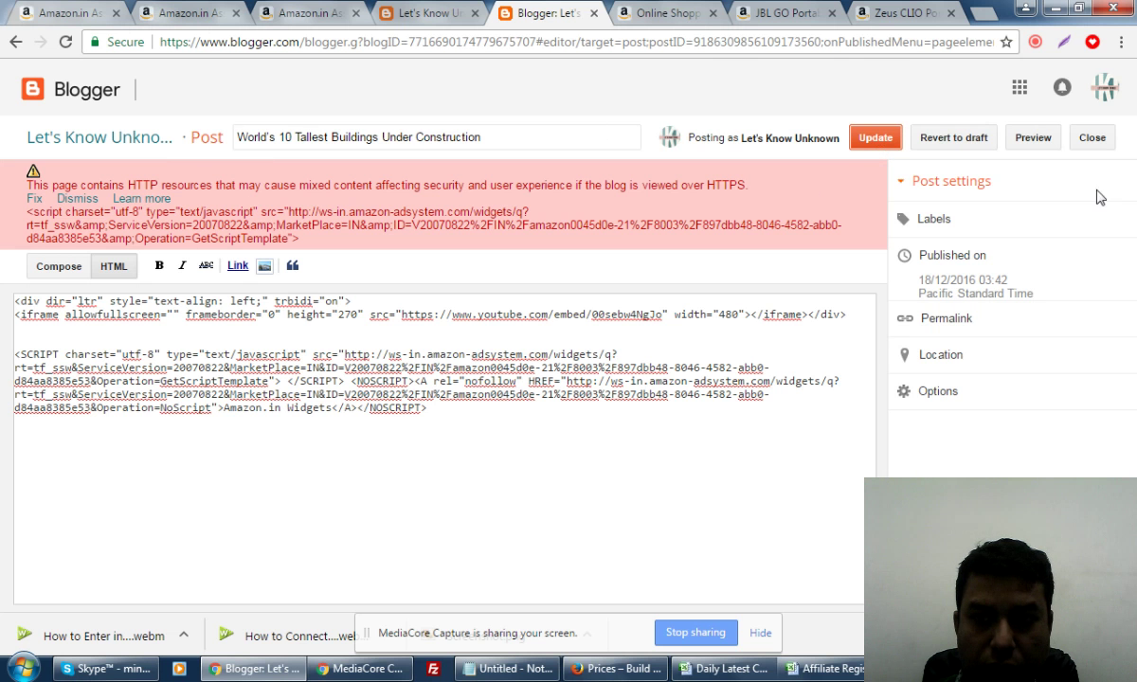
left_click(1032, 138)
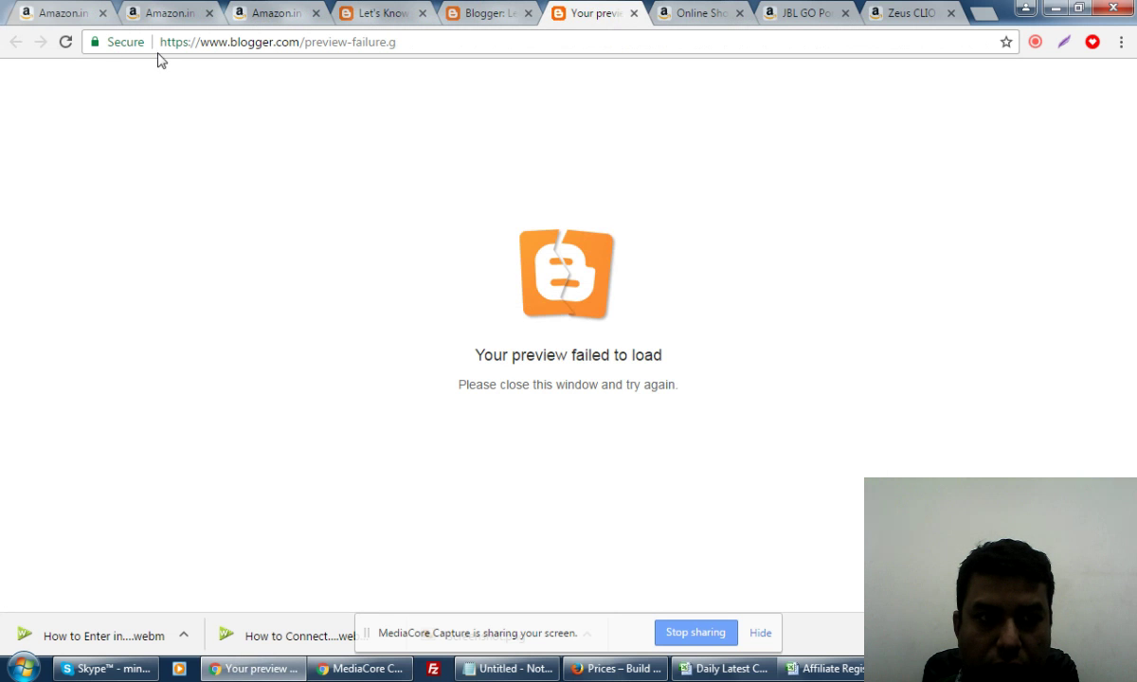
left_click(65, 41)
left_click(481, 15)
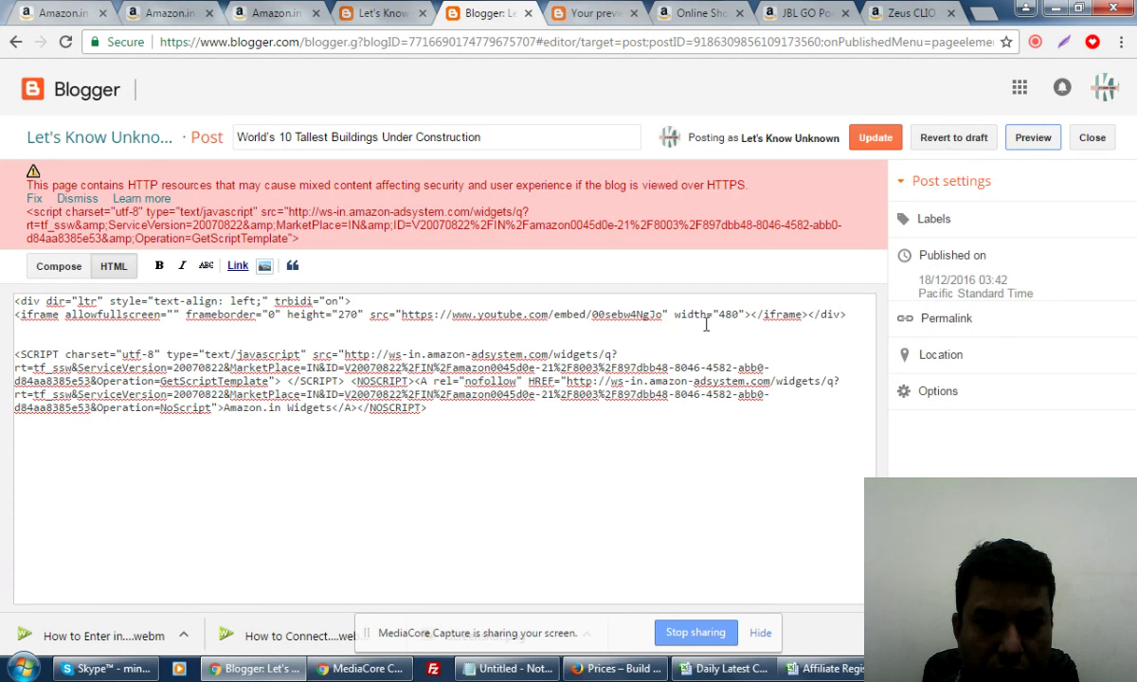
Step: Move the Amazon widget code inside the post's div, below the YouTube iframe, with blank lines around it
left_click_drag(808, 411, 29, 341)
key("ctrl+c")
key("BackSpace")
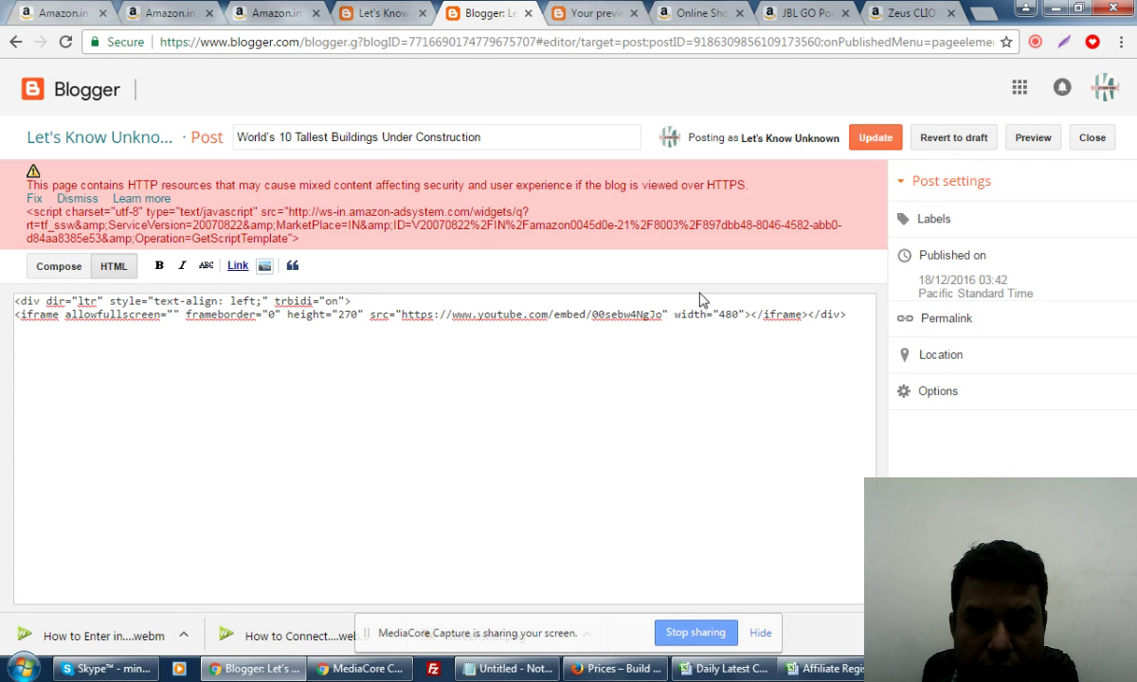
left_click(811, 314)
key("Return")
key("Return")
key("Return")
key("Return")
key("Return")
key("Return")
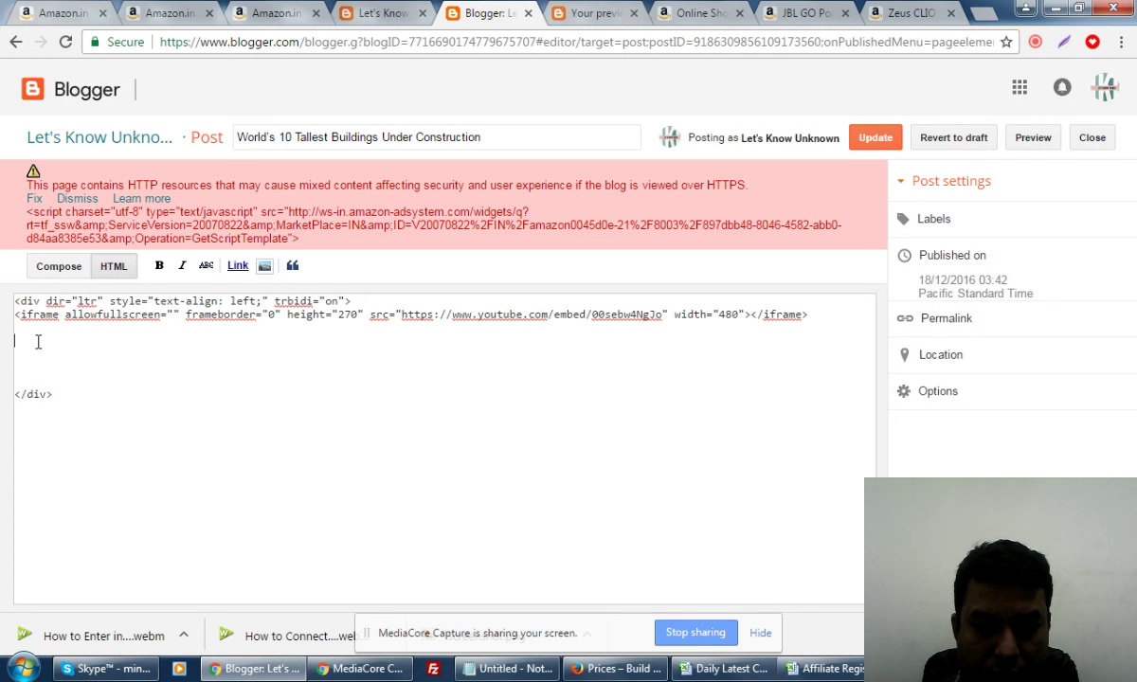
key("ctrl+v")
Step: Update the post, apply the offered fix for its HTTP resources, publish it, and close the post preview
left_click(866, 142)
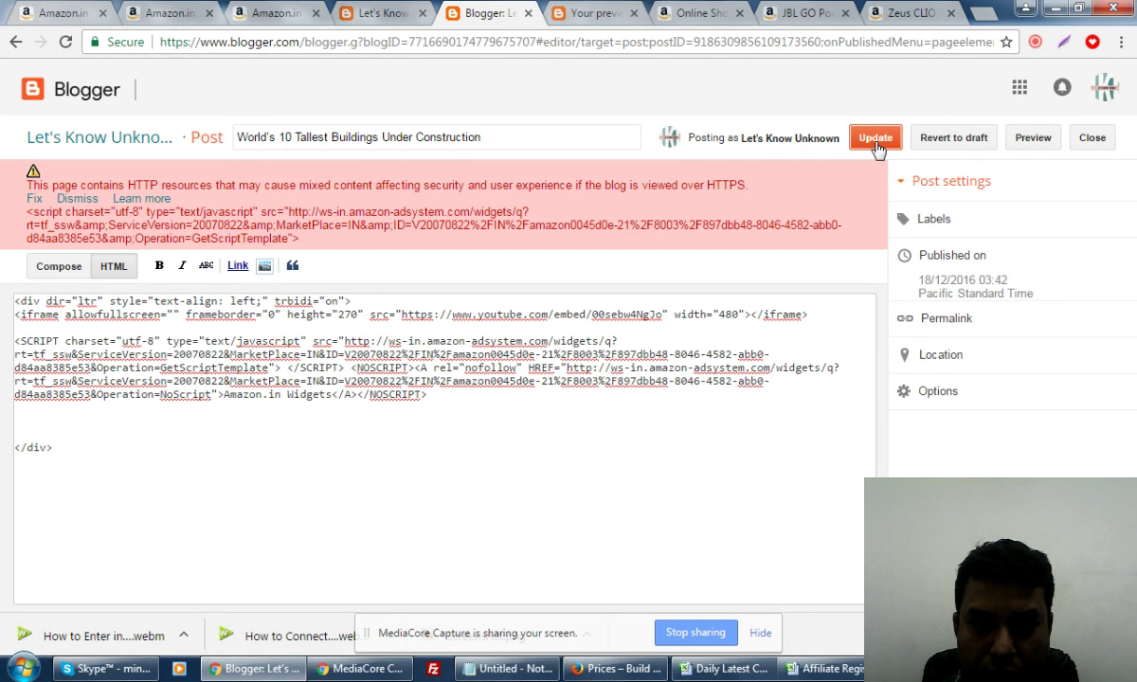
left_click(39, 202)
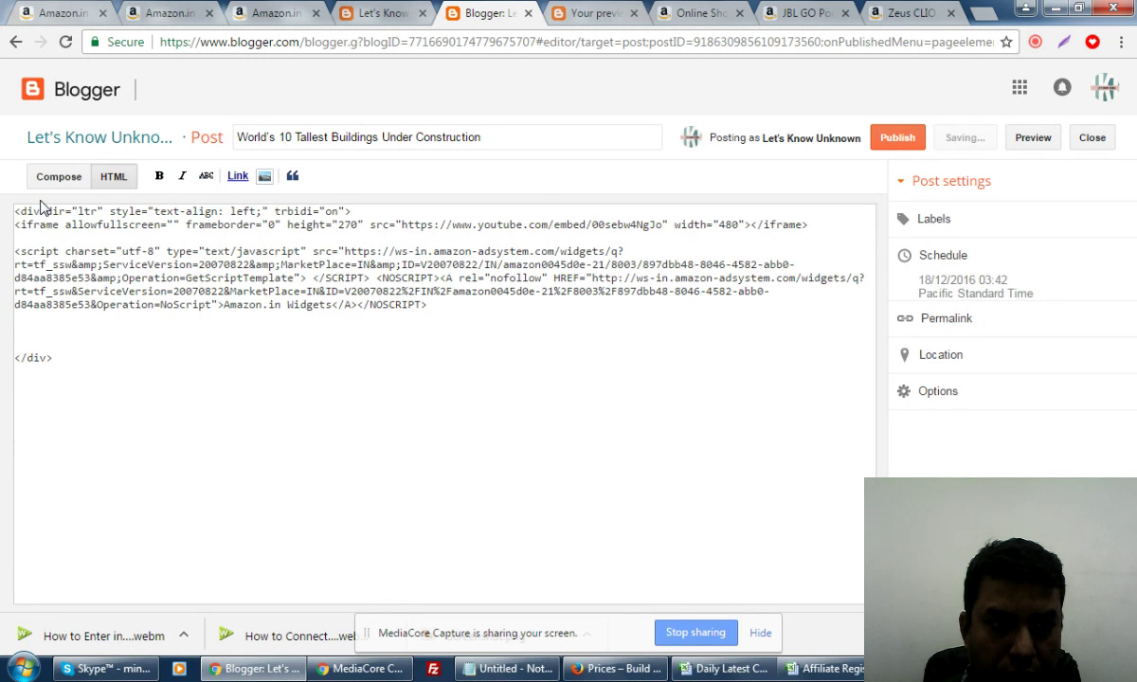
left_click(892, 141)
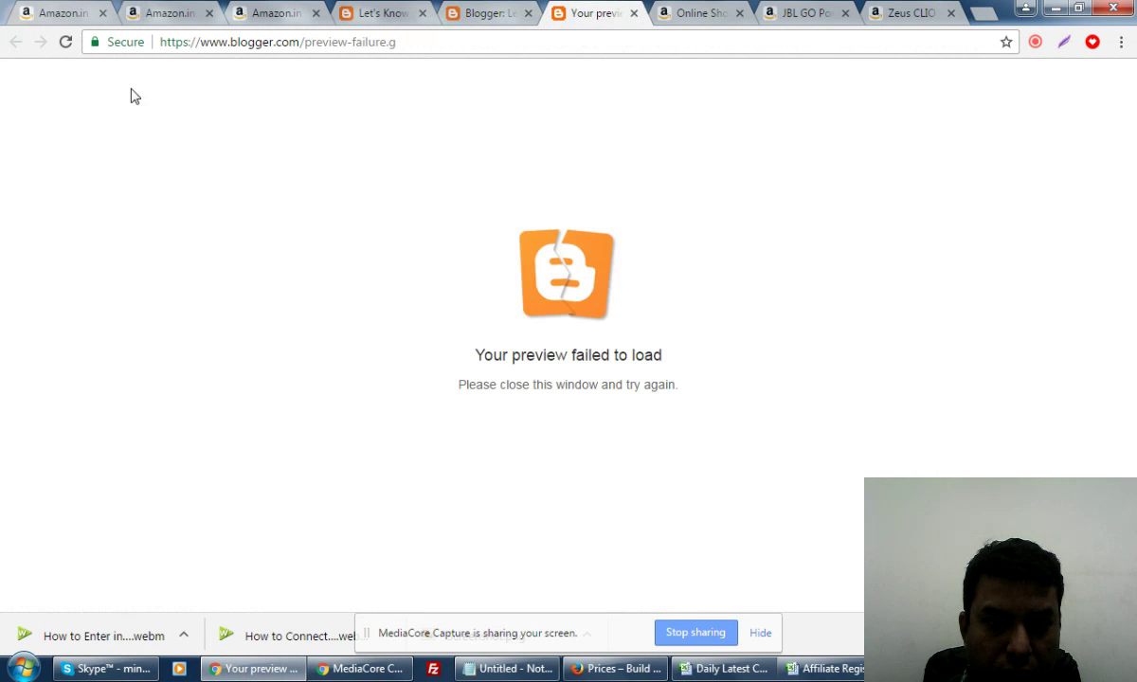
left_click(66, 41)
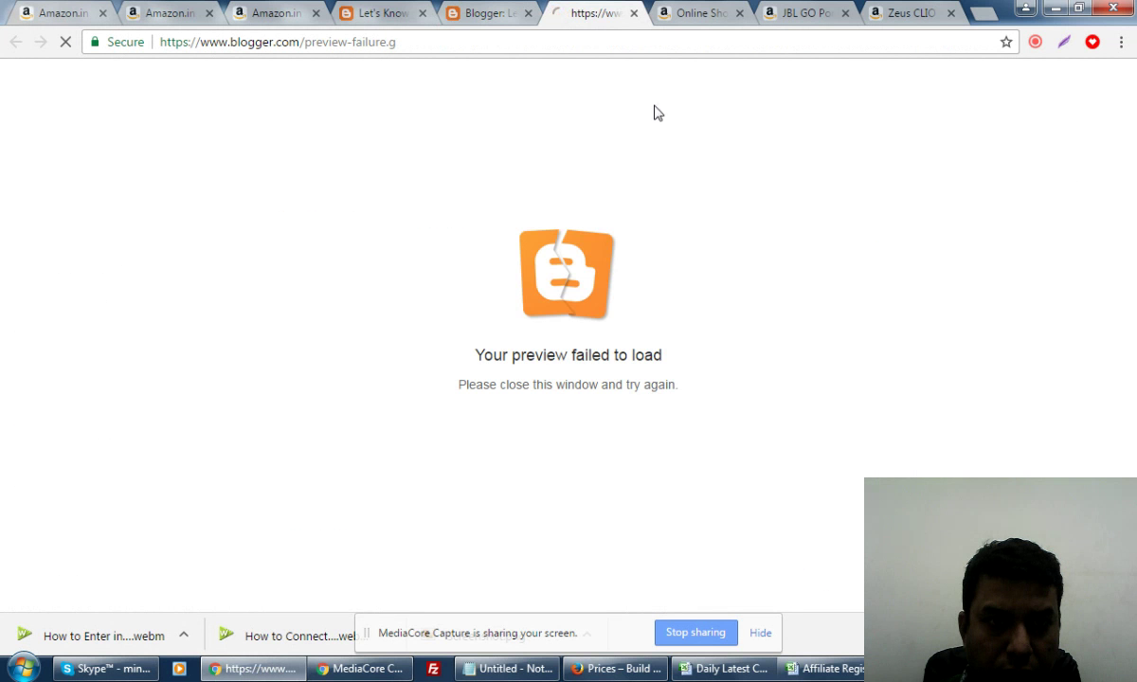
left_click(634, 13)
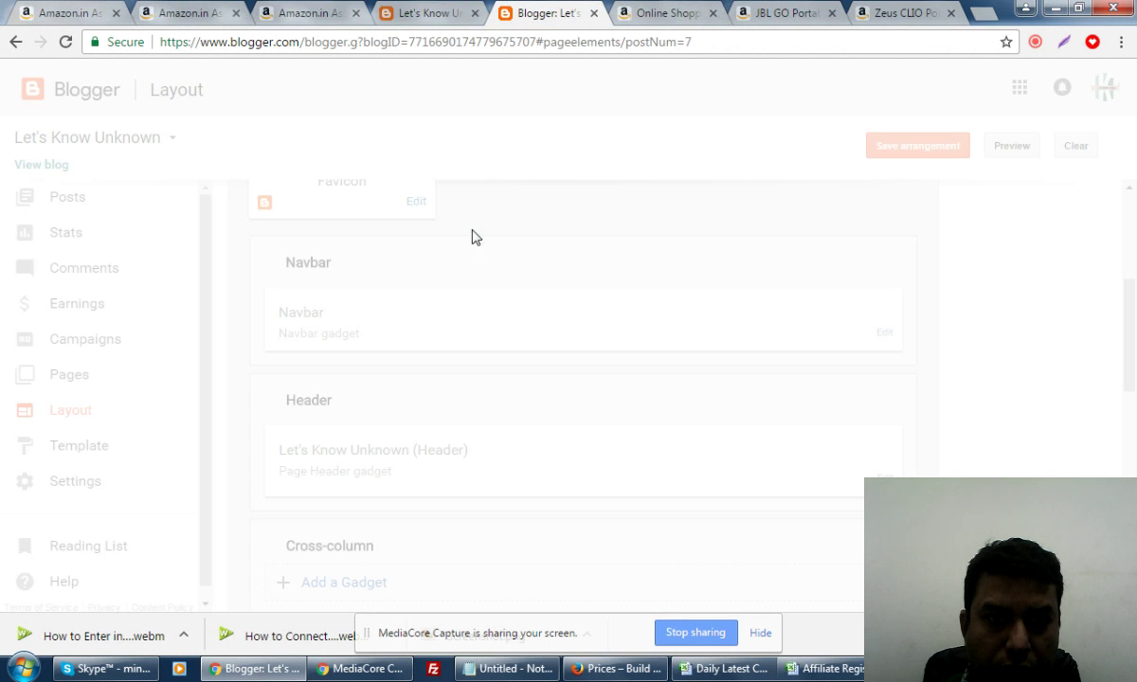
Step: Reload the live Let's Know Unknown blog and look through its posts and sidebar for the Amazon widgets
left_click(434, 13)
left_click(65, 41)
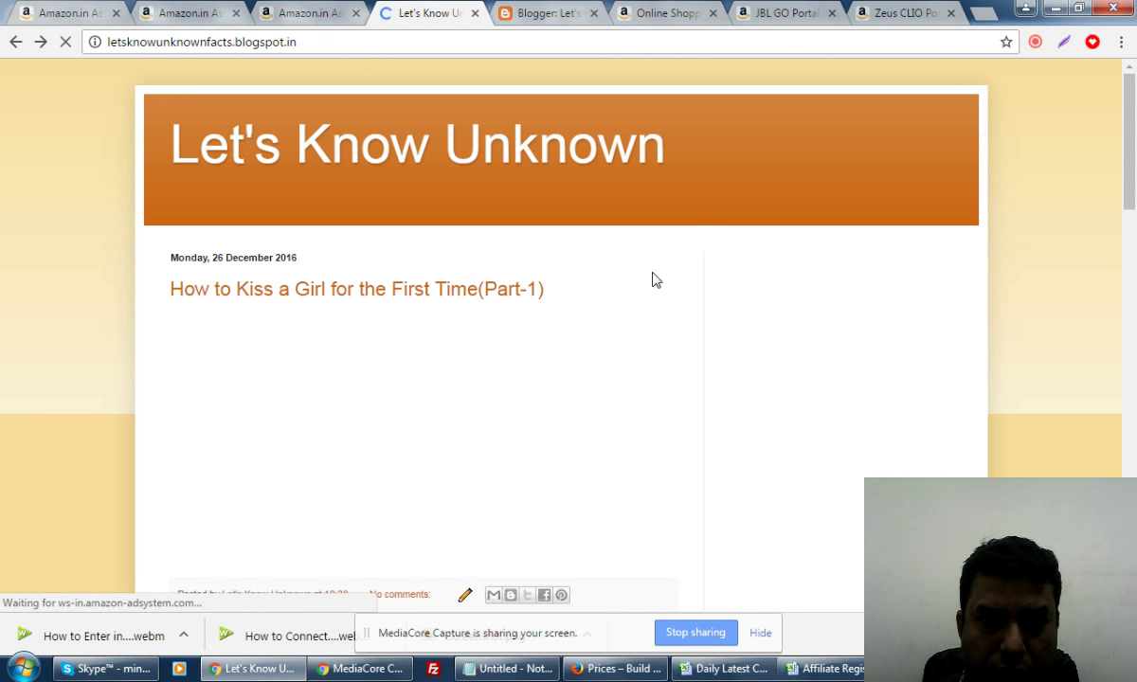
scroll(654, 280, "down", 3)
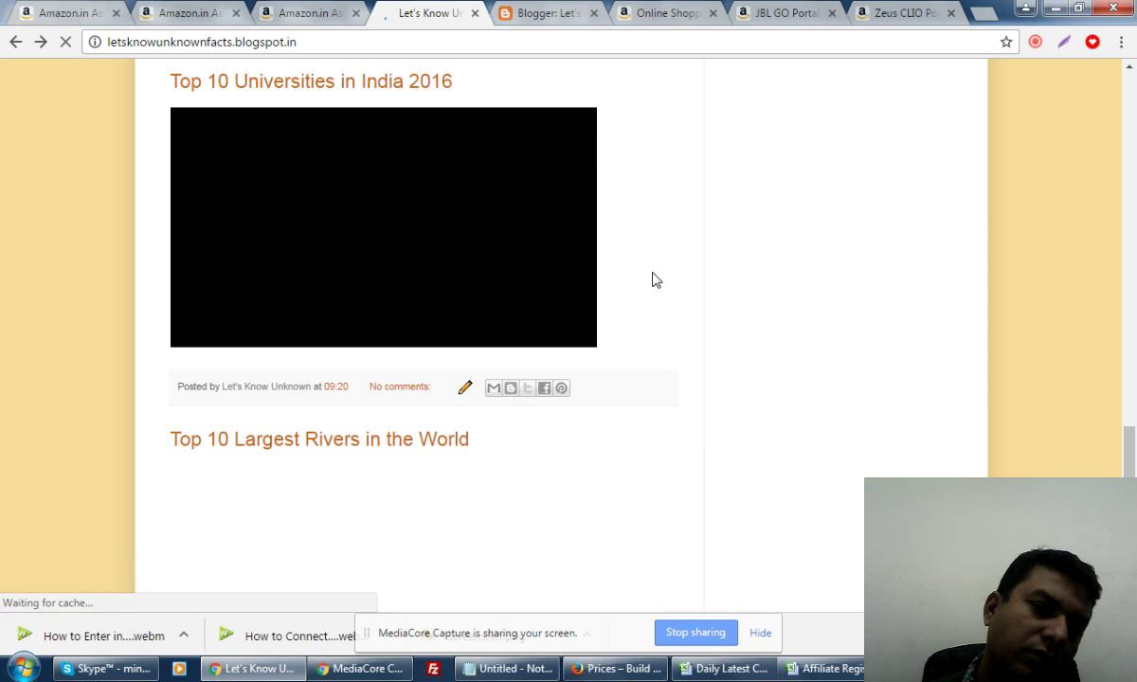
scroll(654, 280, "up", 5)
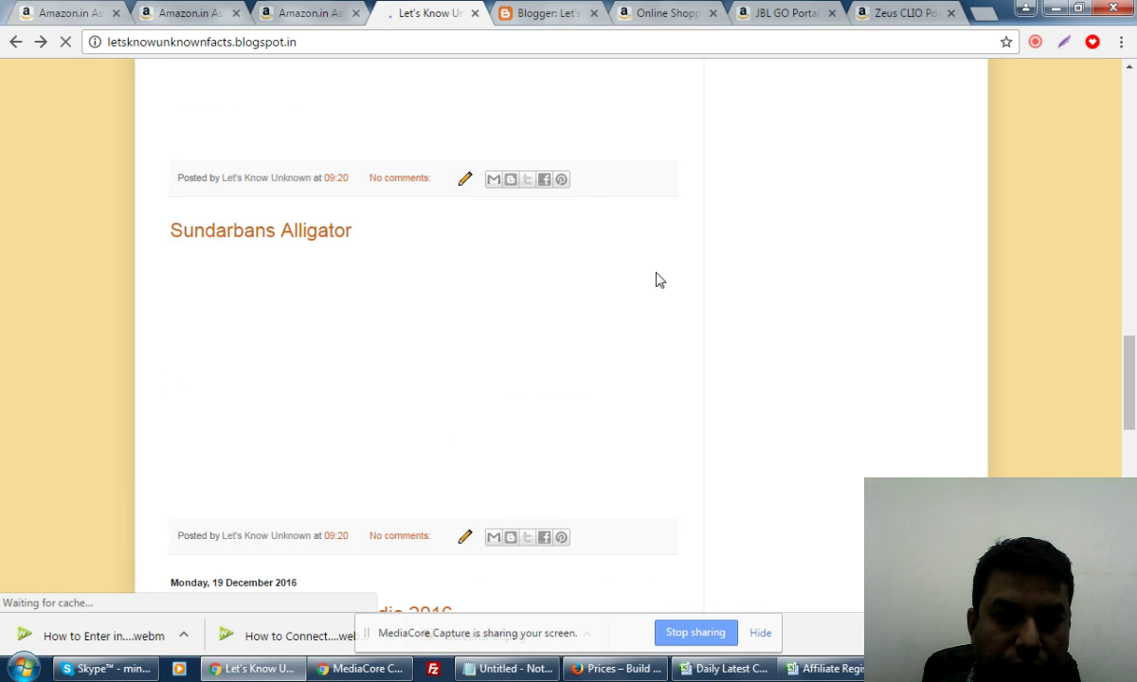
scroll(661, 280, "down", 7)
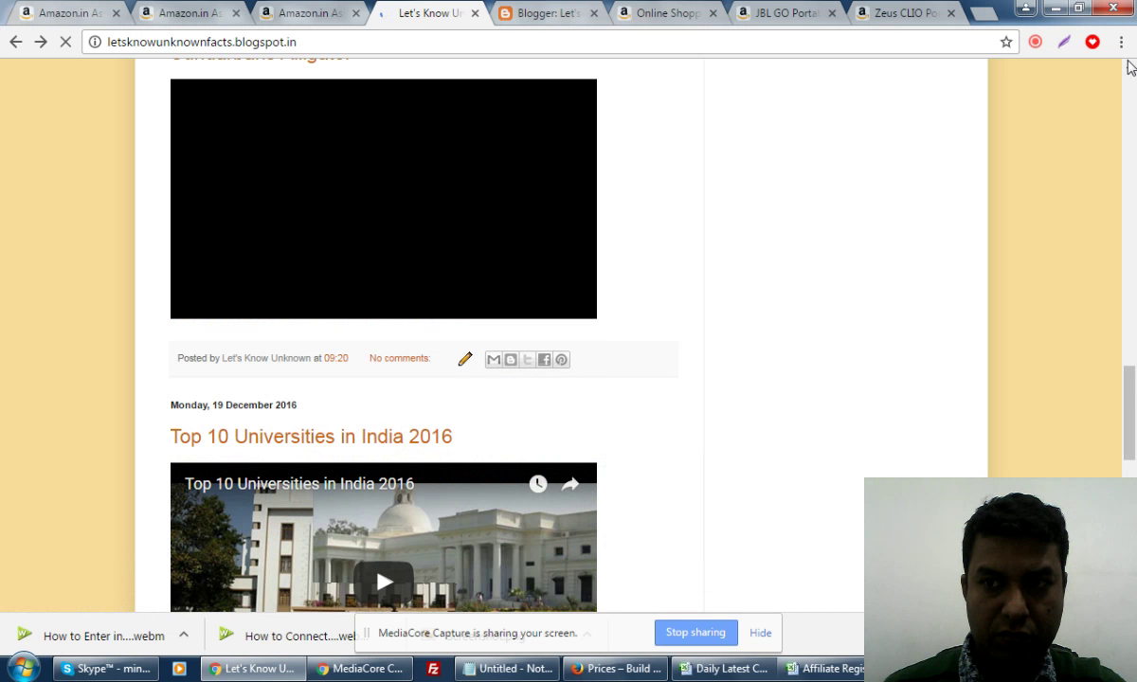
scroll(1130, 69, "up", 4)
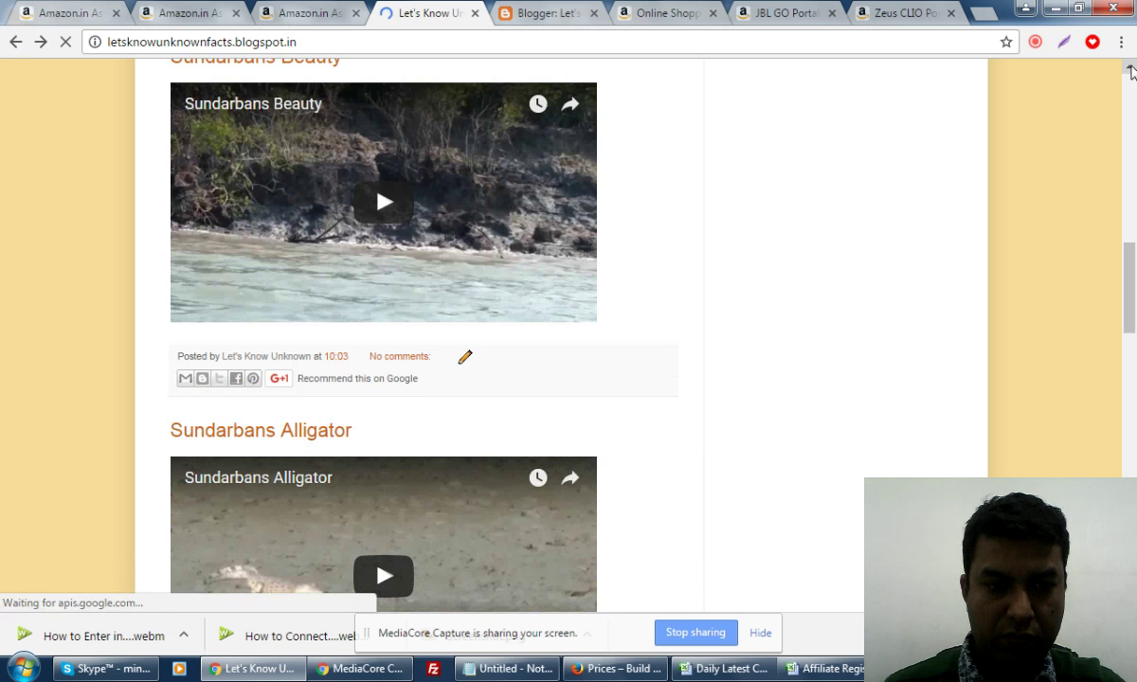
scroll(1129, 69, "up", 4)
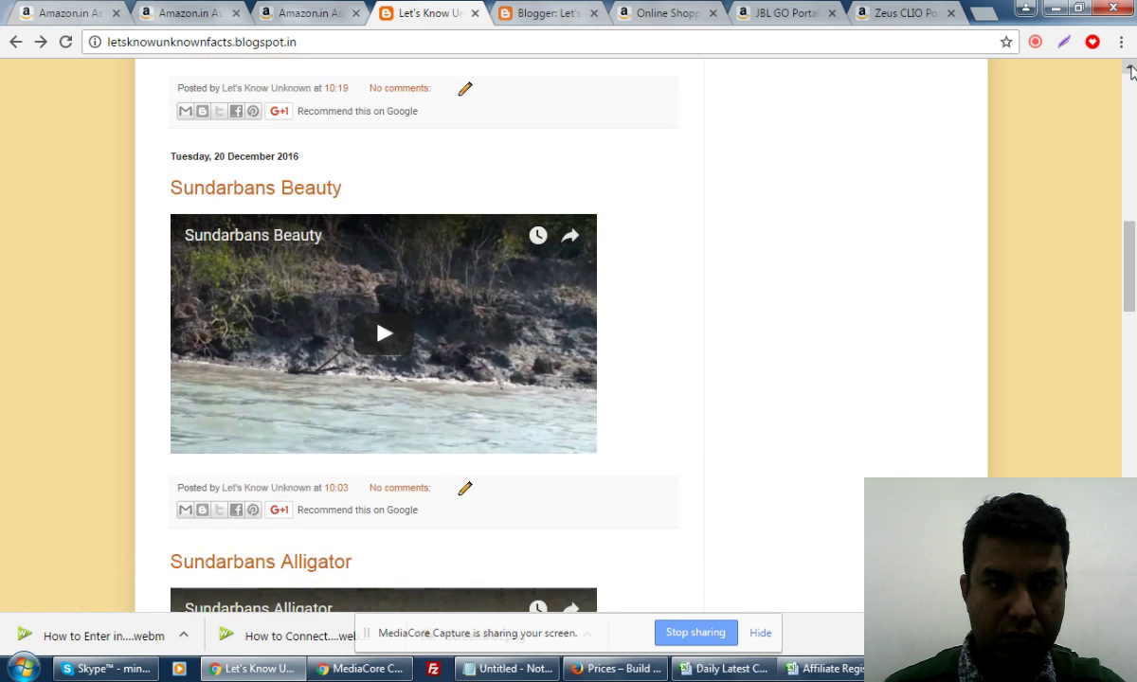
scroll(1130, 70, "up", 6)
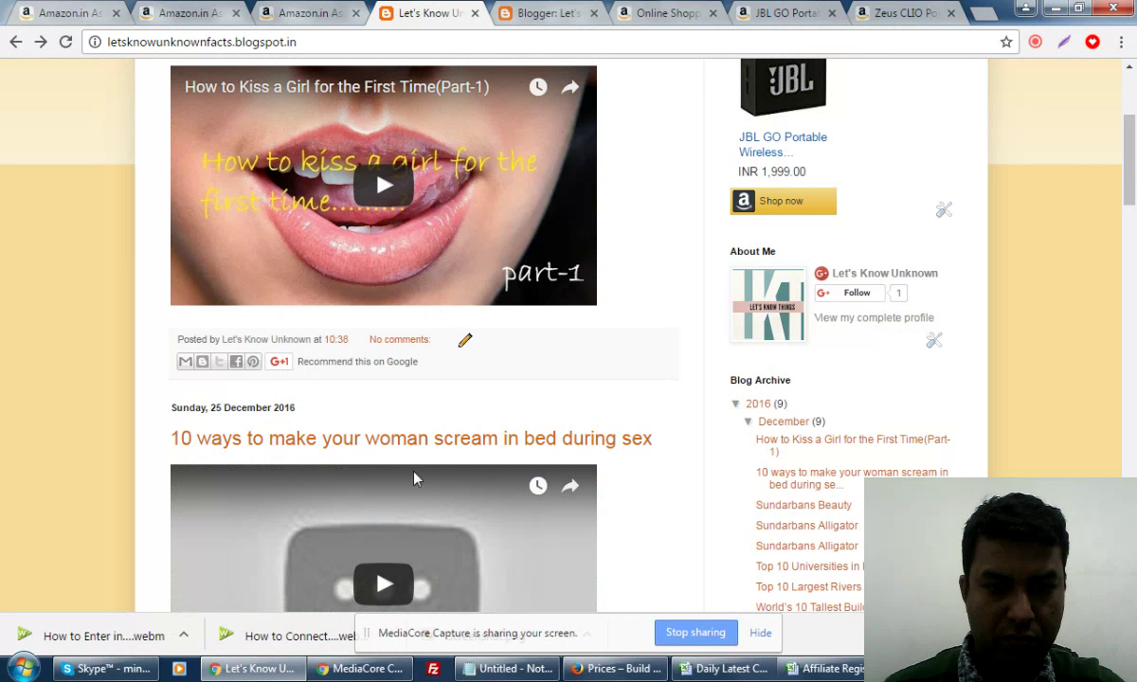
left_click(1130, 68)
scroll(1130, 68, "up", 3)
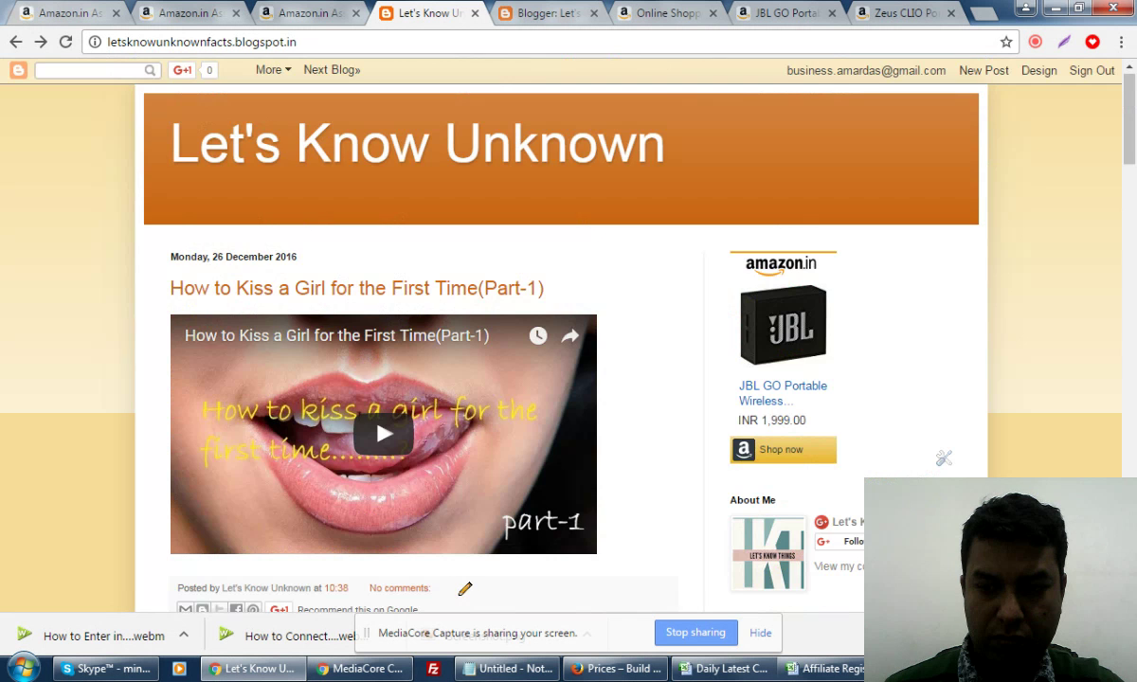
scroll(568, 332, "down", 10)
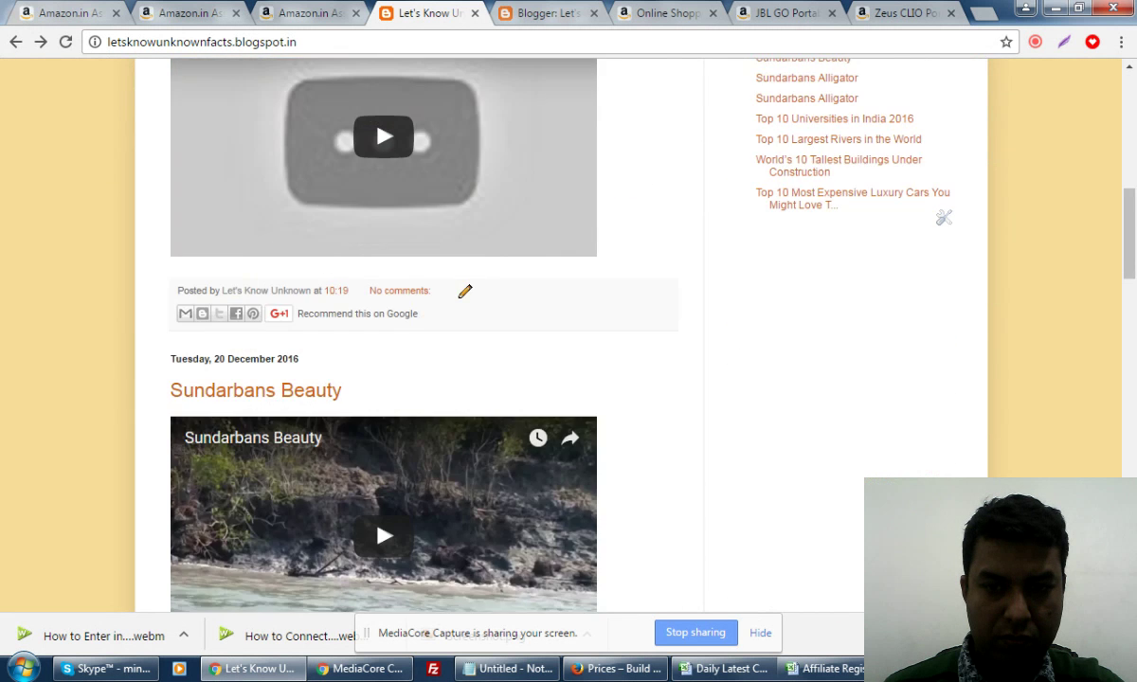
scroll(384, 332, "down", 7)
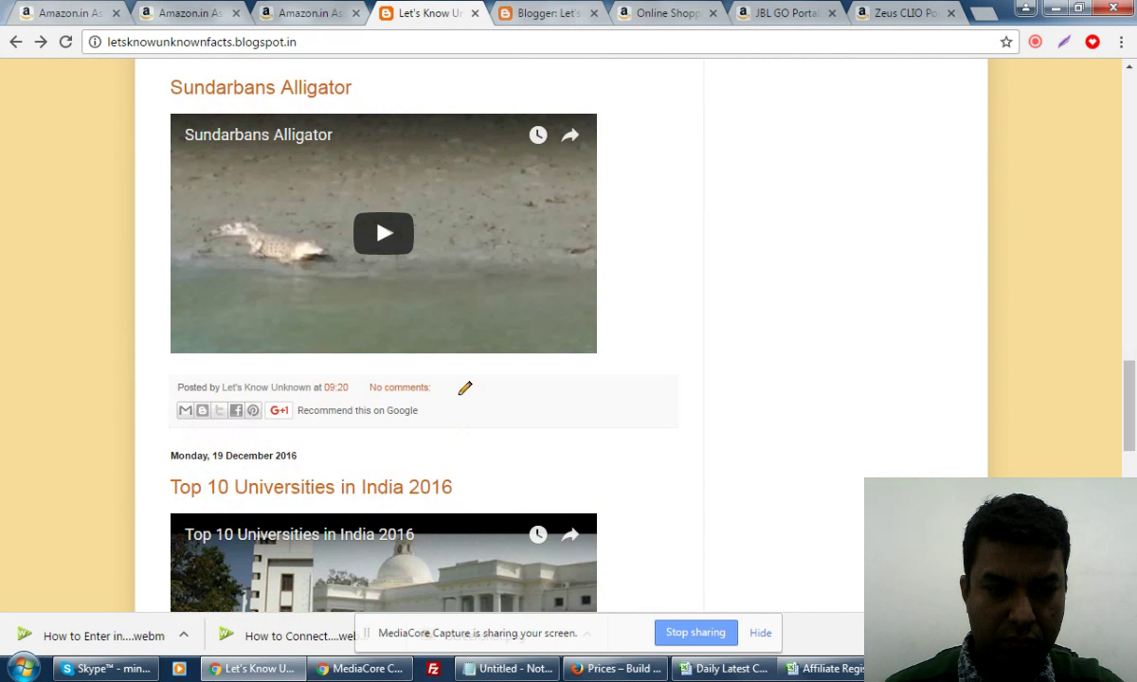
scroll(351, 202, "down", 9)
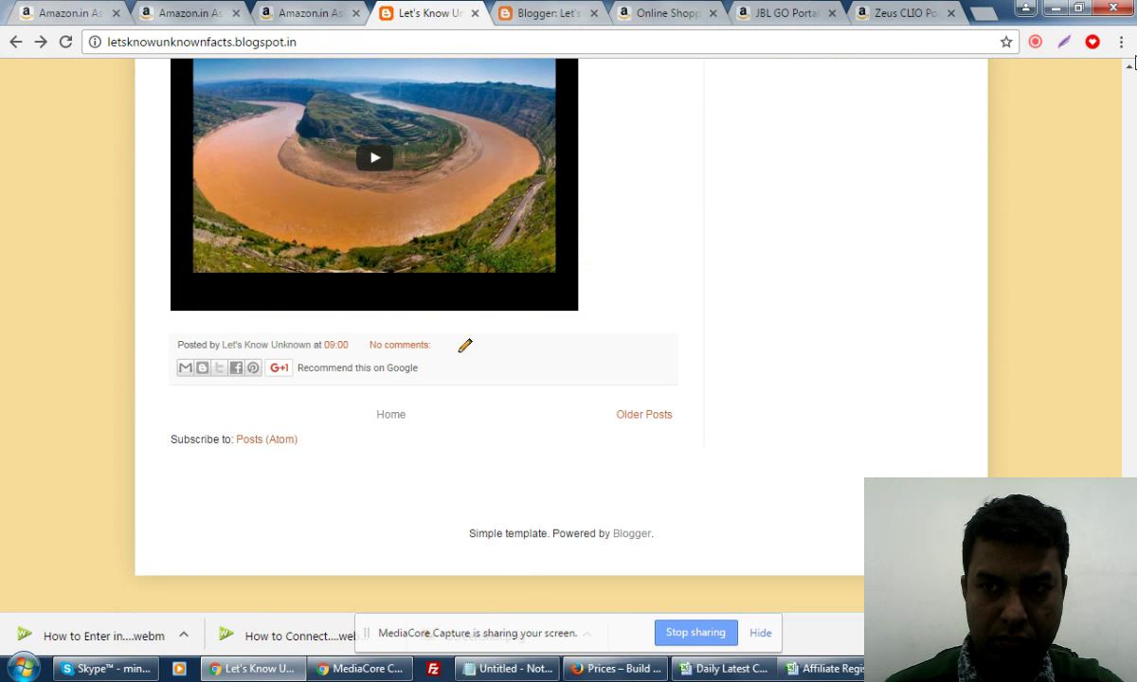
left_click(1129, 69)
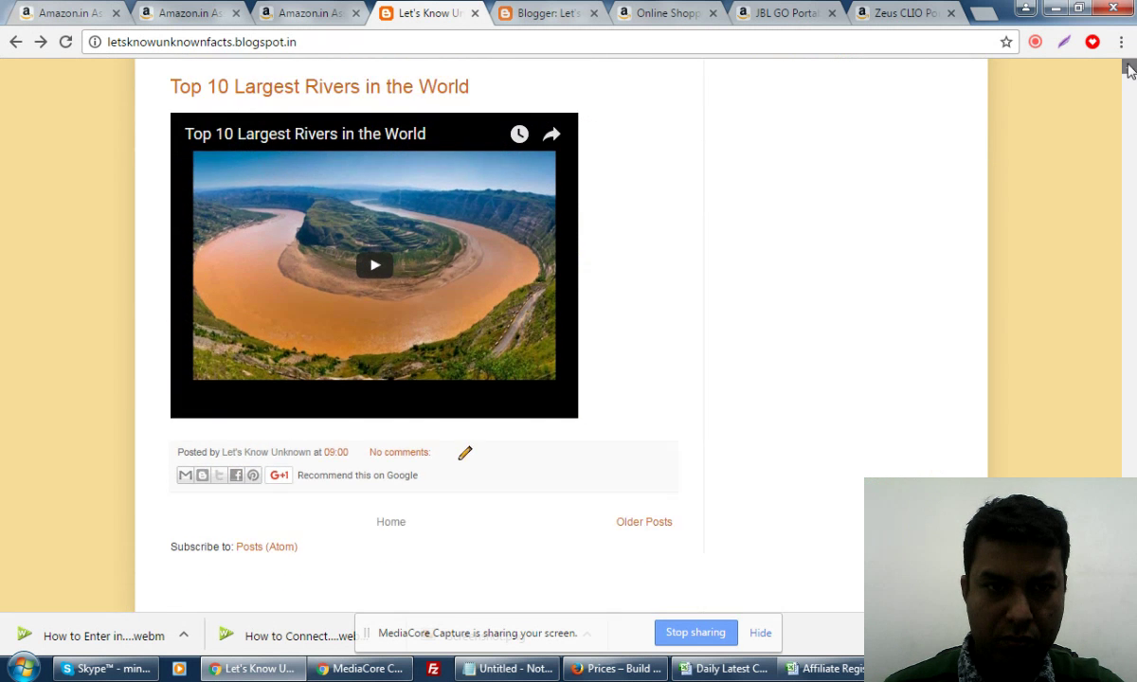
left_click(1129, 68)
Step: Open the post "Top 10 Largest Rivers in the World", check it for the Amazon widget, and return to the blog's home page
left_click(432, 123)
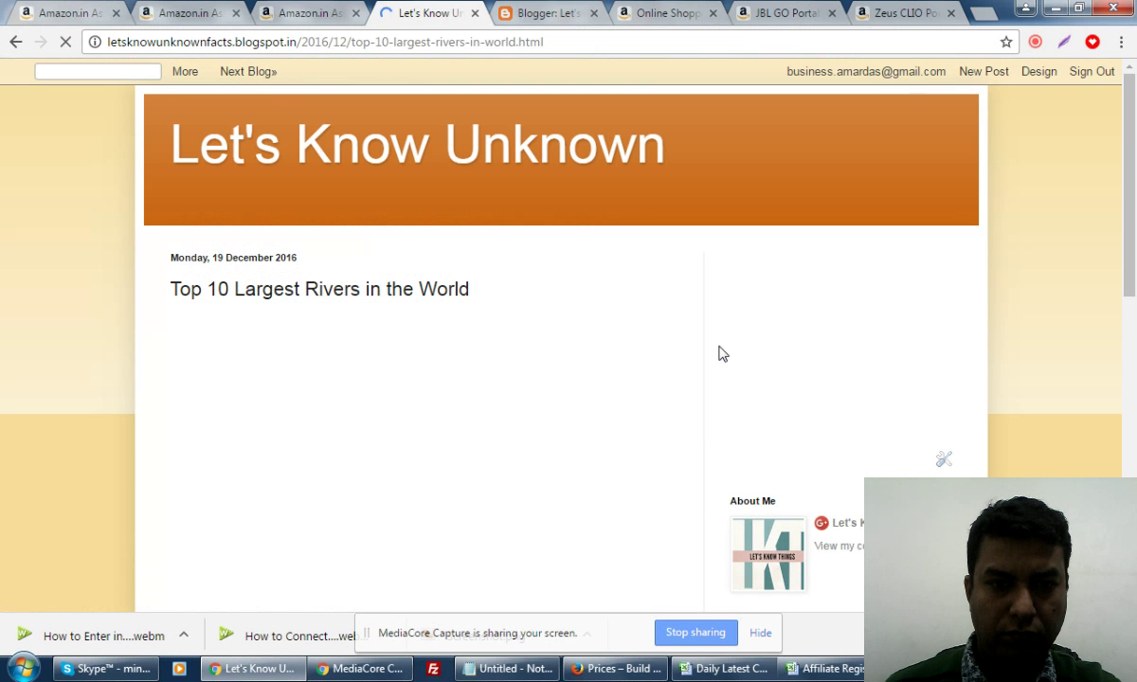
scroll(718, 354, "down", 3)
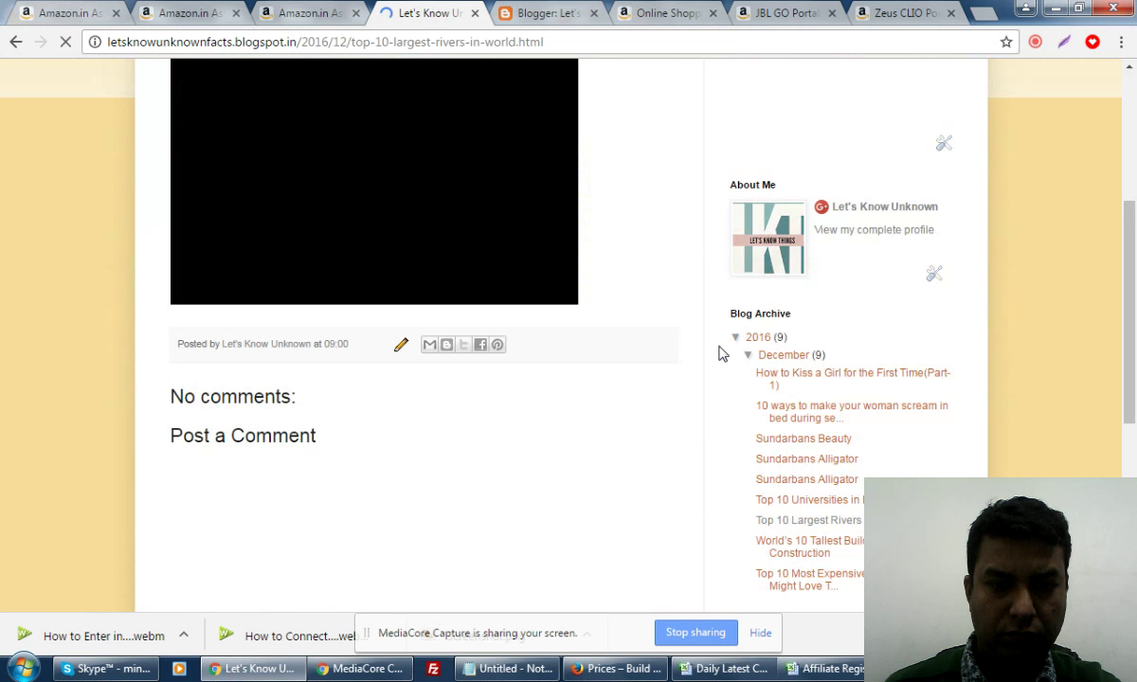
scroll(570, 109, "down", 1)
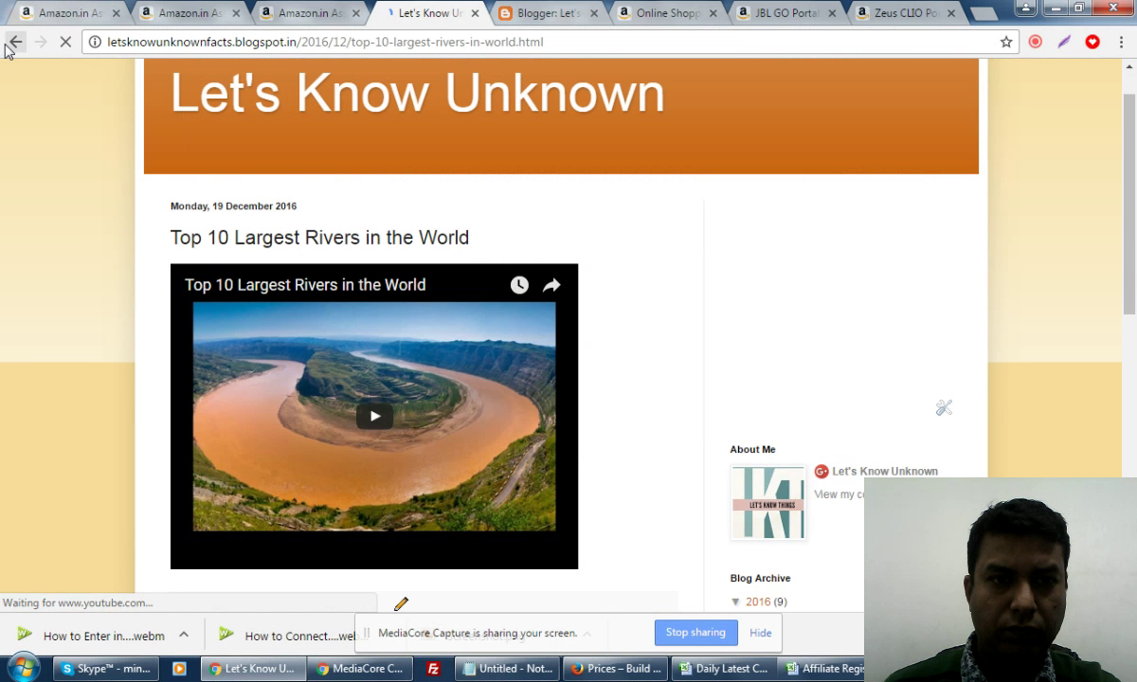
scroll(518, 294, "up", 1)
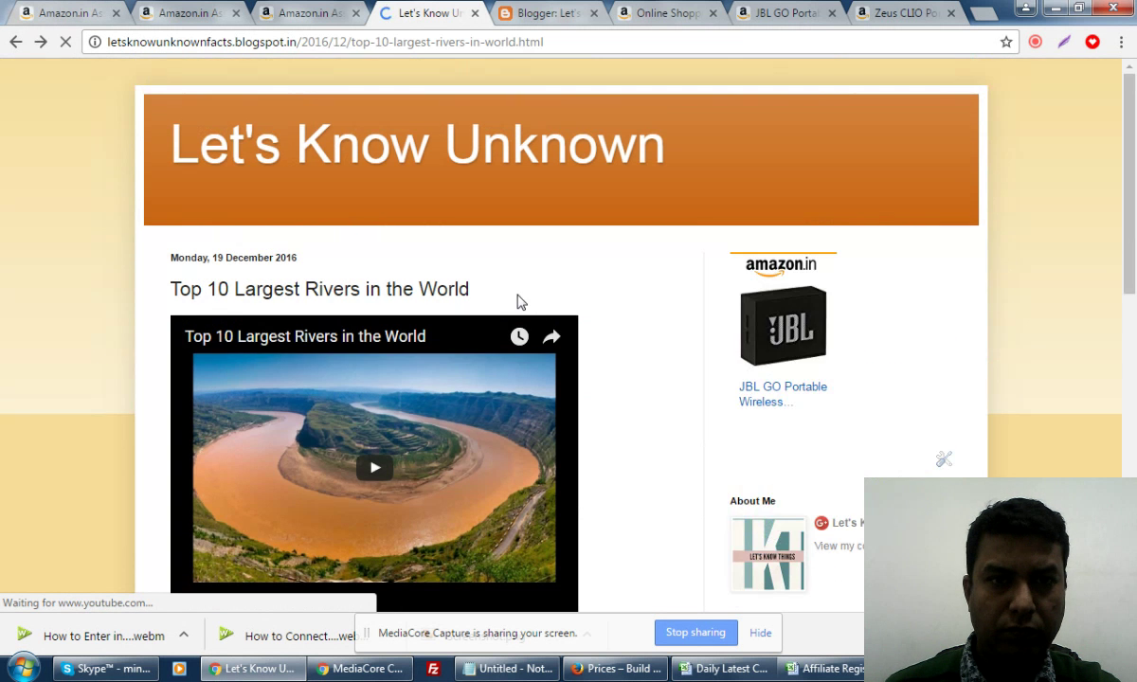
Step: Revisit the Sound Speaker widget code on Amazon Associates and reload the blog's Layout page in Blogger
left_click(165, 11)
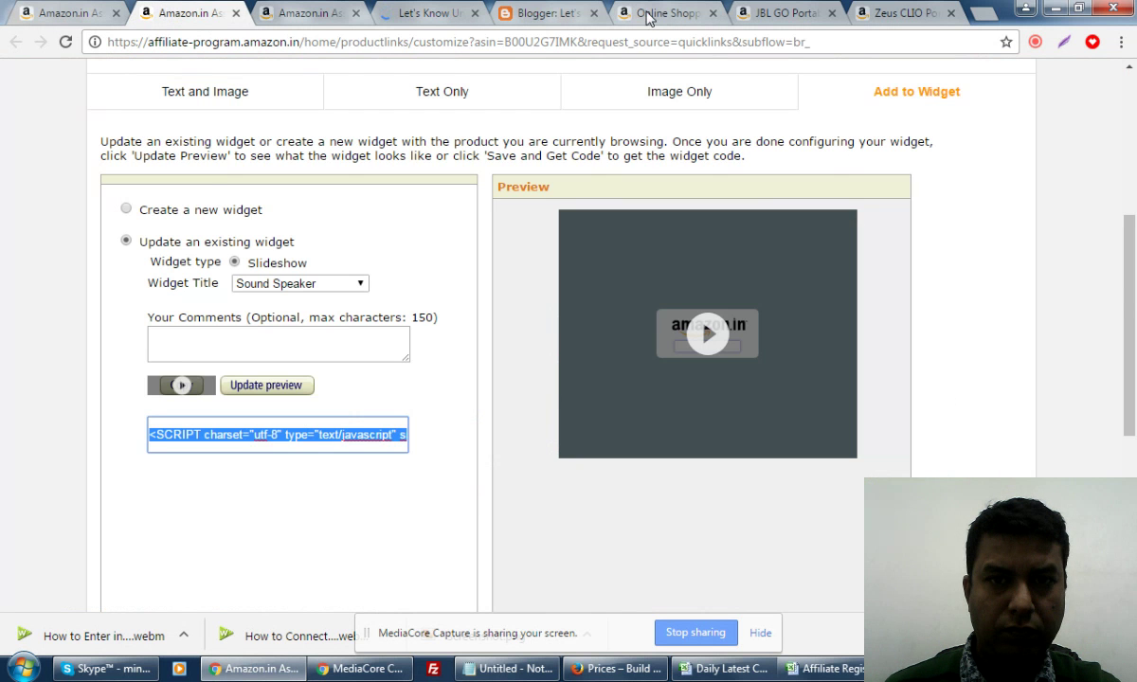
left_click(569, 13)
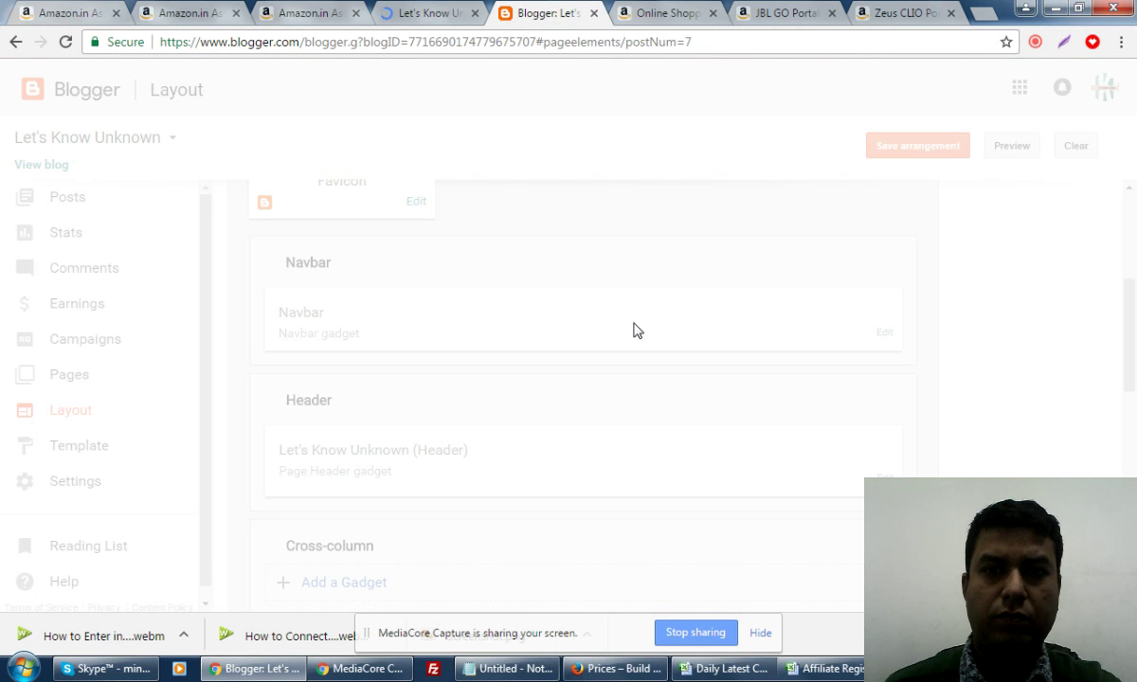
left_click(64, 43)
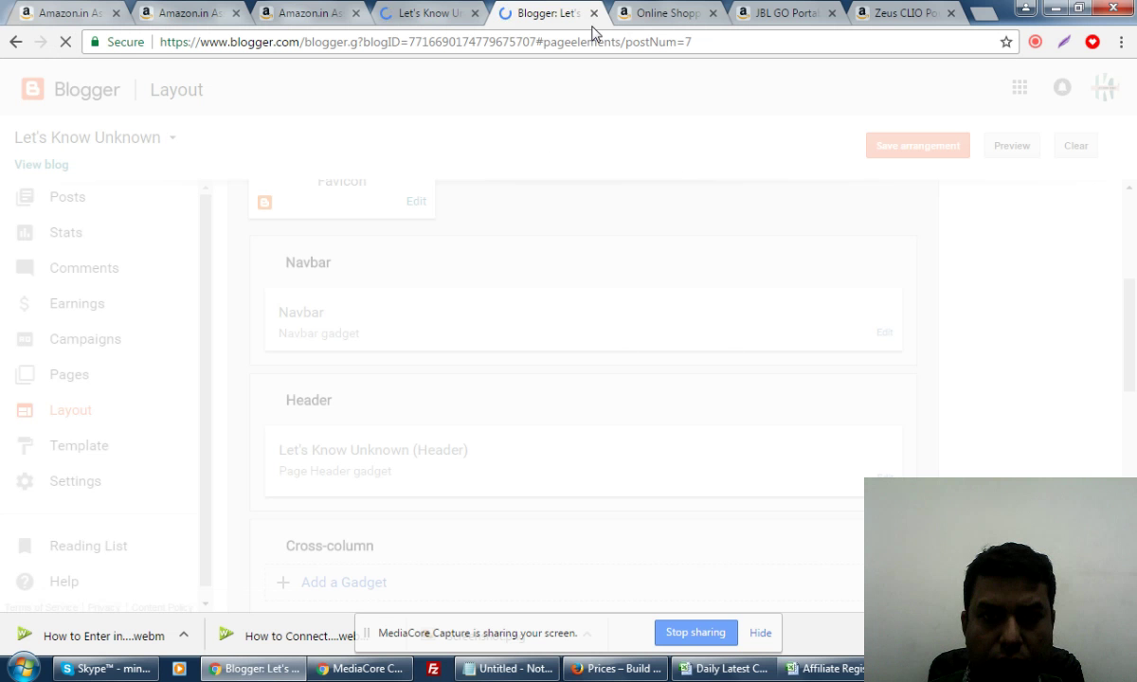
left_click(409, 21)
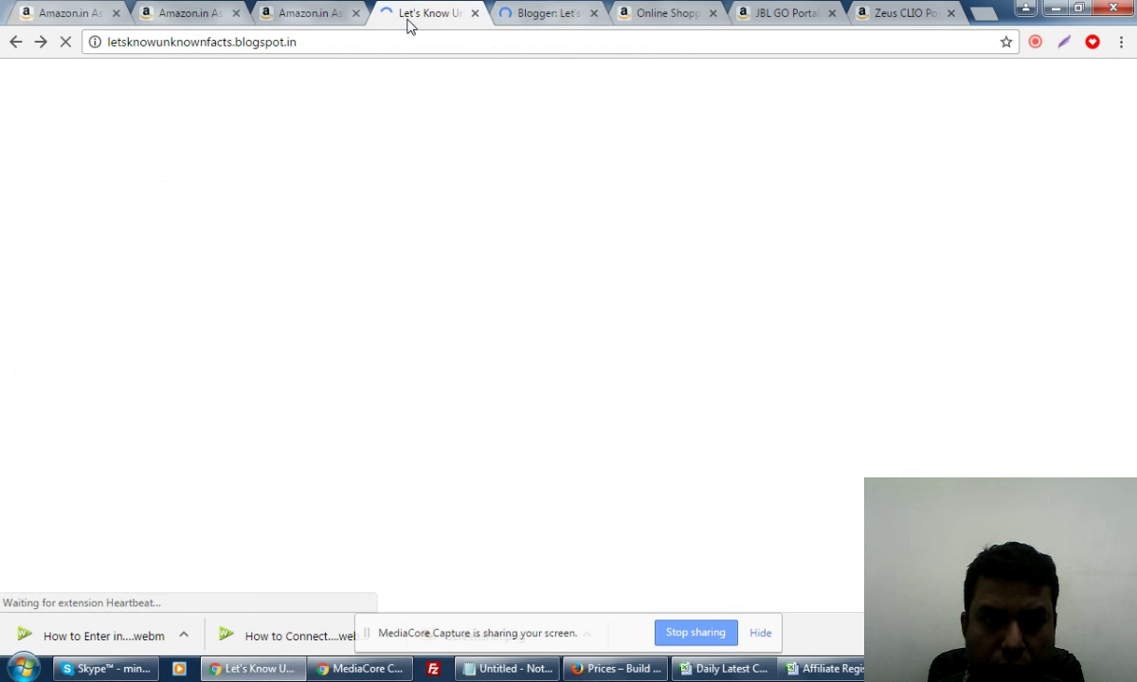
left_click(549, 15)
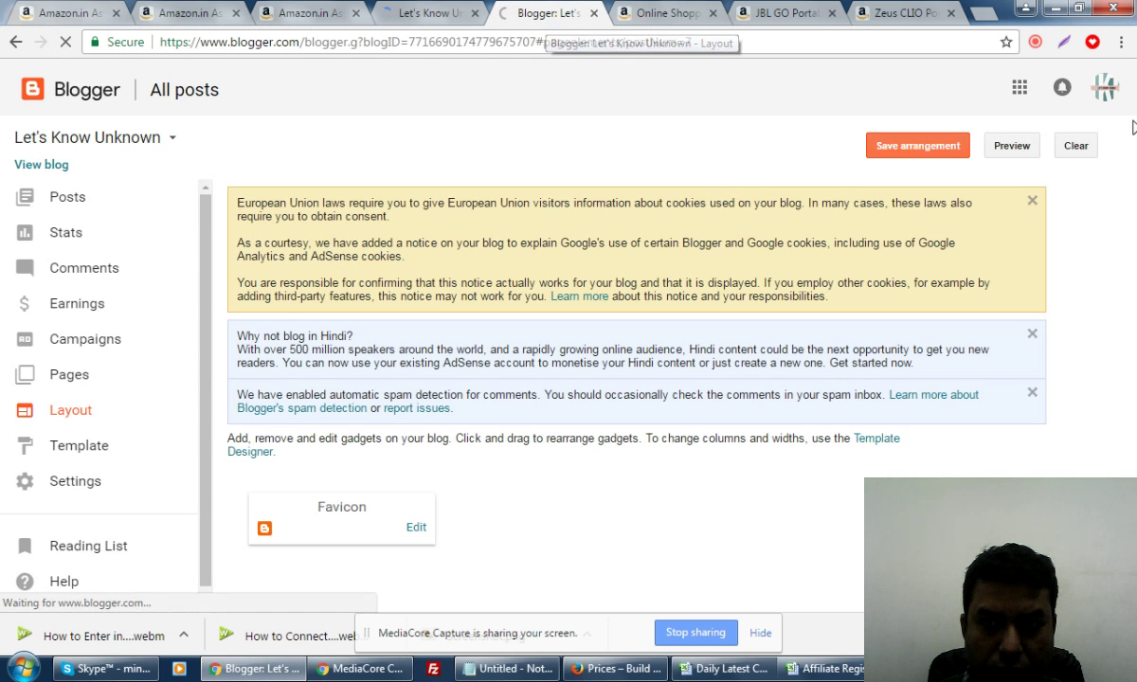
Step: Add an HTML/JavaScript gadget containing the copied Amazon widget code to sidebar-right-1 and save the layout arrangement
left_click_drag(1128, 249, 1132, 474)
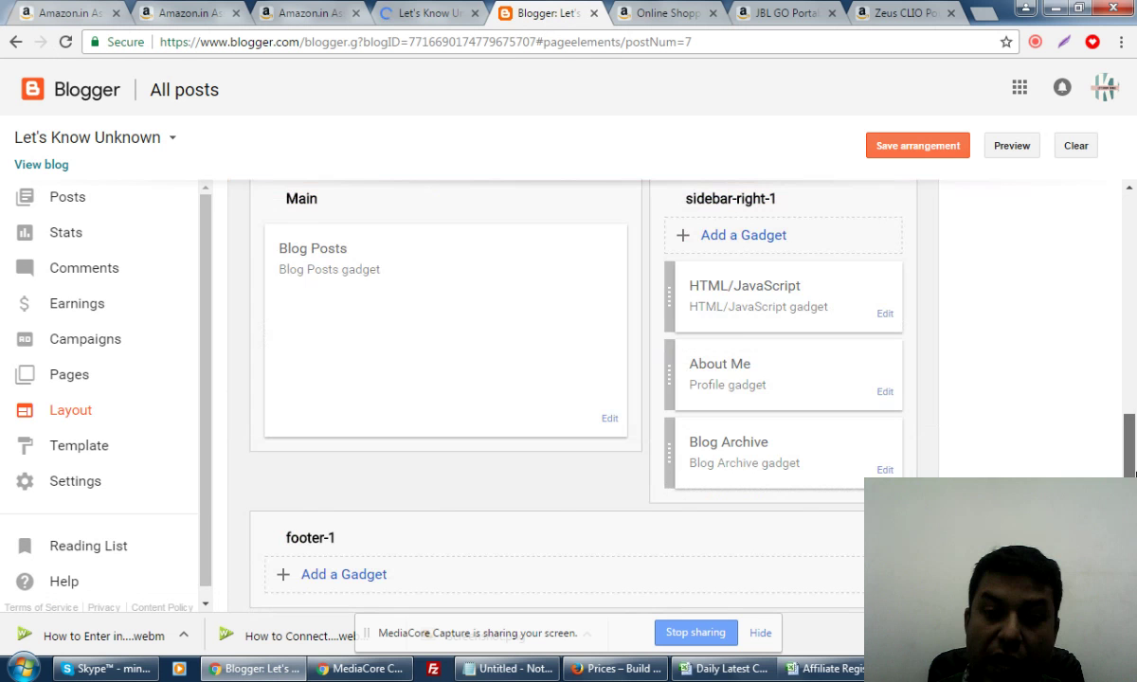
left_click(755, 243)
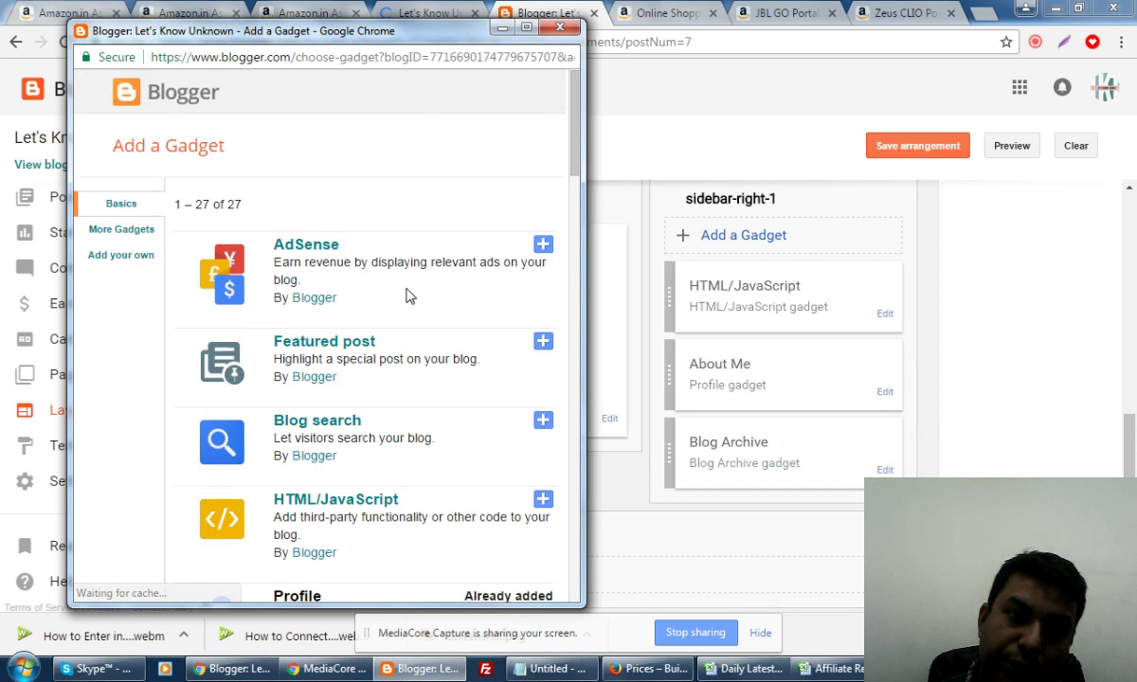
left_click_drag(575, 165, 575, 201)
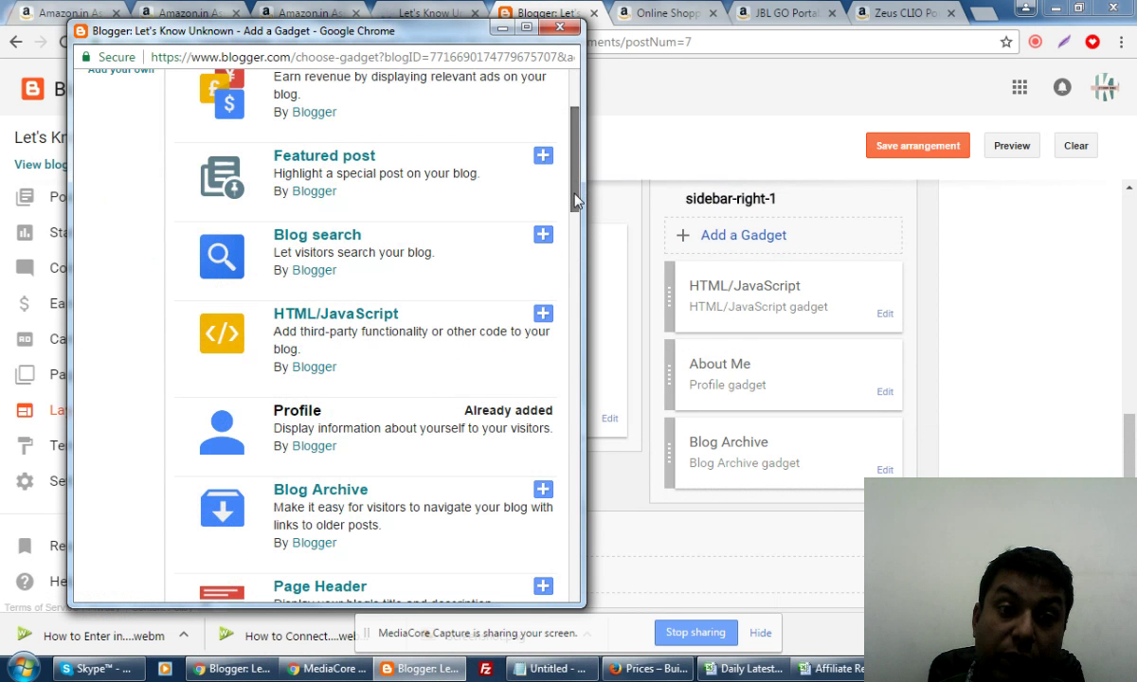
left_click(542, 315)
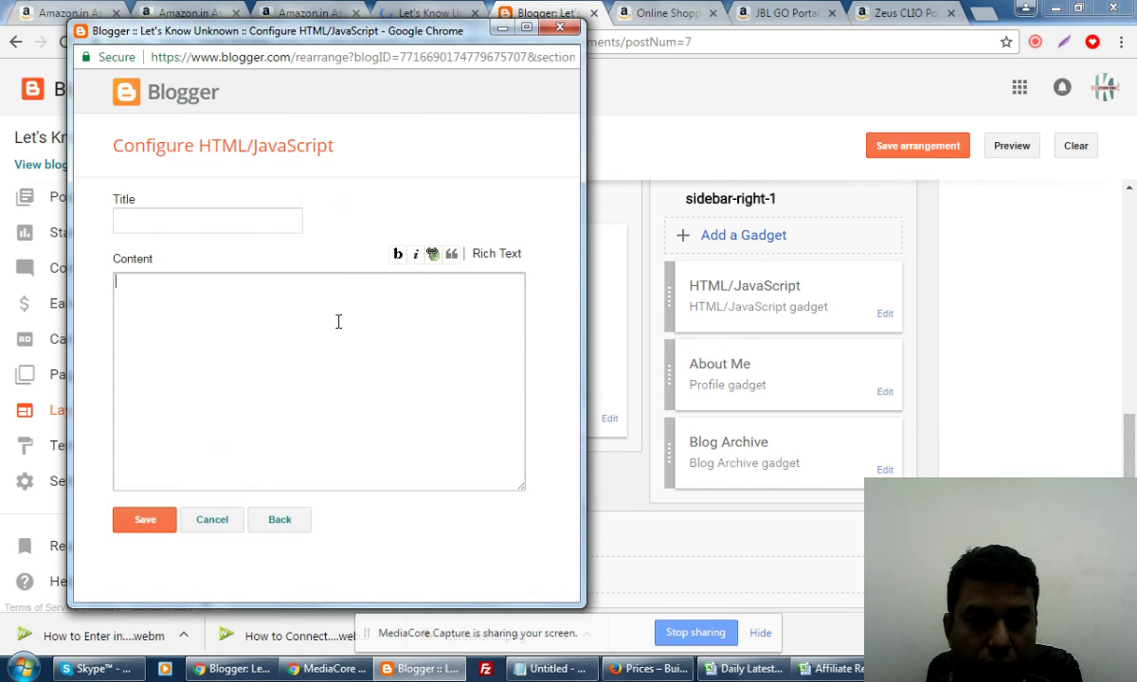
key("ctrl+v")
left_click(150, 522)
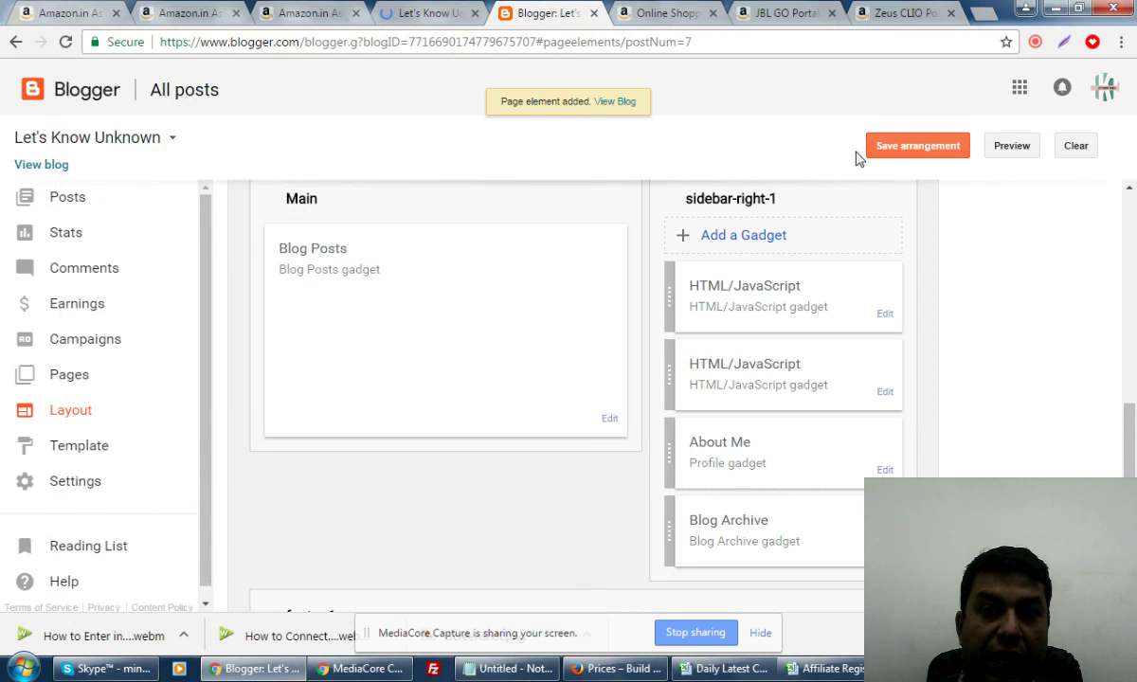
left_click(893, 155)
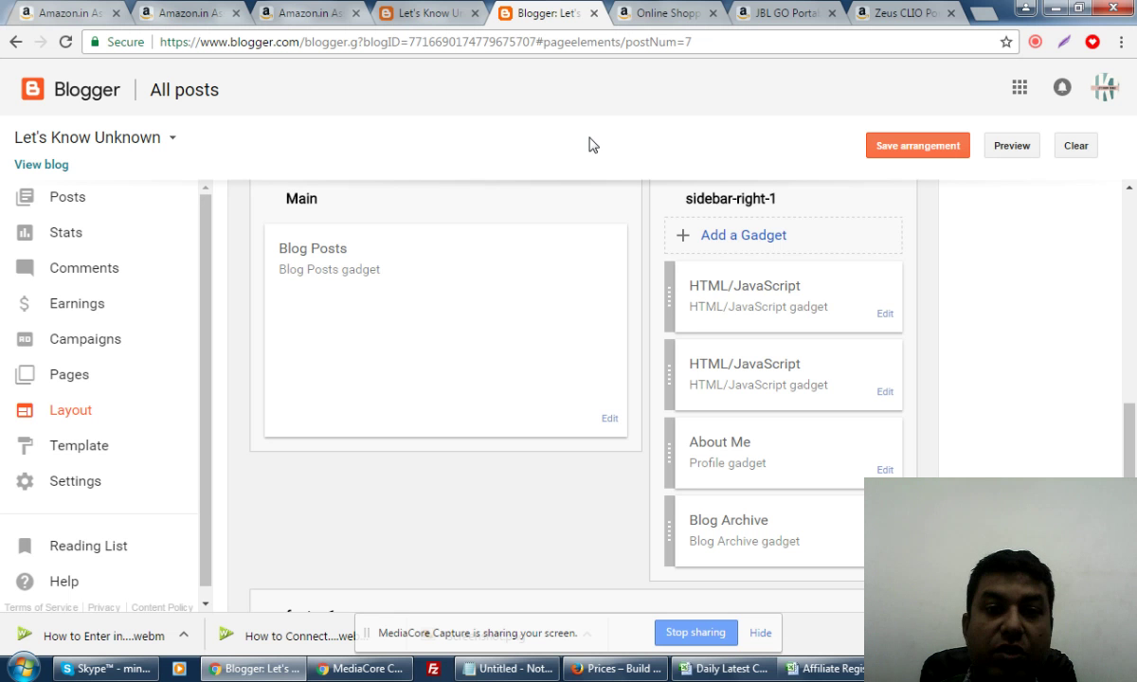
left_click(877, 150)
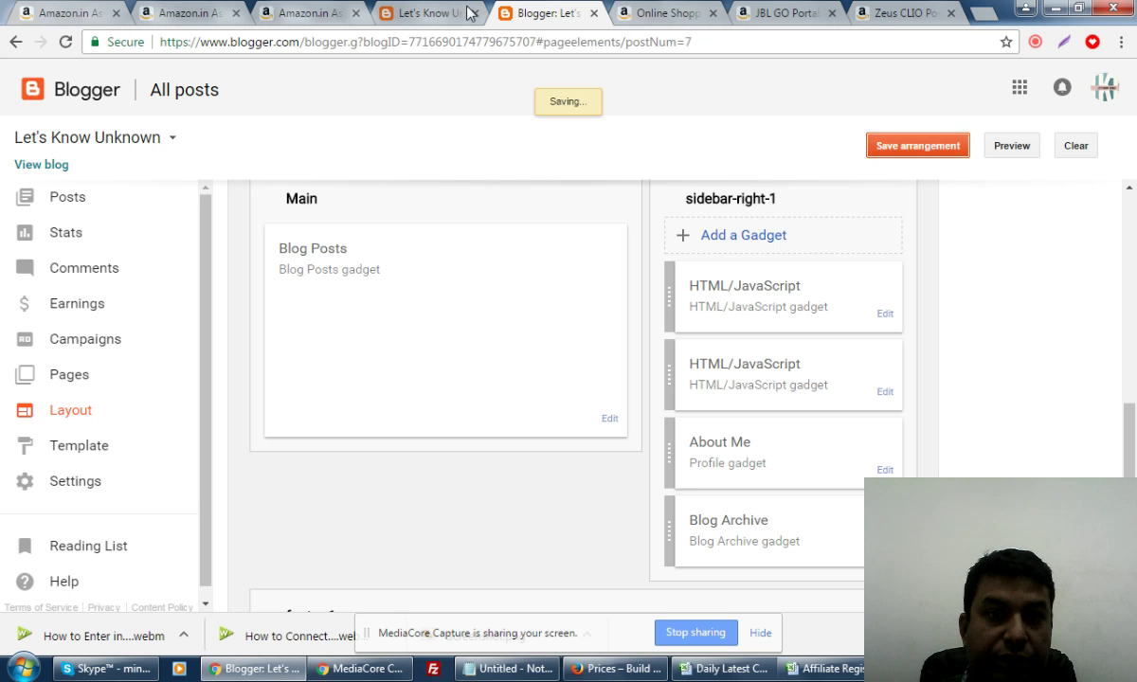
Step: Reload the live blog and check its sidebar for the new Amazon slideshow widget
left_click(446, 13)
left_click(66, 41)
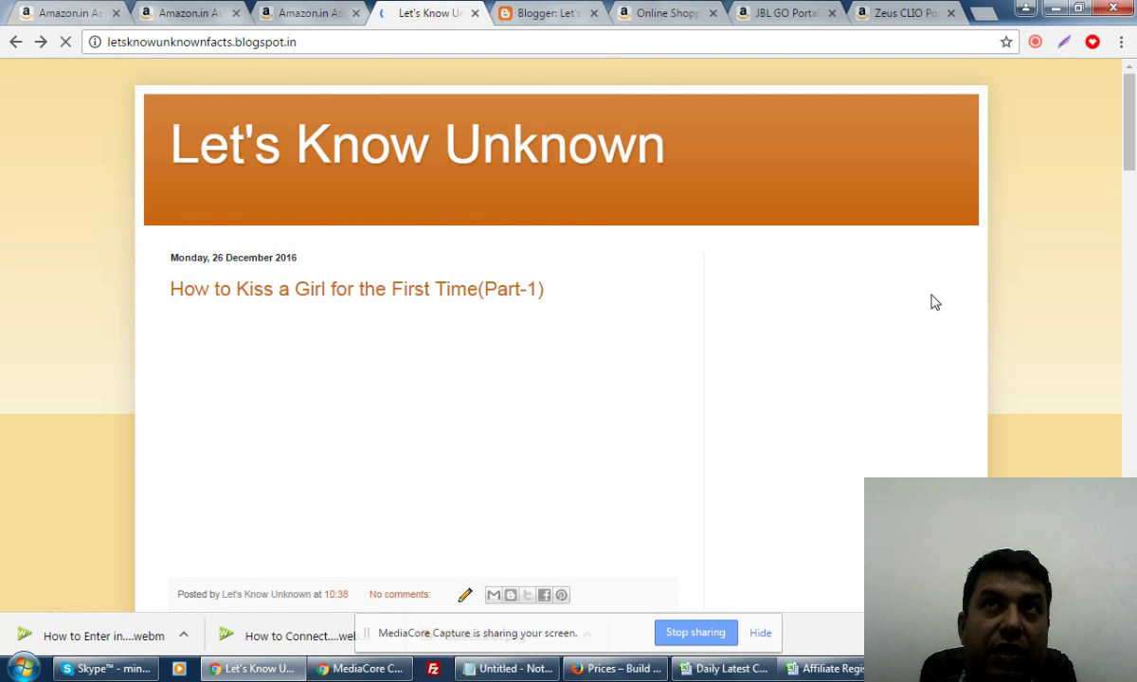
scroll(1134, 220, "down", 3)
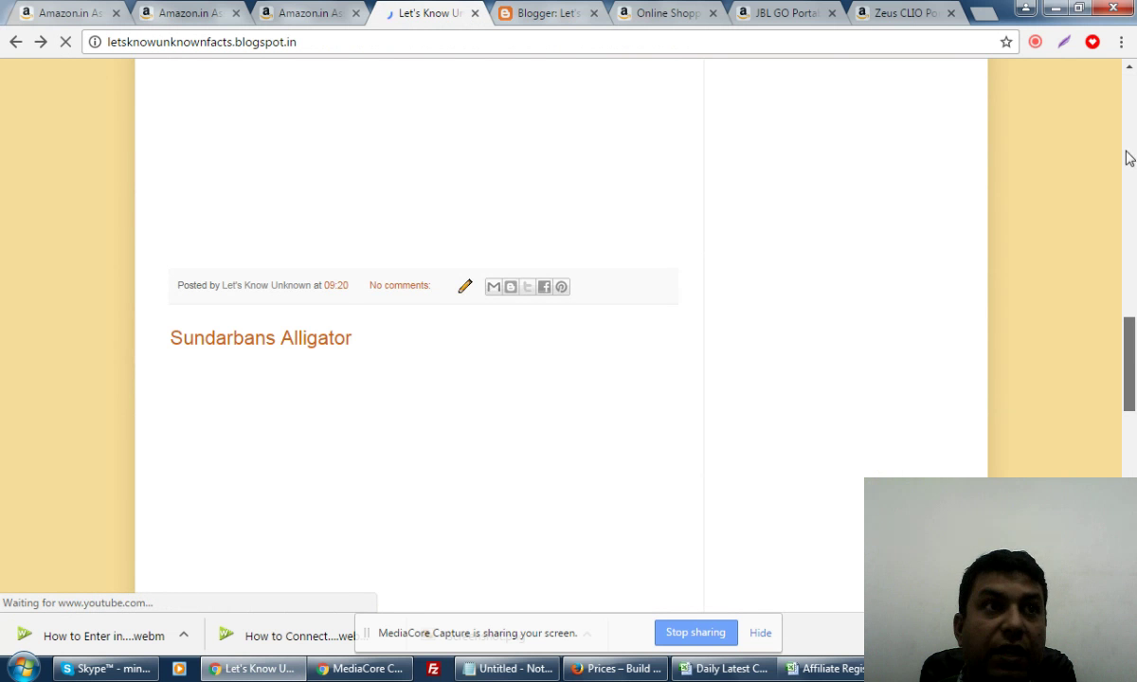
left_click(1128, 112)
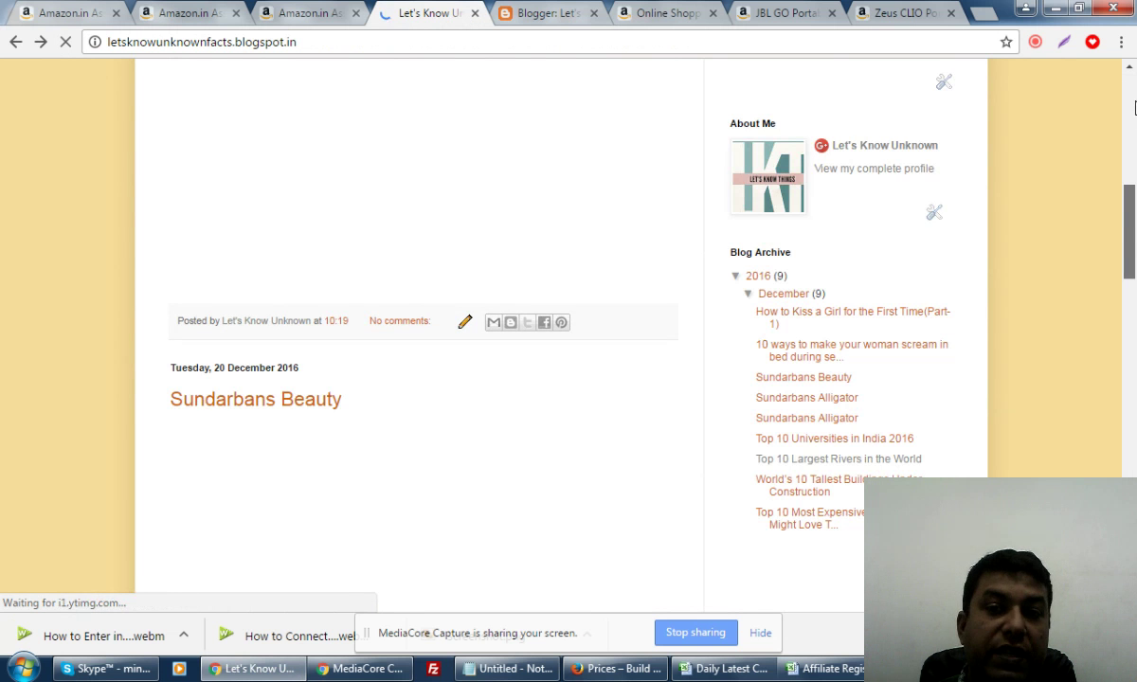
mouse_move(1128, 206)
left_mouse_down()
mouse_move(1133, 108)
mouse_move(1128, 227)
left_mouse_up()
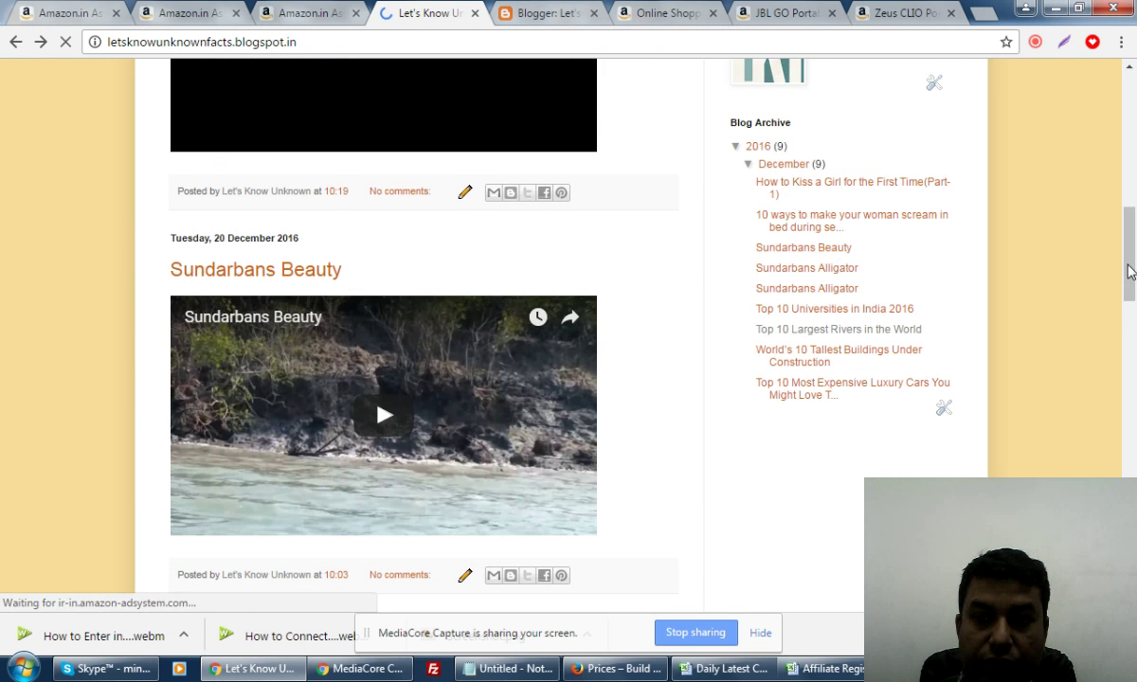
left_click_drag(1130, 237, 1129, 109)
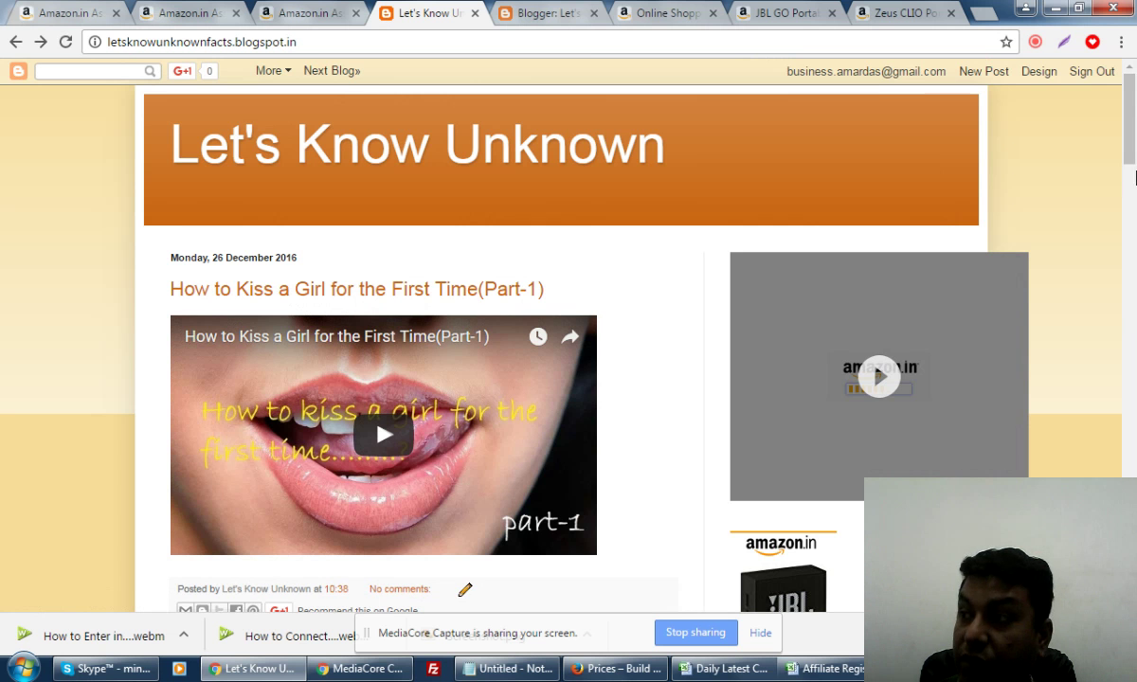
Step: Play the sidebar's Amazon slideshow widget and follow its JBL GO Portable Wireless Bluetooth Speaker link to the product page
left_click(882, 380)
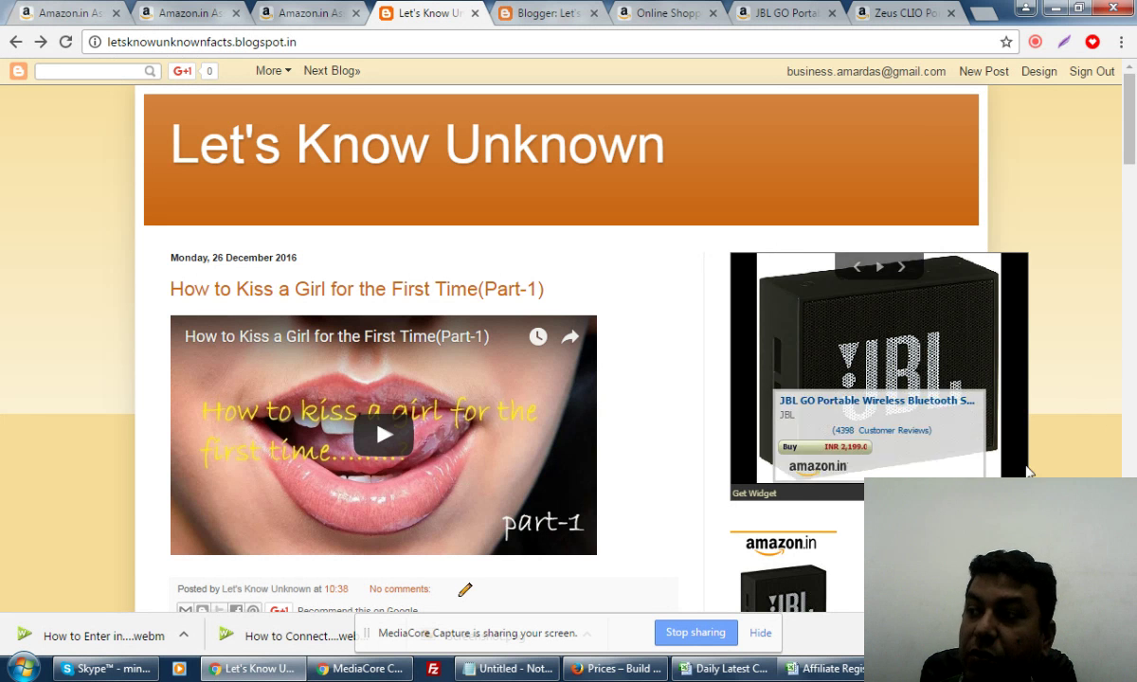
left_click(847, 409)
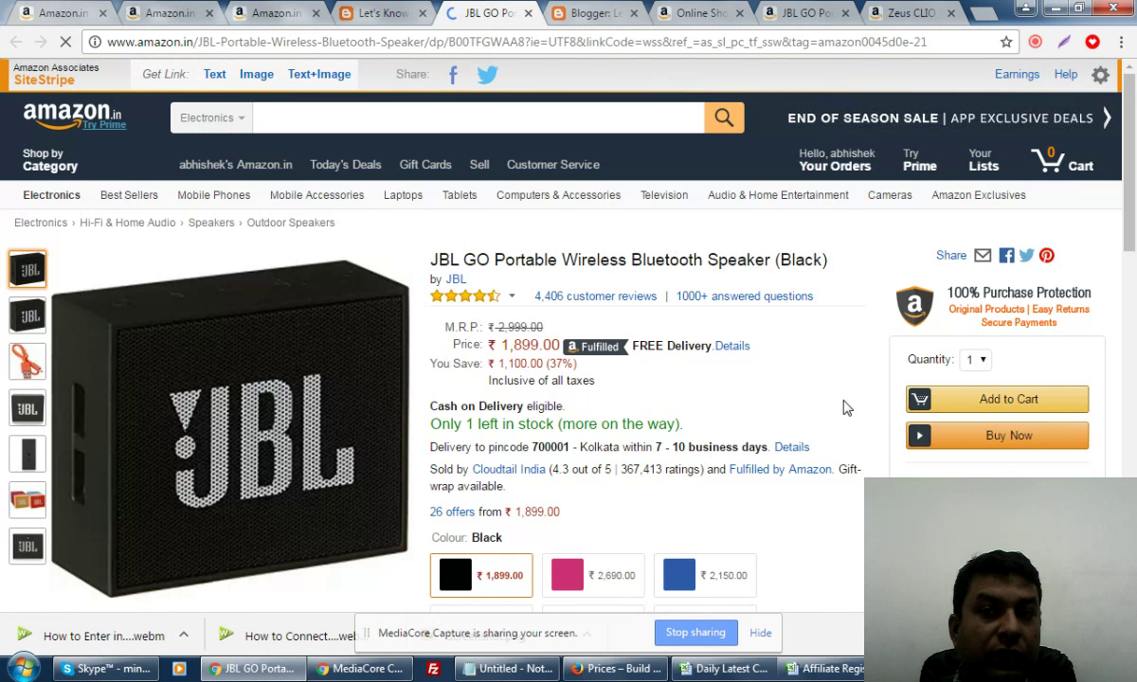
Step: Check the affiliate tag at the end of the JBL GO product page's address and look over the page
left_click_drag(822, 43, 976, 42)
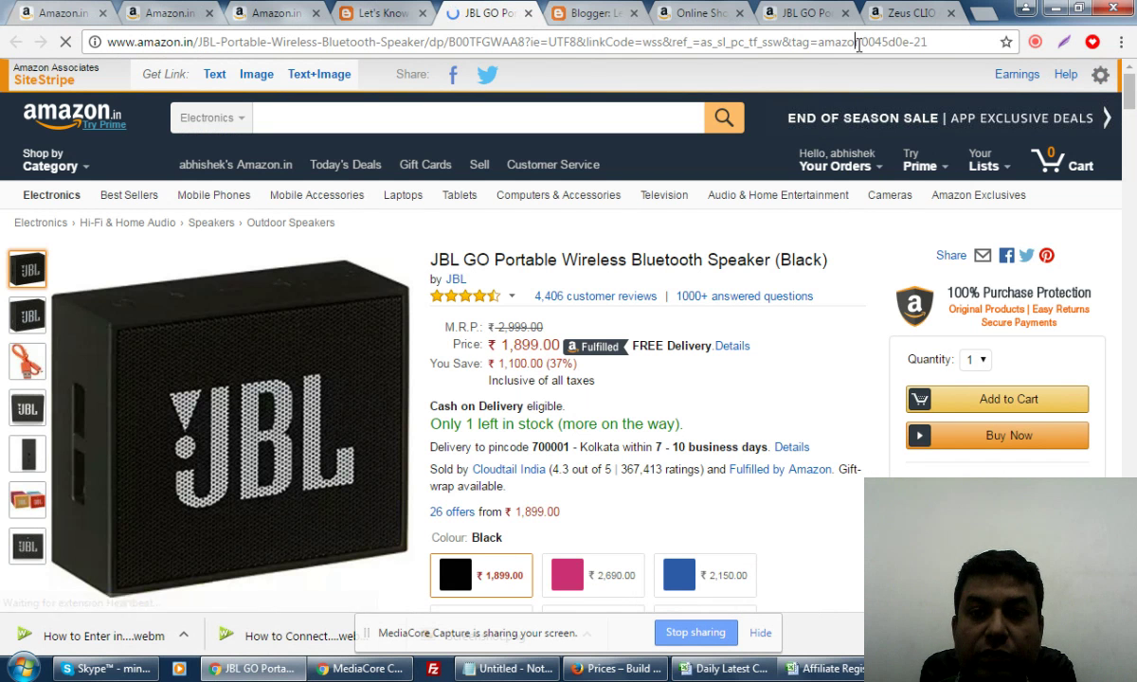
left_click_drag(810, 42, 986, 42)
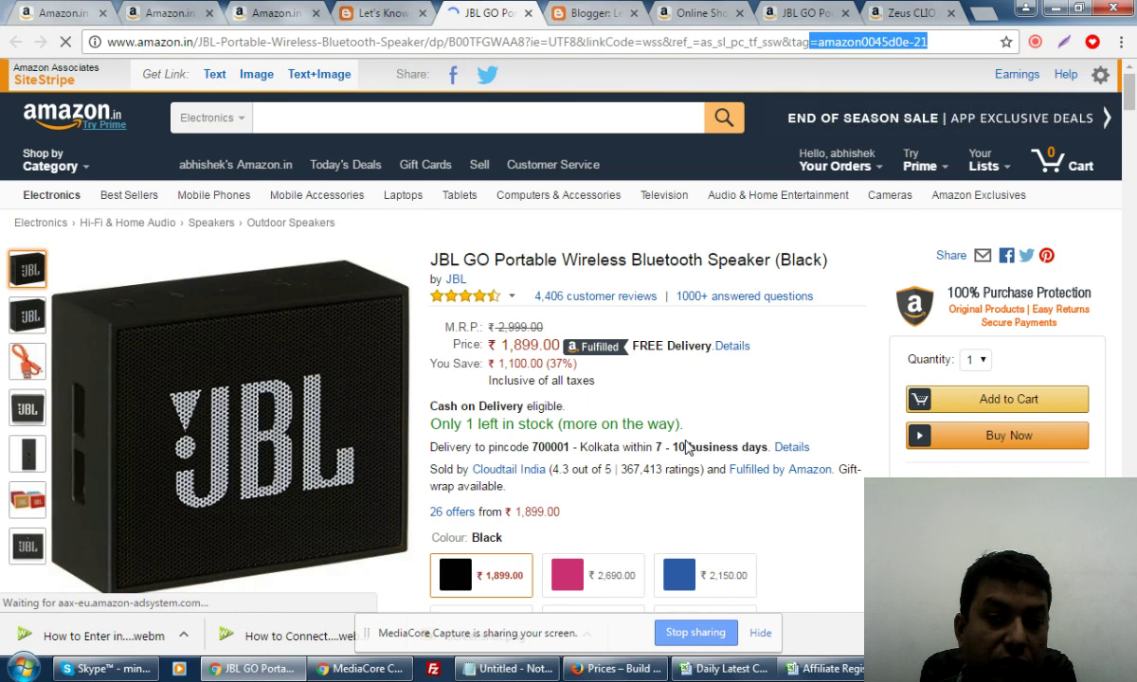
scroll(683, 446, "down", 5)
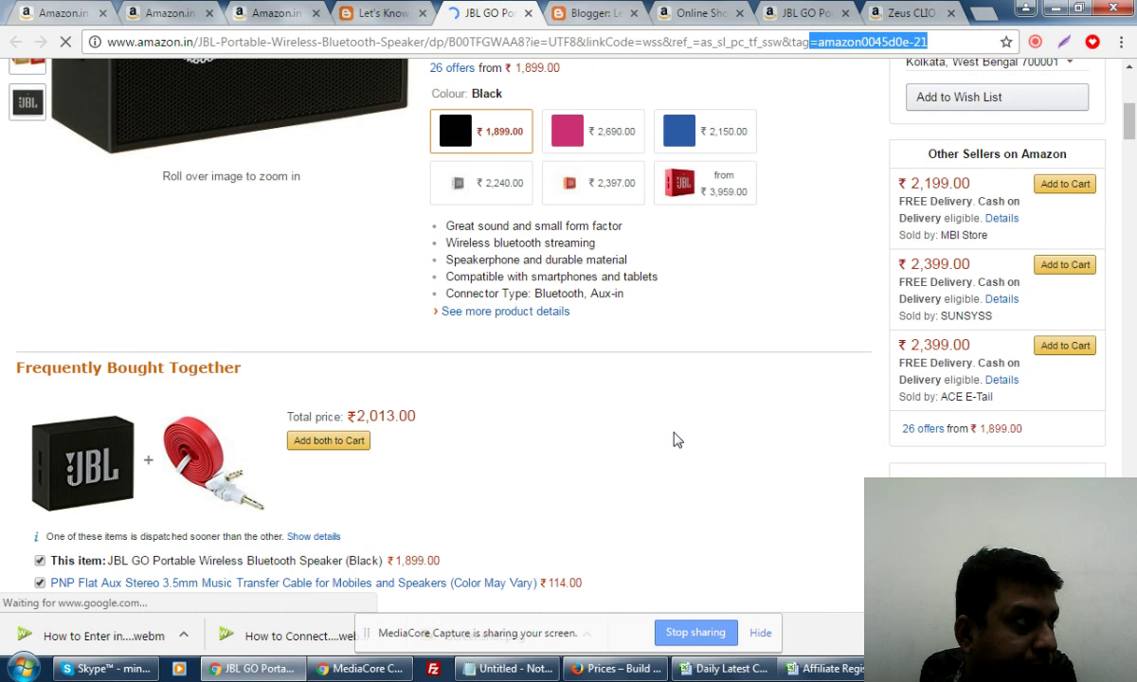
Step: Return to Amazon Associates, close the Text link dialog and reload the home page
left_click(156, 14)
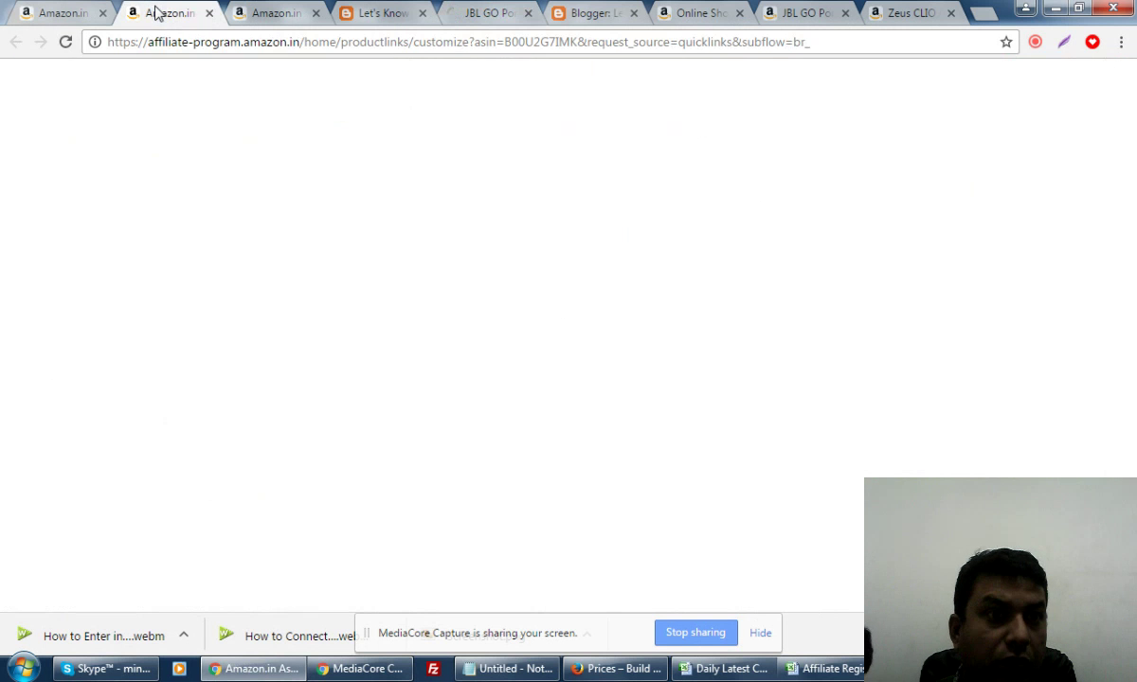
left_click(83, 12)
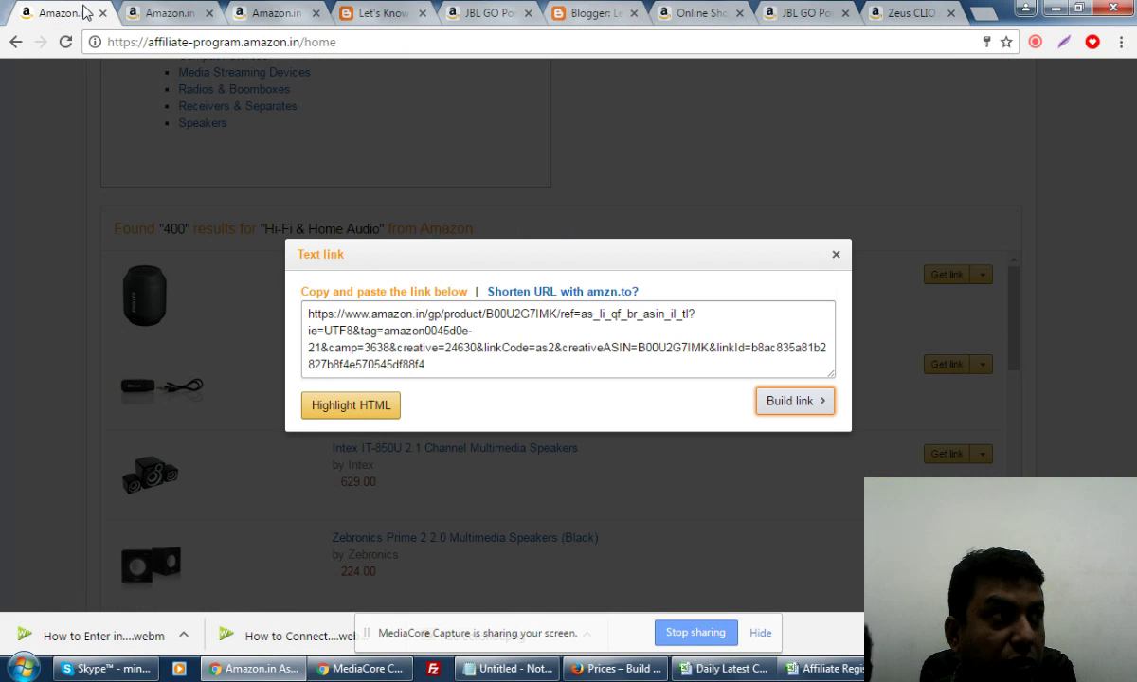
left_click(837, 256)
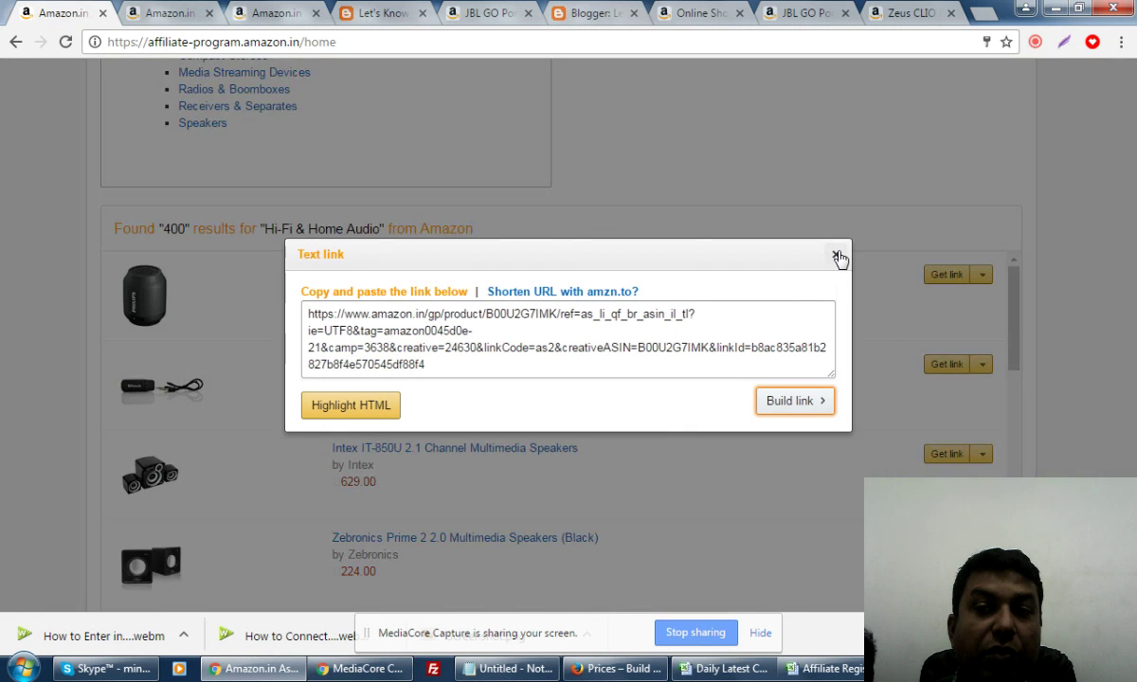
scroll(193, 190, "up", 4)
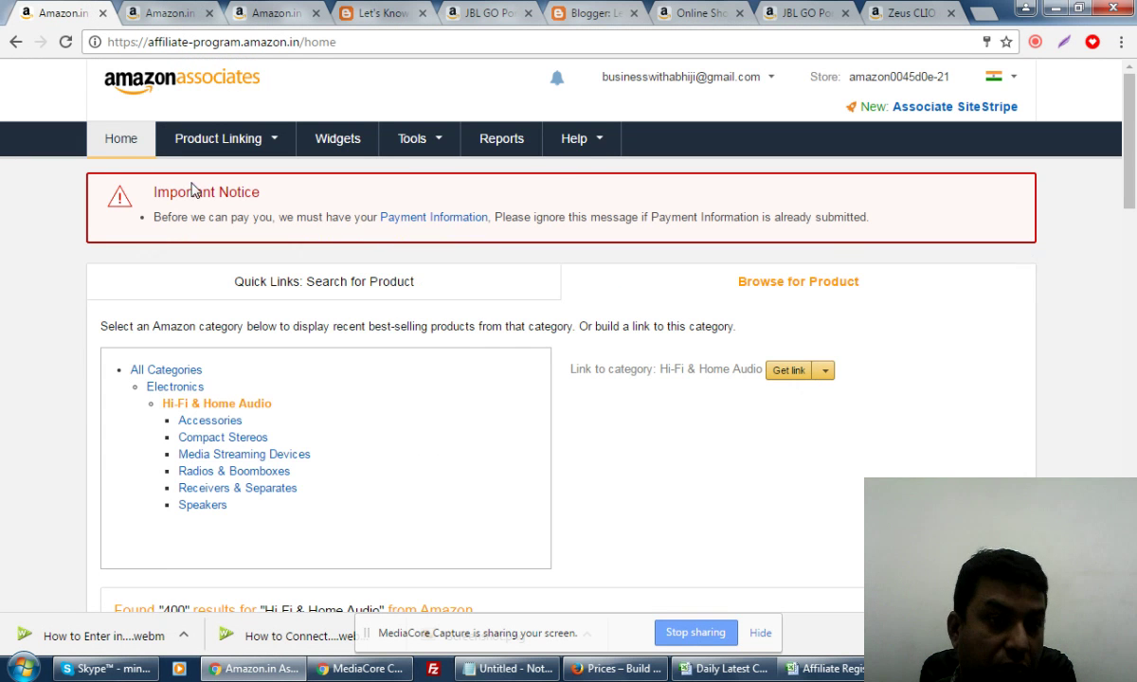
left_click(125, 141)
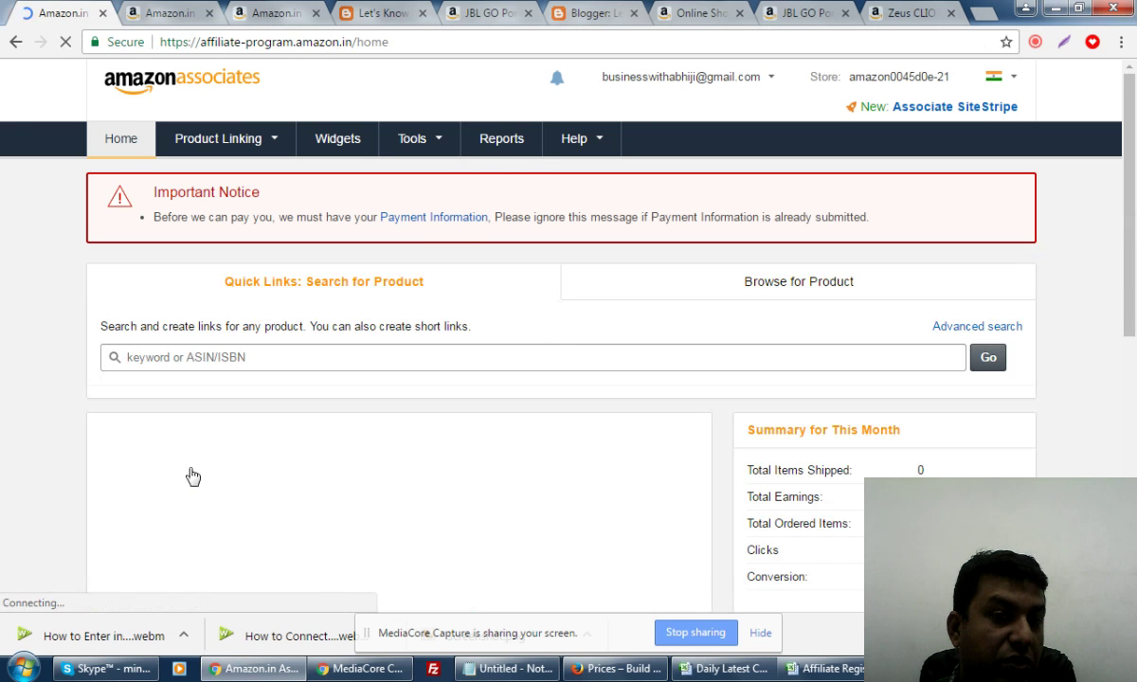
Step: Review the Earnings Overview and the Summary for This Month figures on the Associates home page
scroll(766, 526, "down", 3)
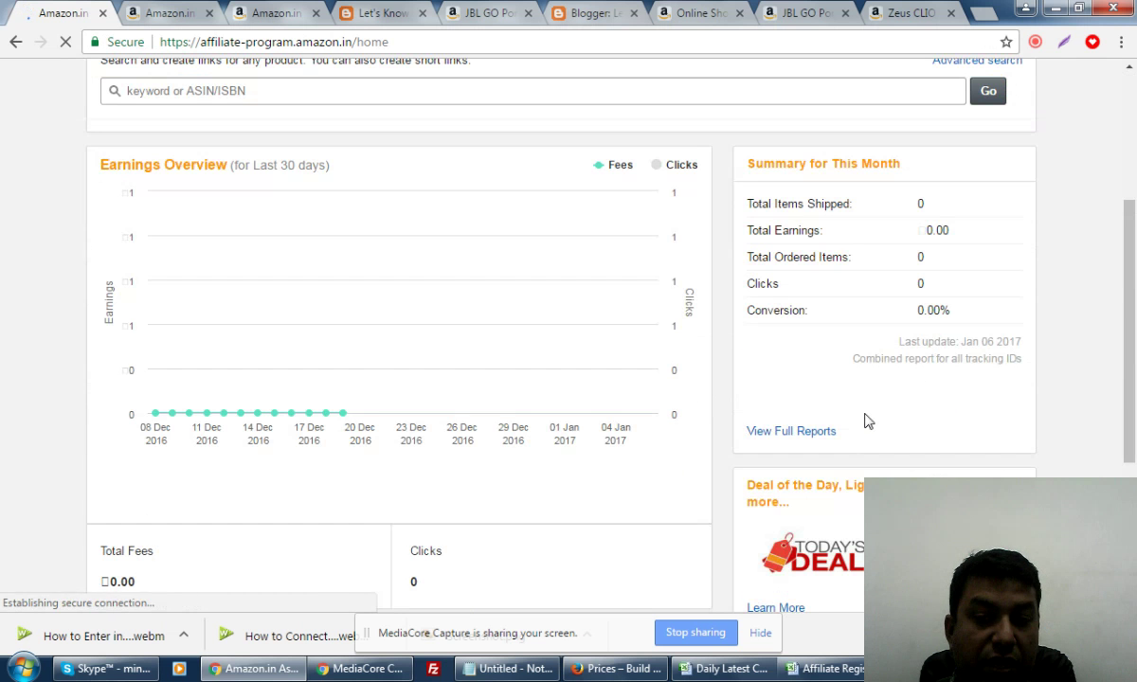
left_click_drag(844, 201, 873, 327)
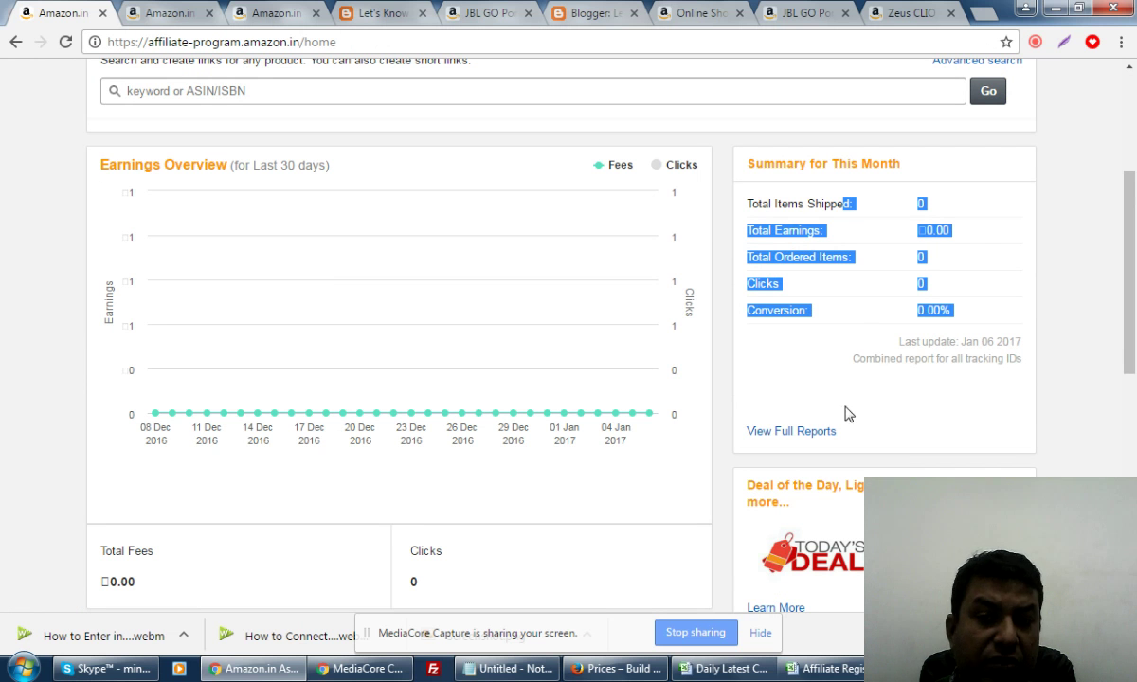
left_click(795, 384)
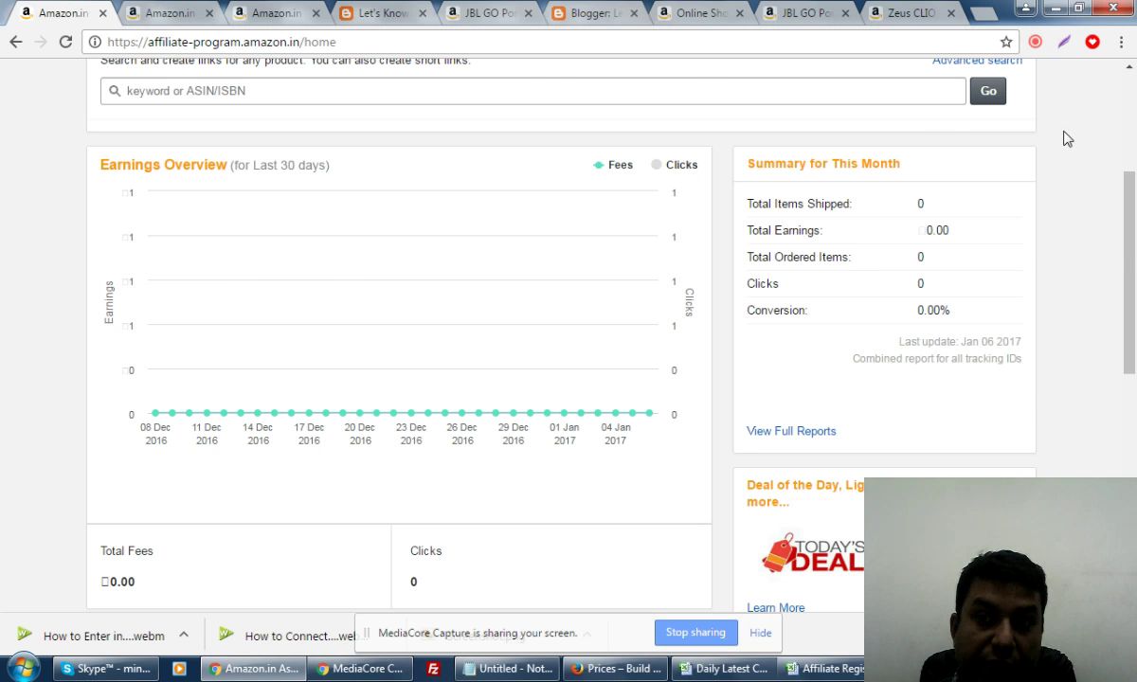
Step: Look over the Quick Links product search and the Browse for Product categories on the Associates home page
scroll(1136, 302, "up", 3)
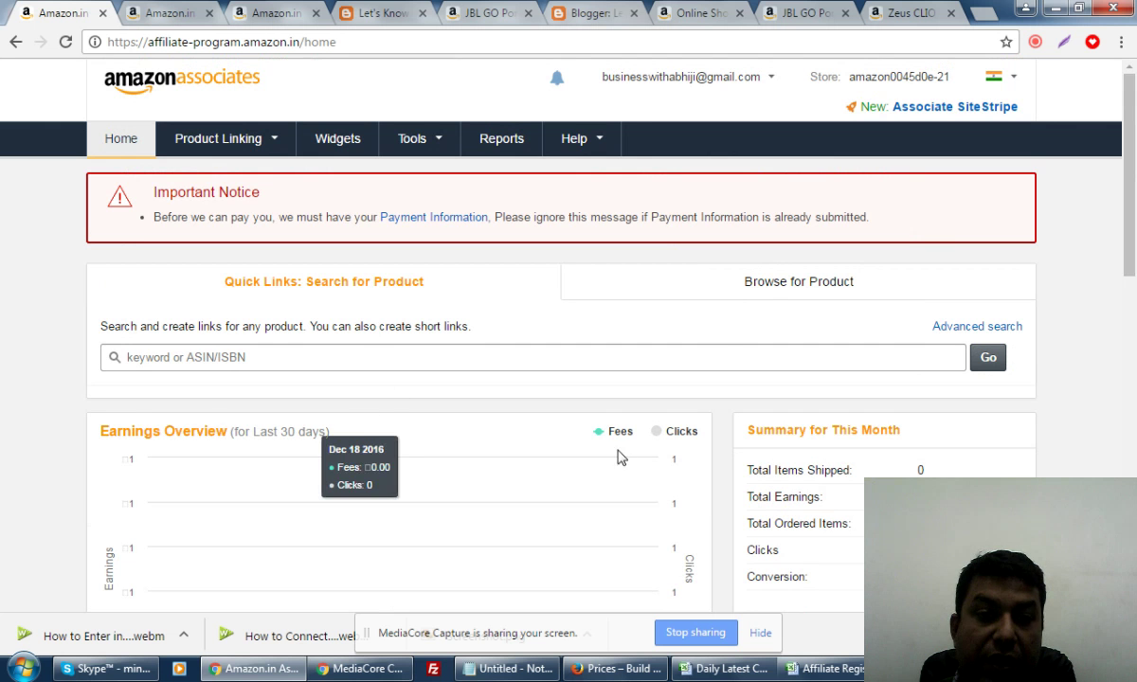
left_click(272, 357)
scroll(759, 392, "down", 4)
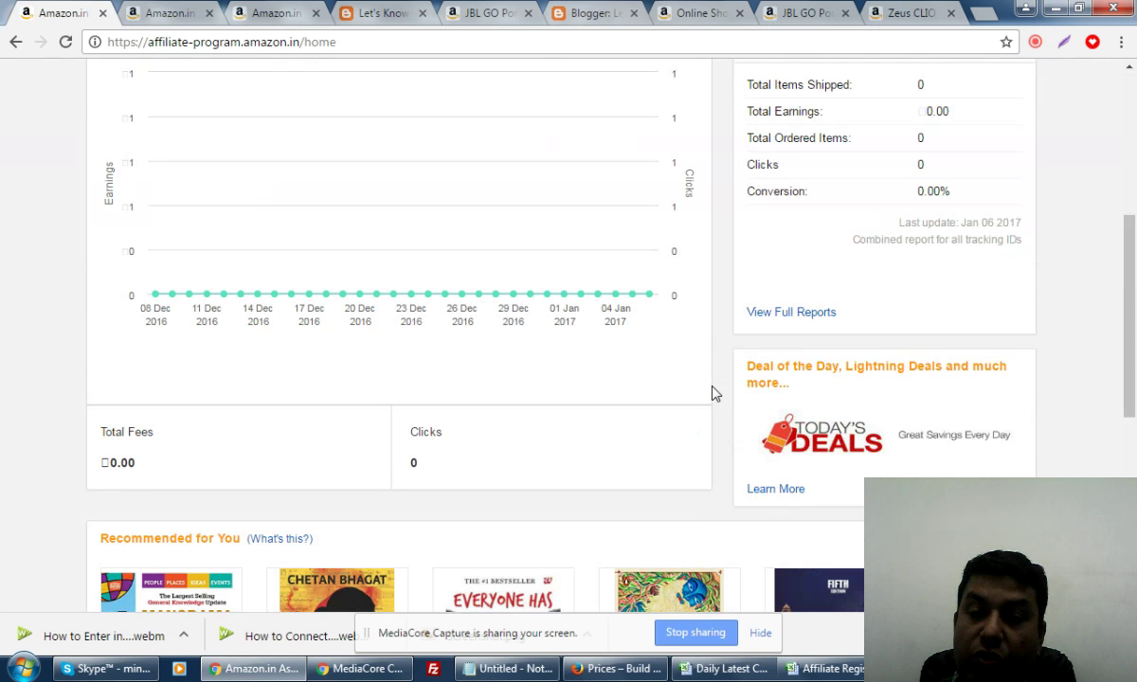
scroll(716, 393, "down", 4)
scroll(716, 393, "up", 8)
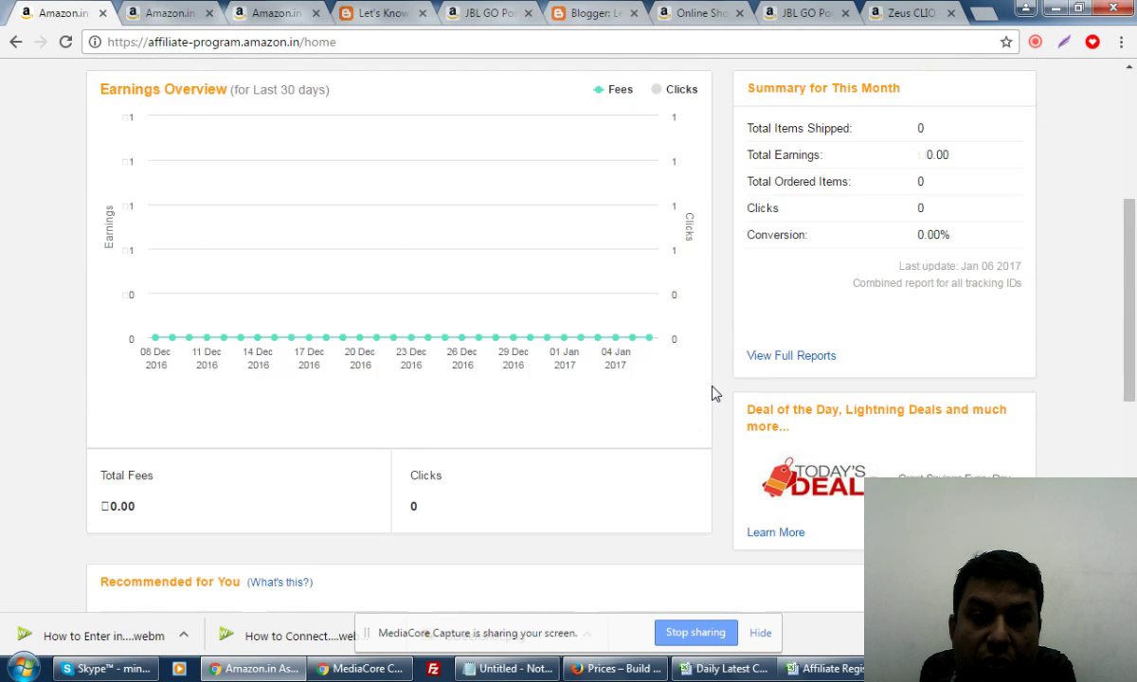
scroll(715, 394, "up", 1)
left_click(816, 290)
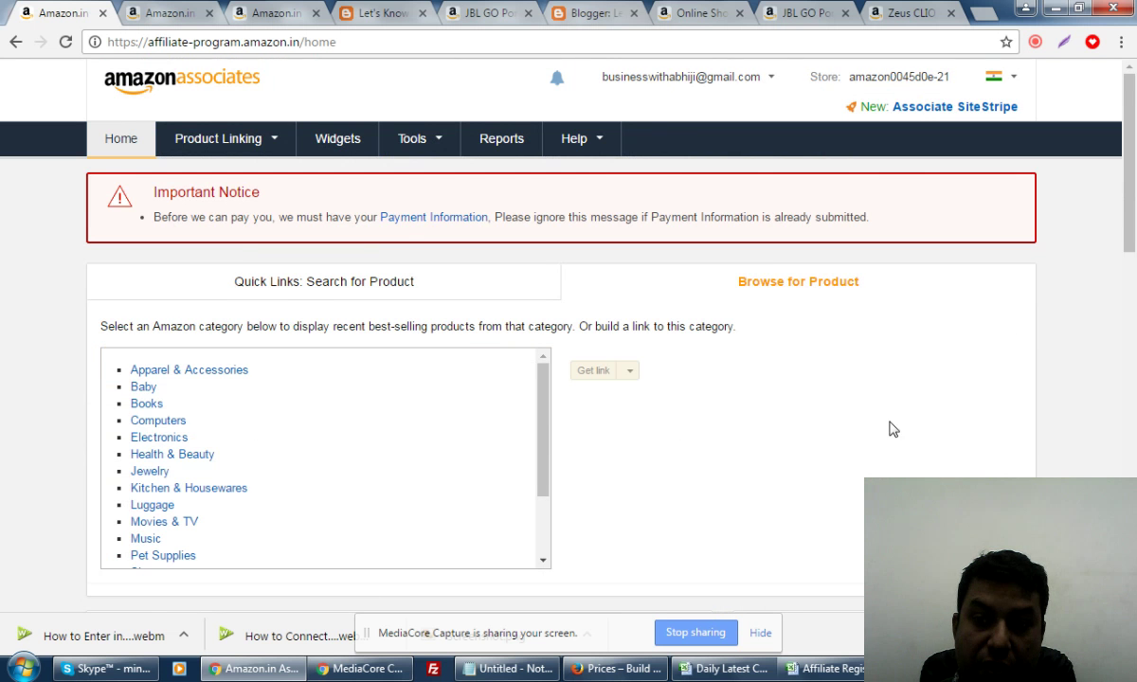
scroll(820, 430, "down", 8)
scroll(889, 427, "up", 8)
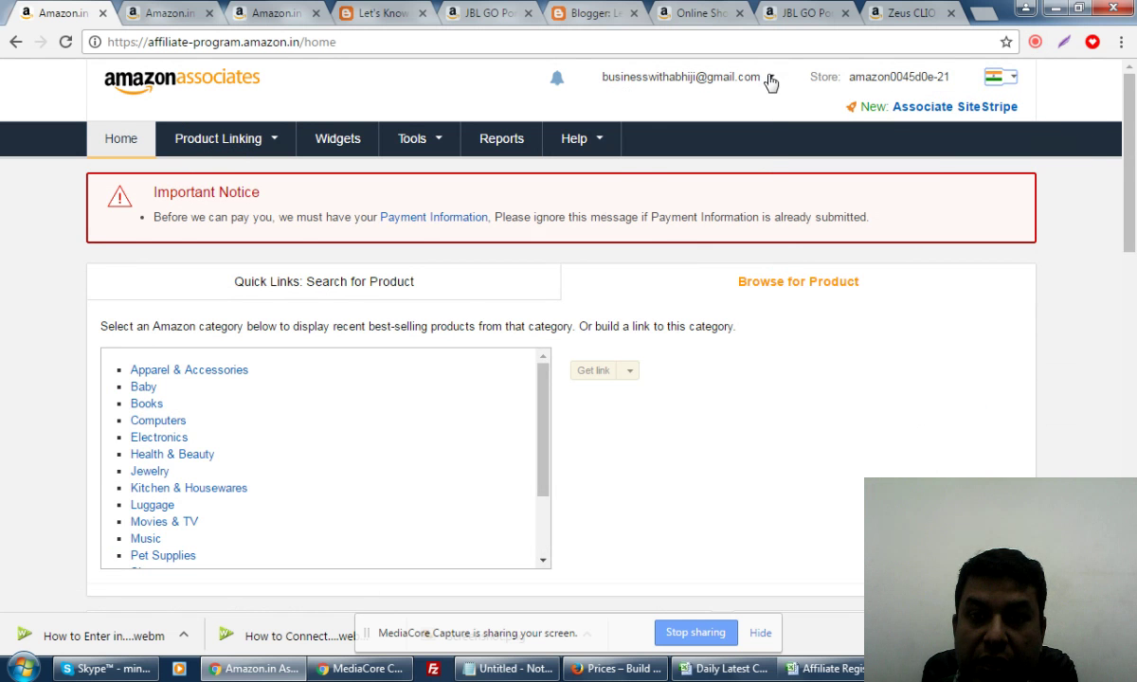
Step: Sign out of the Amazon Associates account and of the Blogger account
mouse_move(725, 76)
left_click(644, 194)
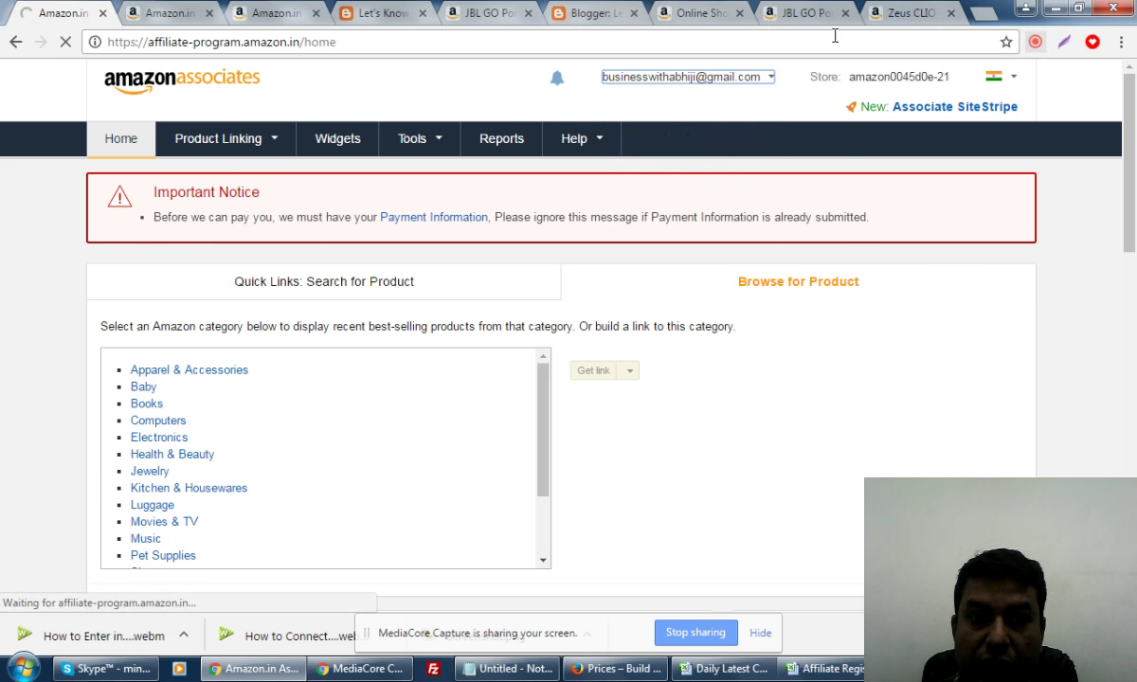
left_click(592, 13)
left_click(1102, 99)
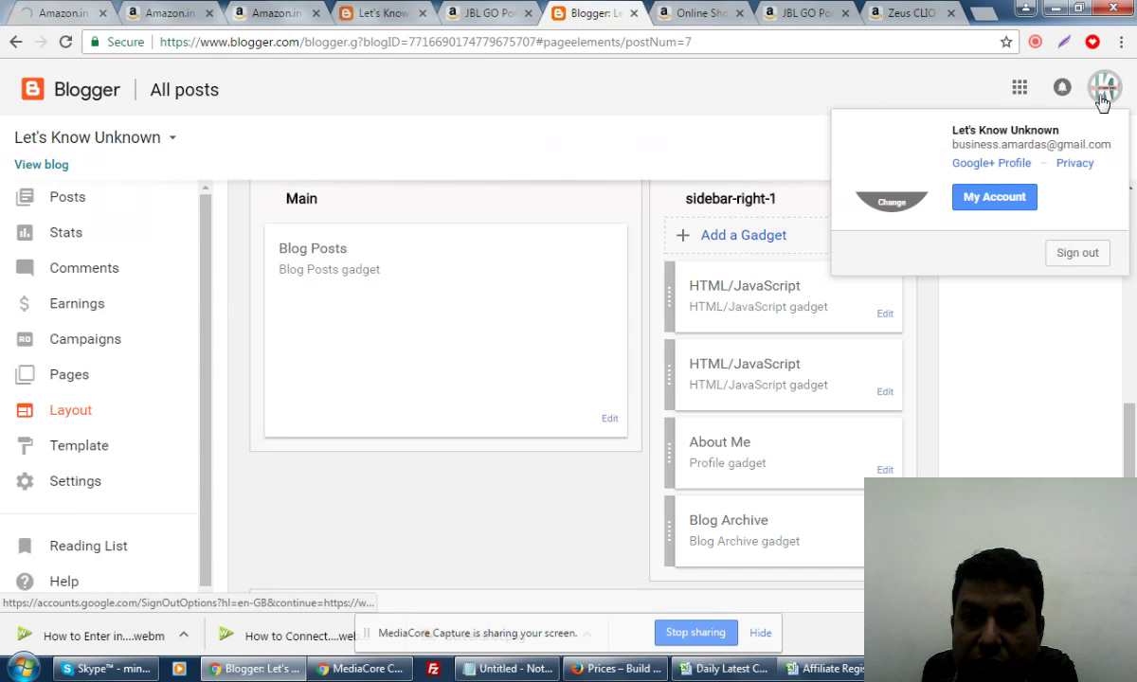
left_click(1080, 254)
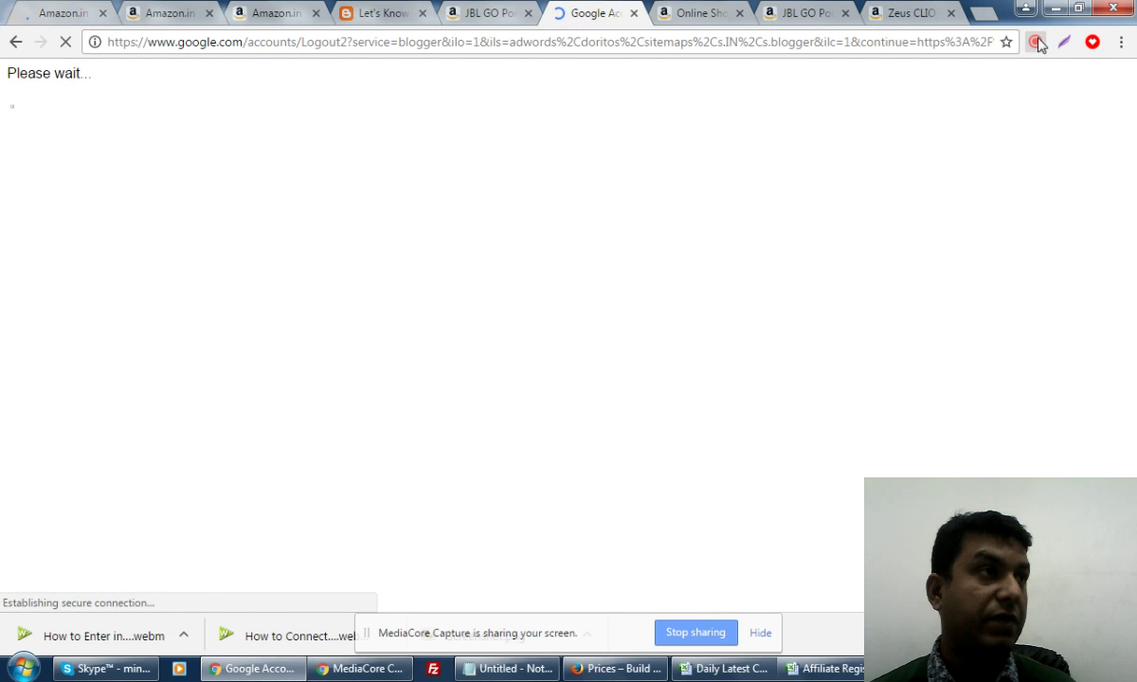
left_click(1037, 43)
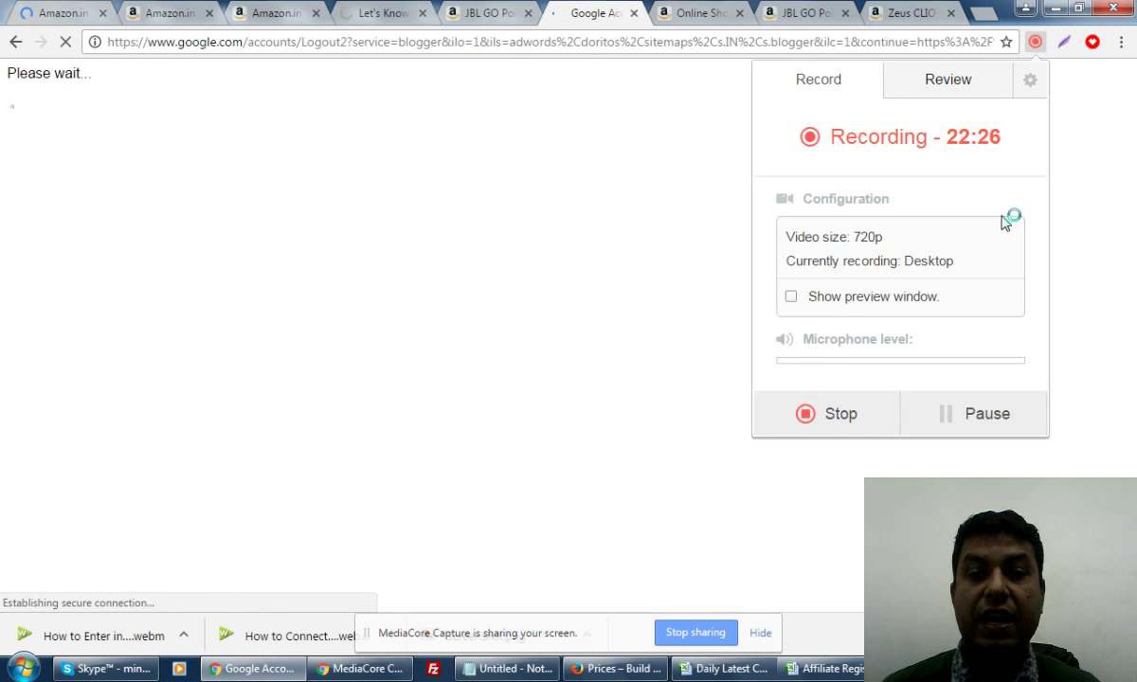